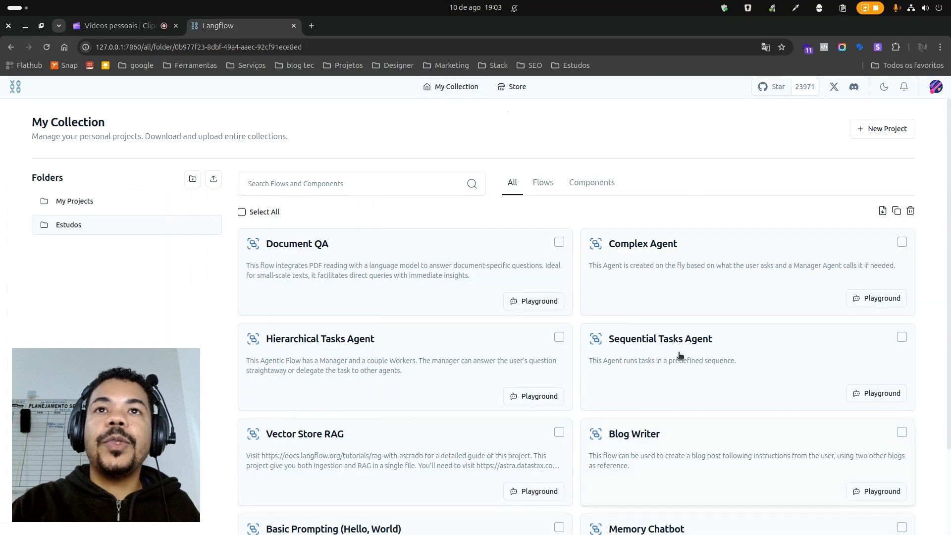
Step: Look through the flows and components lists of the Estudos folder, and open the Document QA flow
click(543, 191)
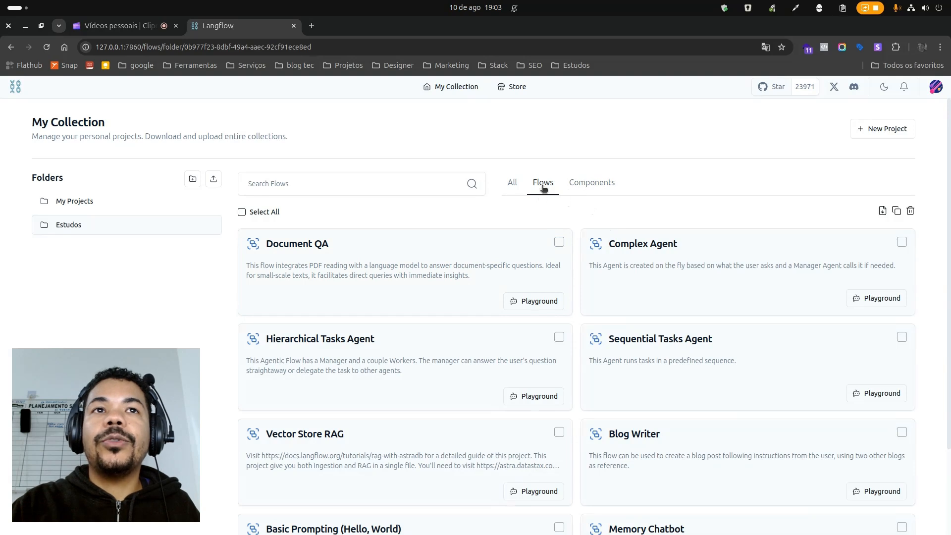
click(591, 187)
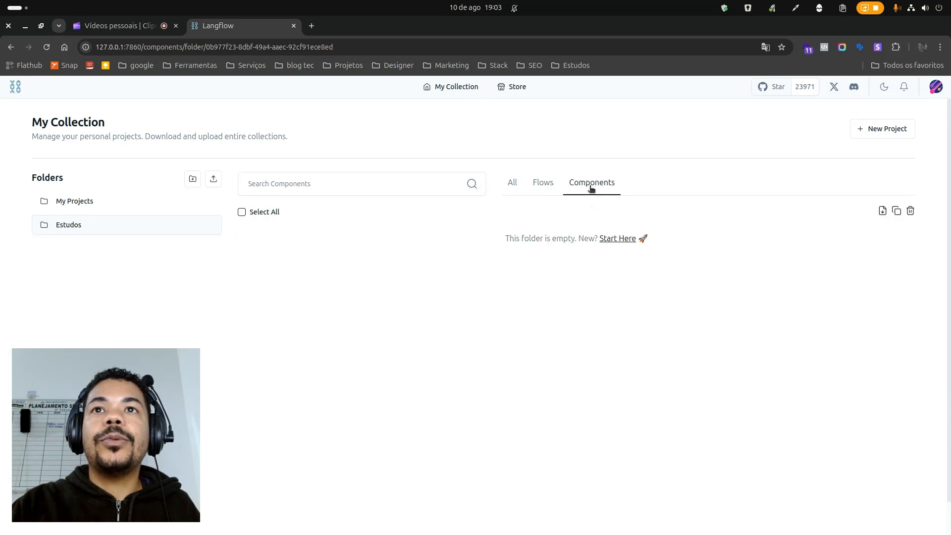
click(539, 186)
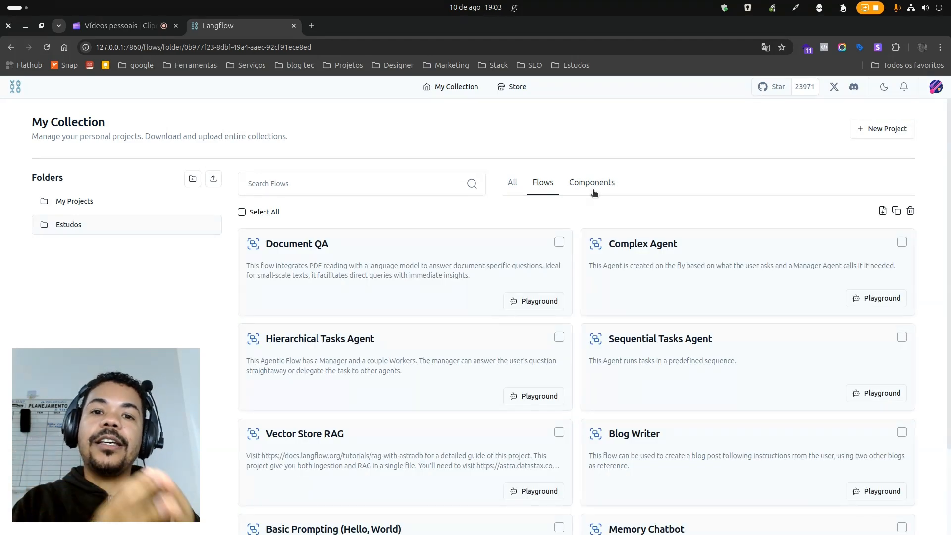
click(352, 253)
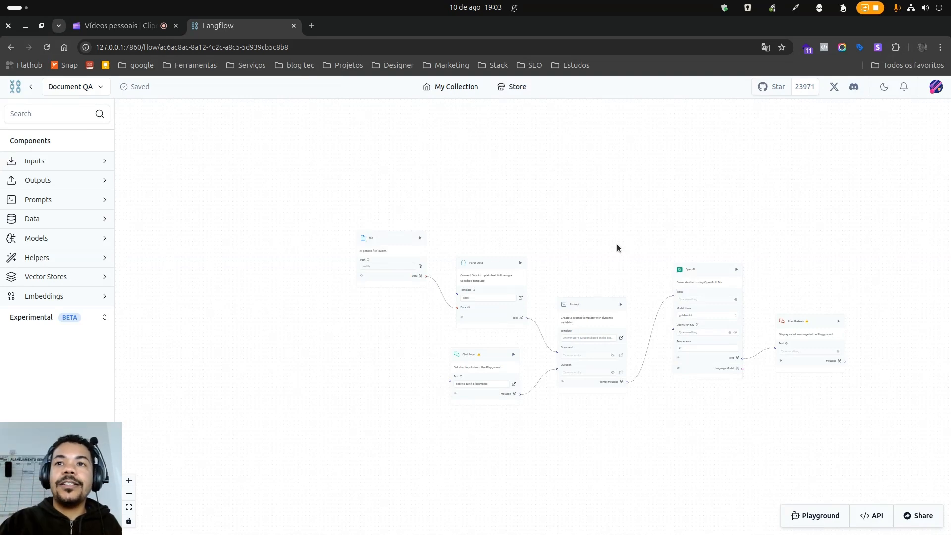
Step: Move the File component up and to the left, farther from the Parse Data component
scroll(398, 246, up, 3)
click(395, 239)
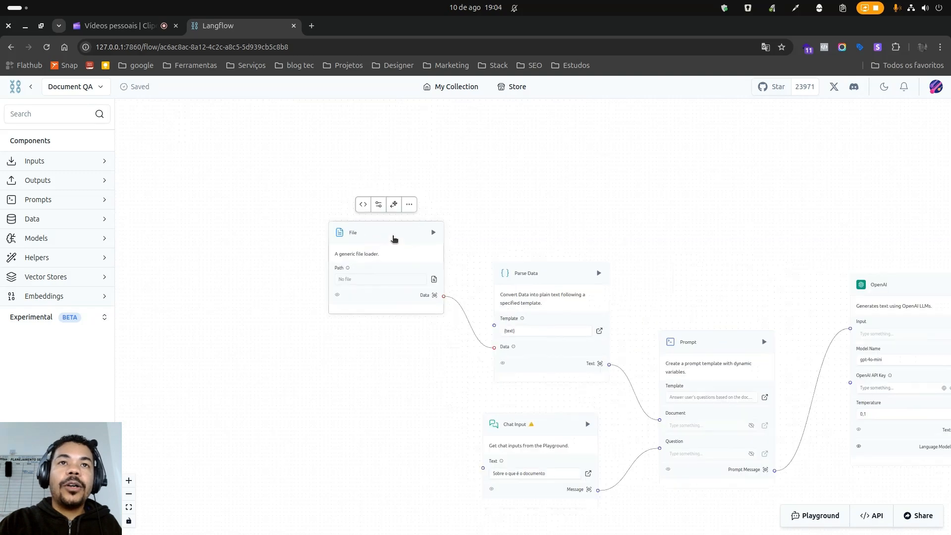
drag(394, 239, 342, 200)
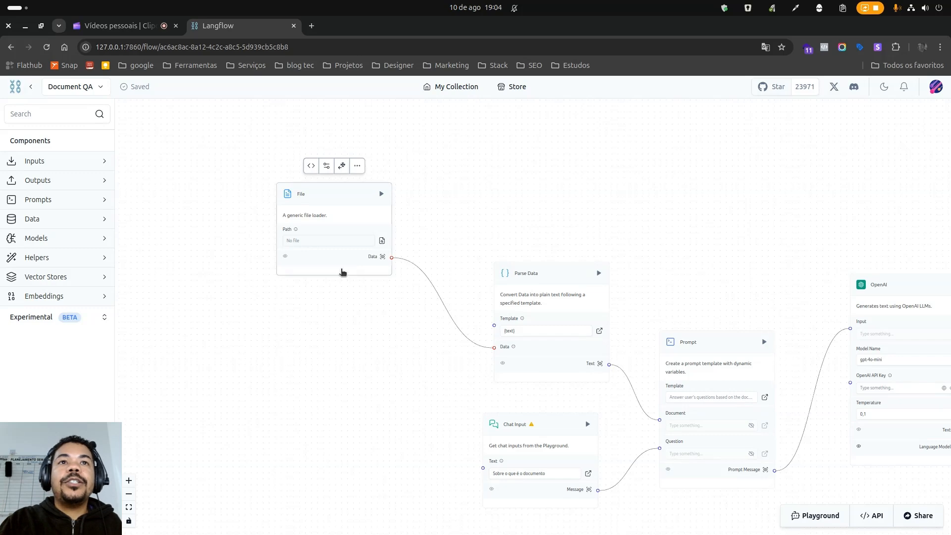
scroll(343, 272, up, 2)
scroll(331, 181, up, 1)
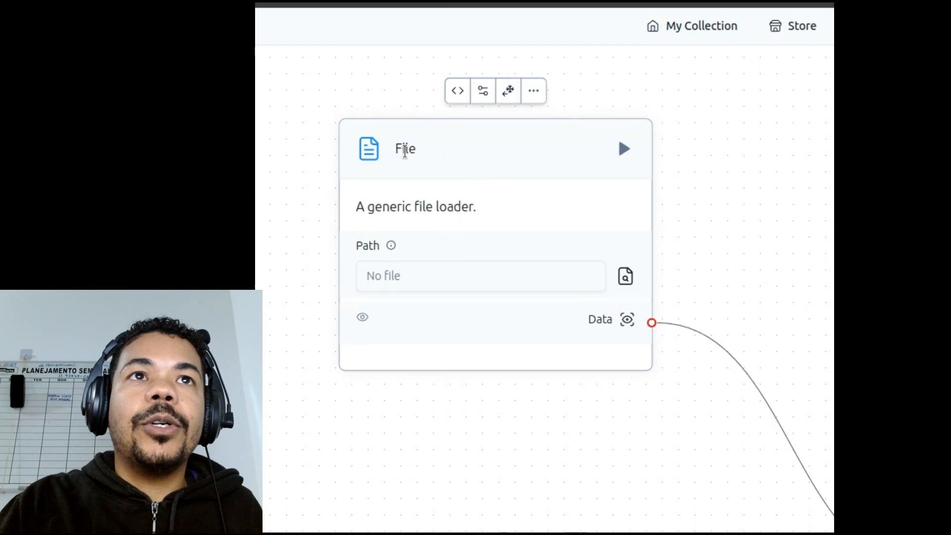
double_click(404, 151)
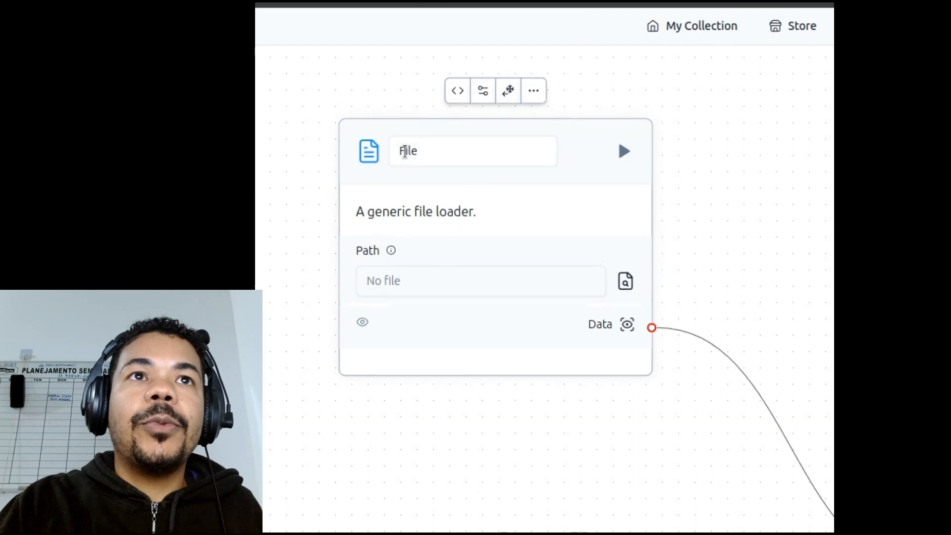
double_click(421, 212)
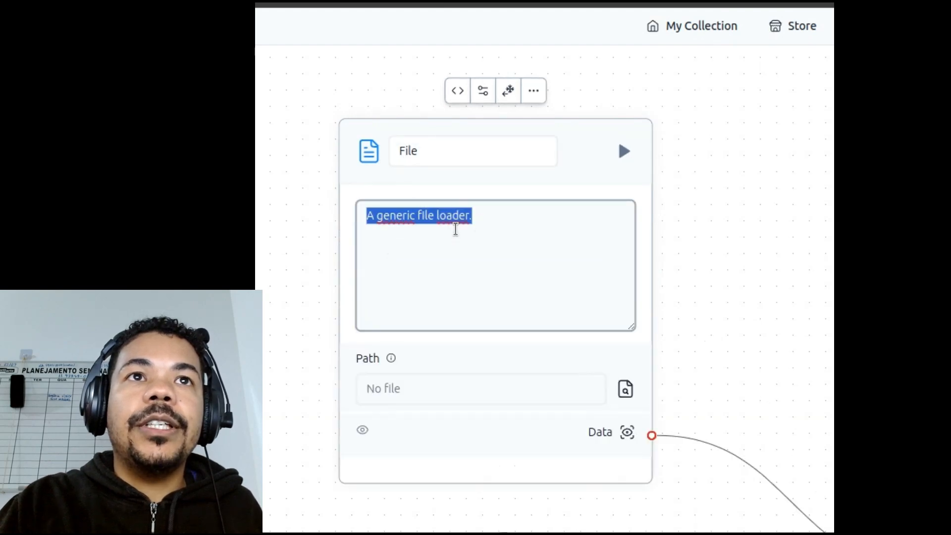
click(484, 151)
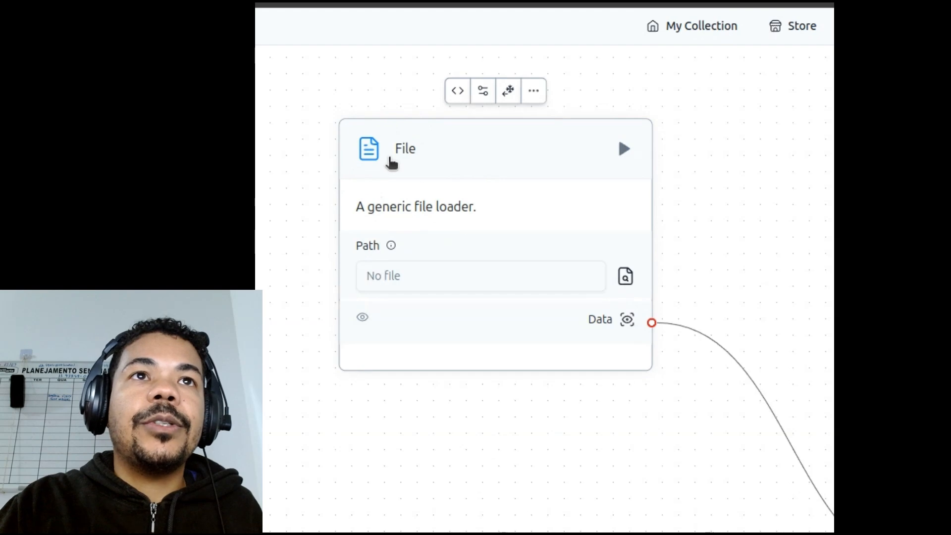
Step: Rename the File component as "Arquivo inicial"
double_click(404, 150)
double_click(416, 152)
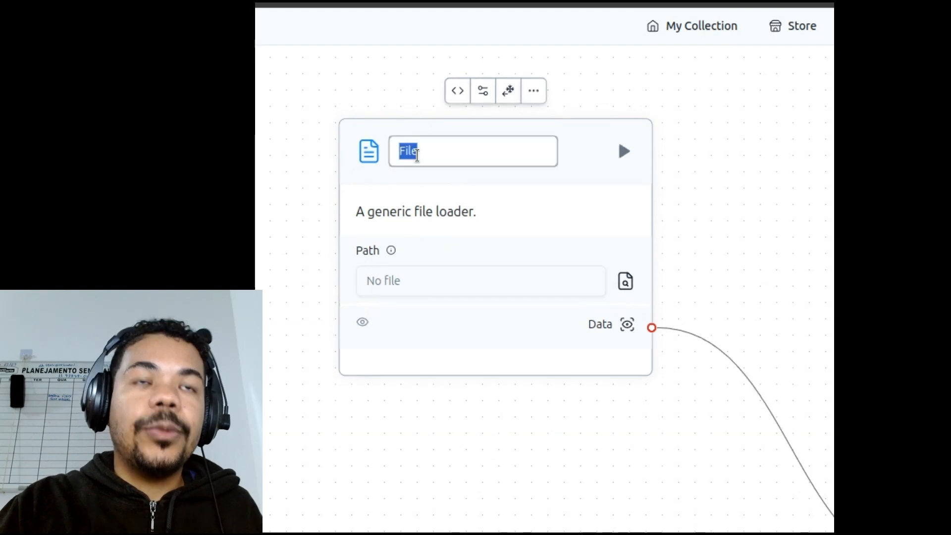
text(Arquivo inicial)
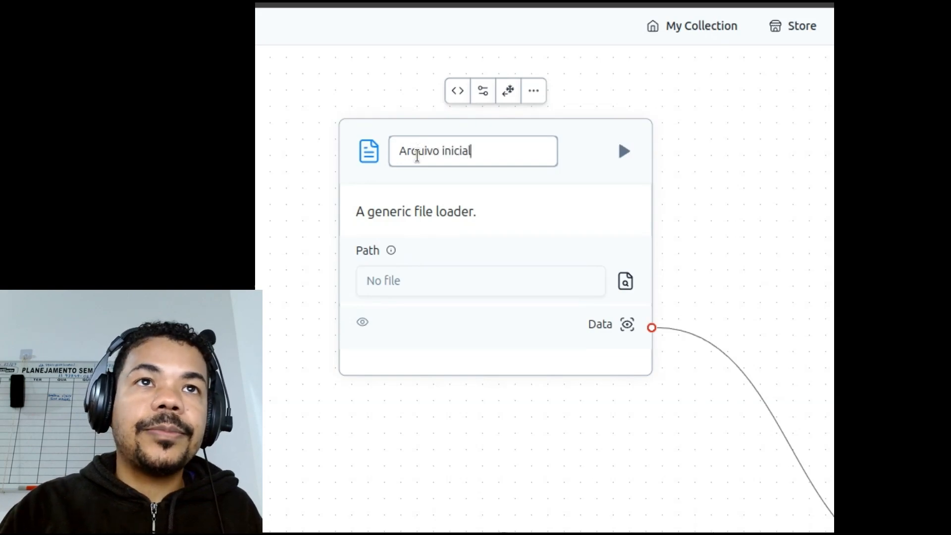
click(563, 203)
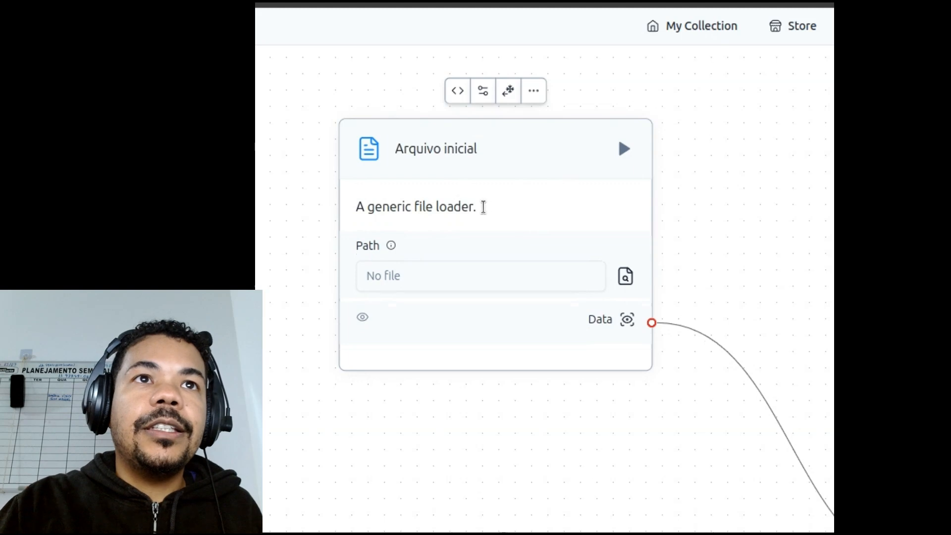
double_click(483, 206)
key(ctrl+a)
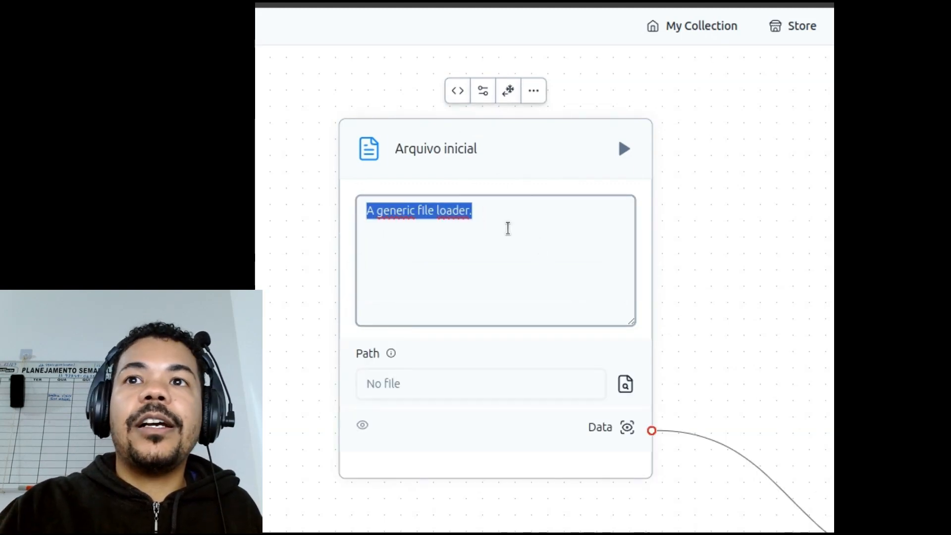
click(709, 236)
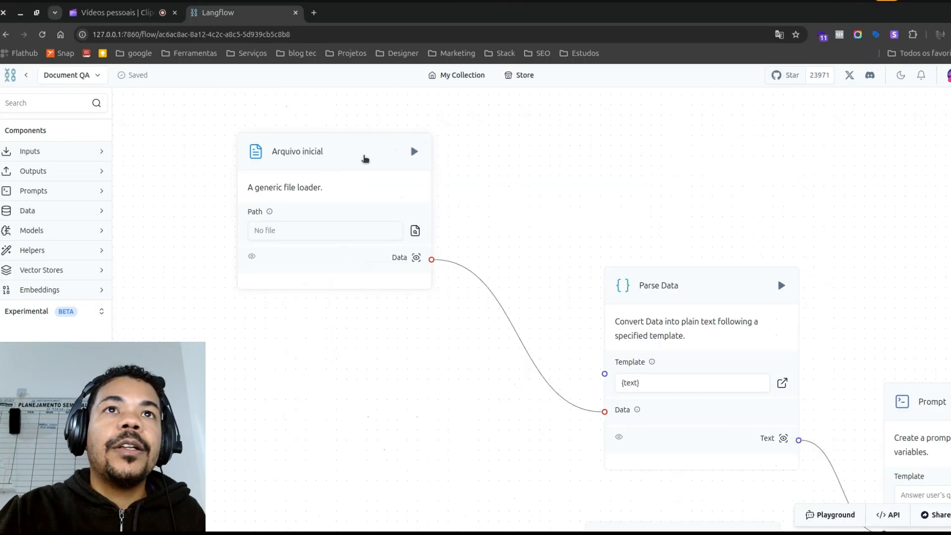
Step: Move the Arquivo inicial component to just above the Parse Data component
drag(542, 158, 950, 113)
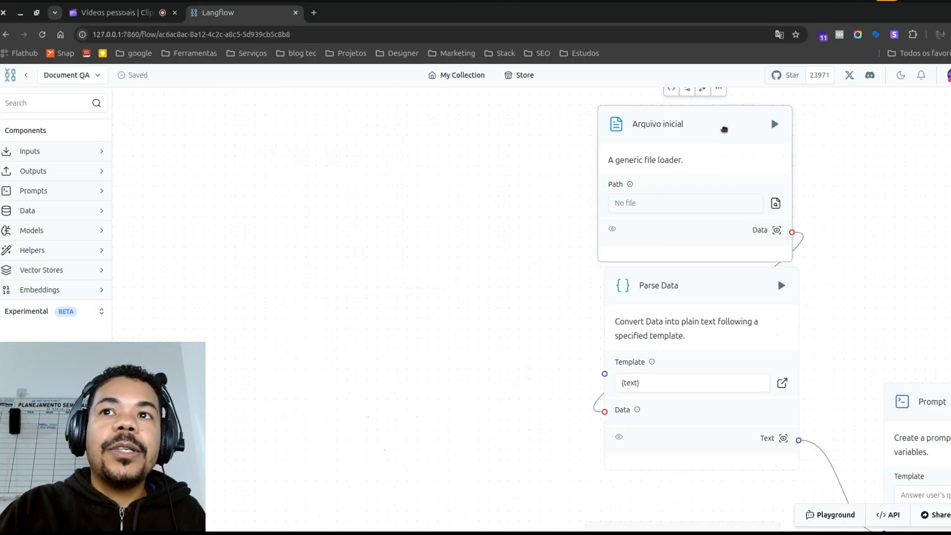
drag(724, 129, 787, 135)
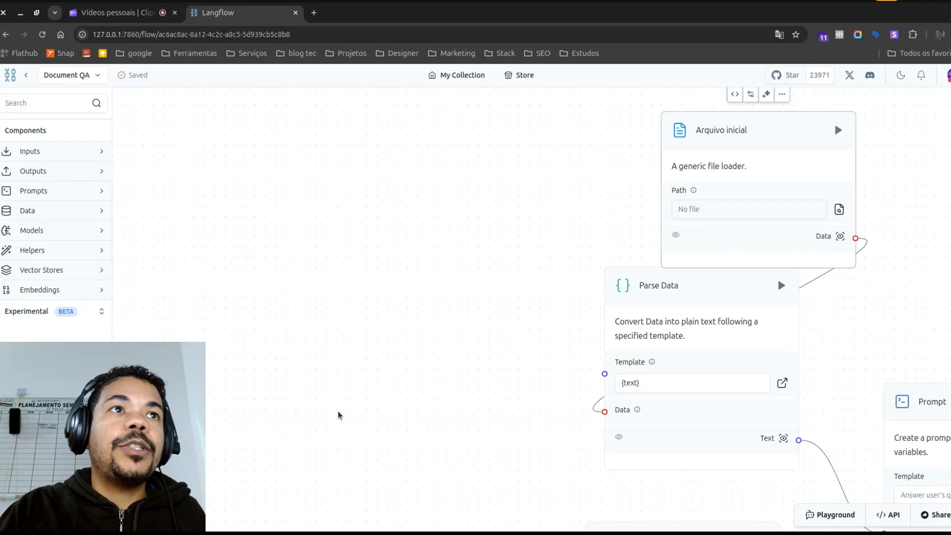
Step: Expand the Inputs category and try to add a second Chat Input component to the Document QA flow
key(ctrl+plus)
key(ctrl+plus)
key(ctrl+plus)
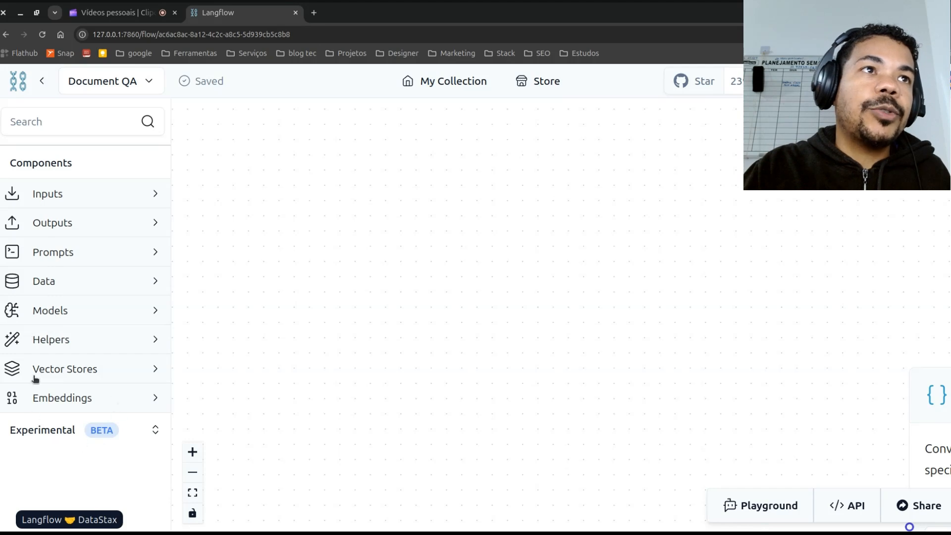
click(86, 198)
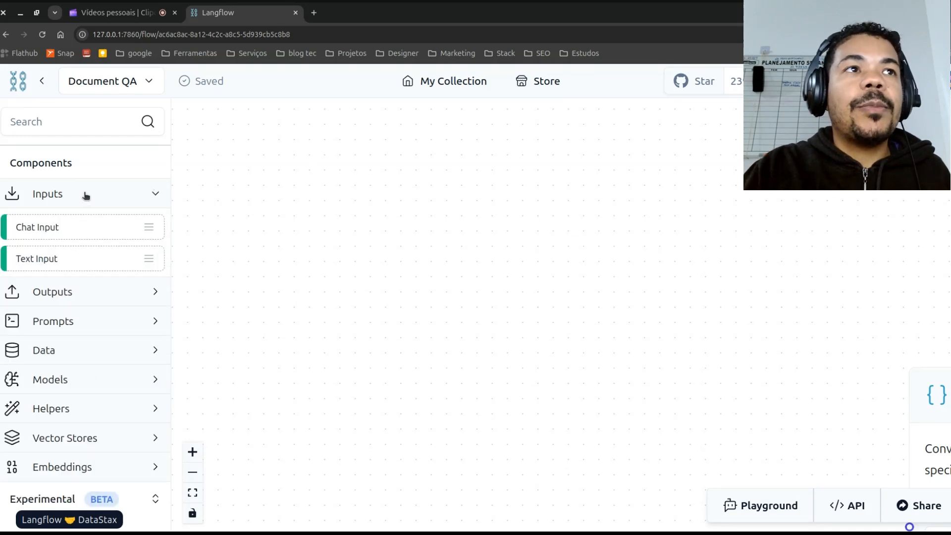
mouse_move(37, 232)
mouse_down()
mouse_move(118, 229)
mouse_move(296, 198)
mouse_move(56, 239)
mouse_move(34, 228)
mouse_up()
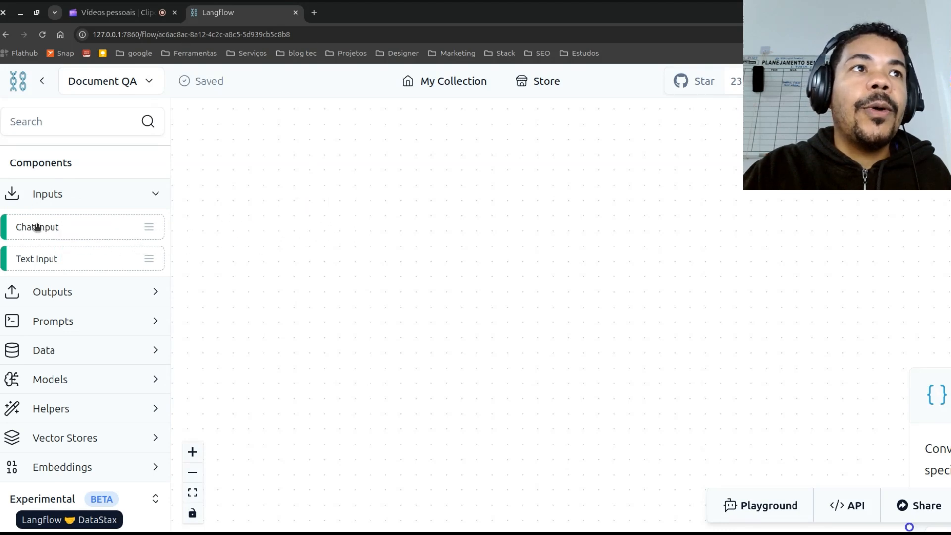
drag(30, 228, 333, 184)
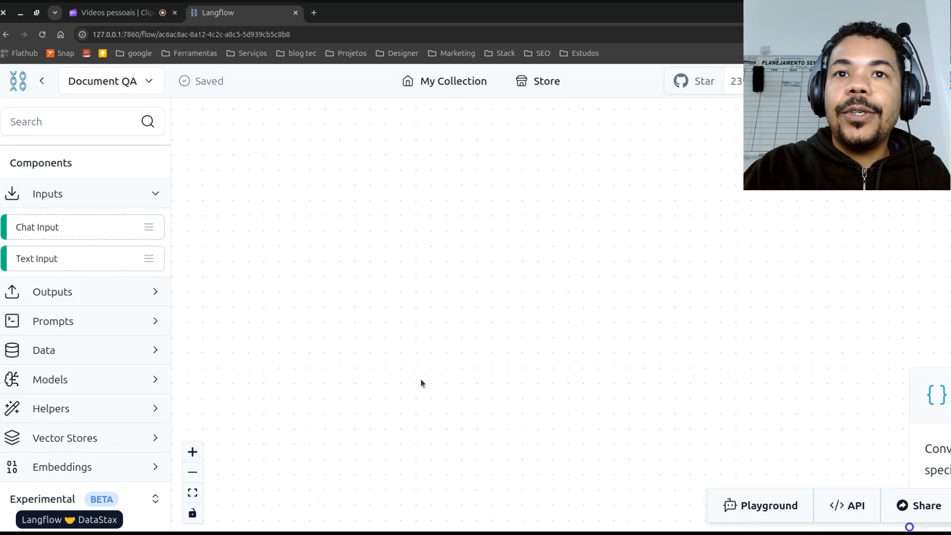
Step: Move the existing Chat Input component to the empty canvas area far to the left of the Arquivo inicial component
scroll(421, 379, down, 2)
scroll(592, 390, down, 2)
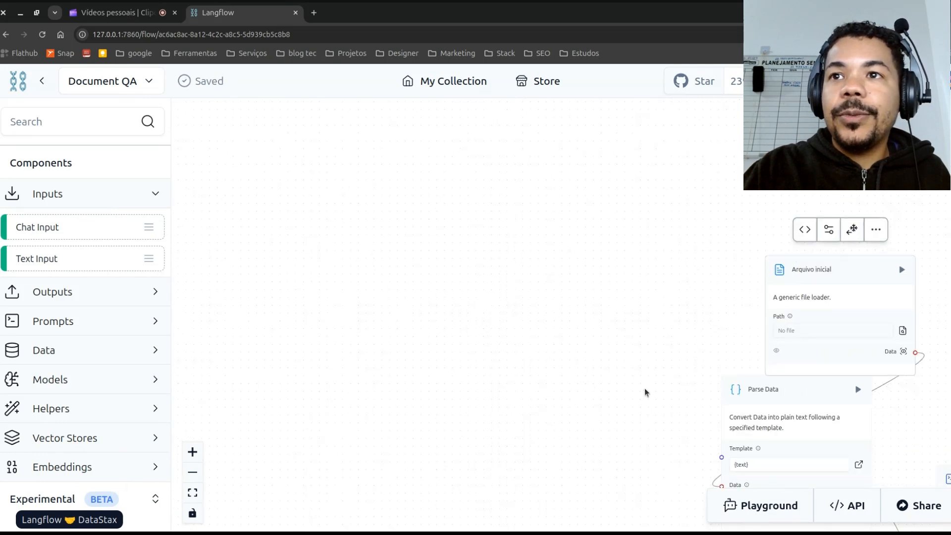
scroll(645, 392, down, 1)
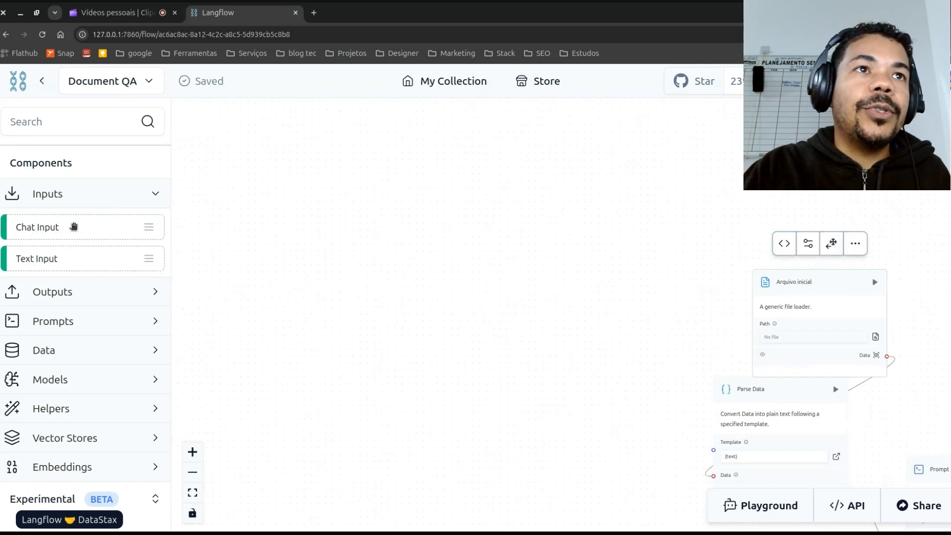
scroll(431, 326, down, 1)
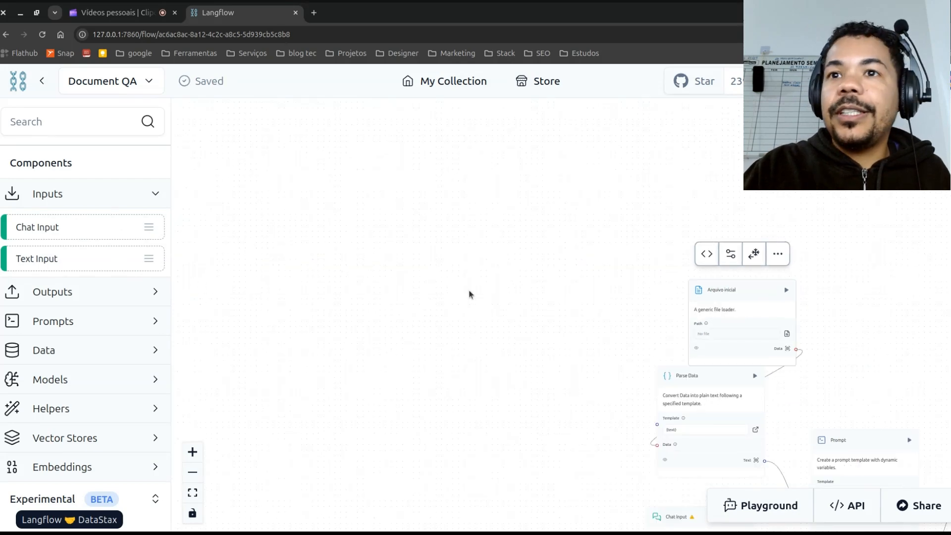
scroll(471, 294, down, 1)
scroll(471, 297, down, 1)
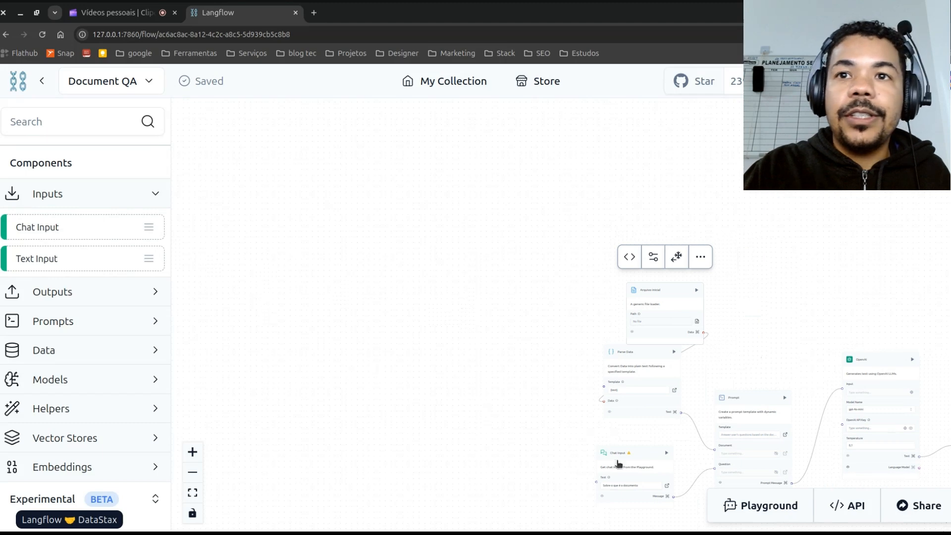
drag(619, 451, 291, 248)
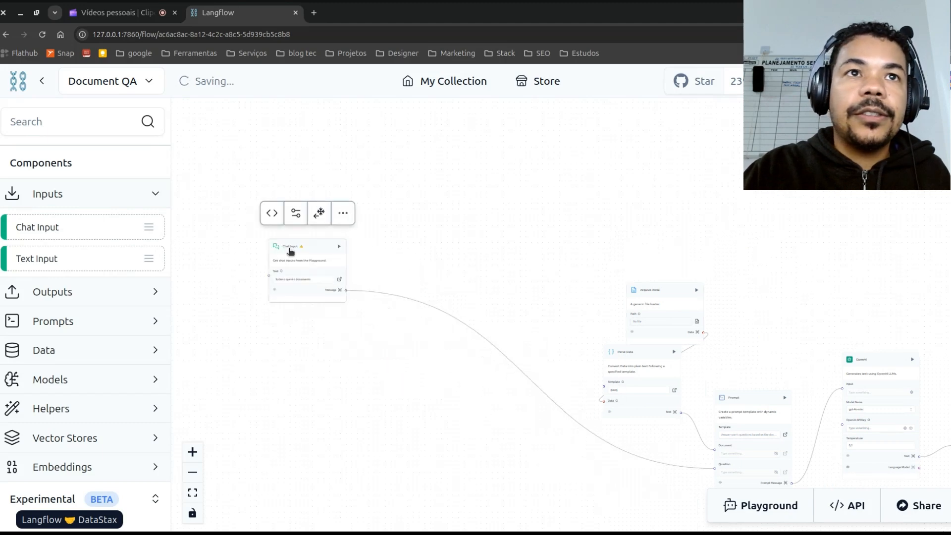
Step: Try once more to add another Chat Input component to the flow, and review the notifications
drag(82, 238, 441, 213)
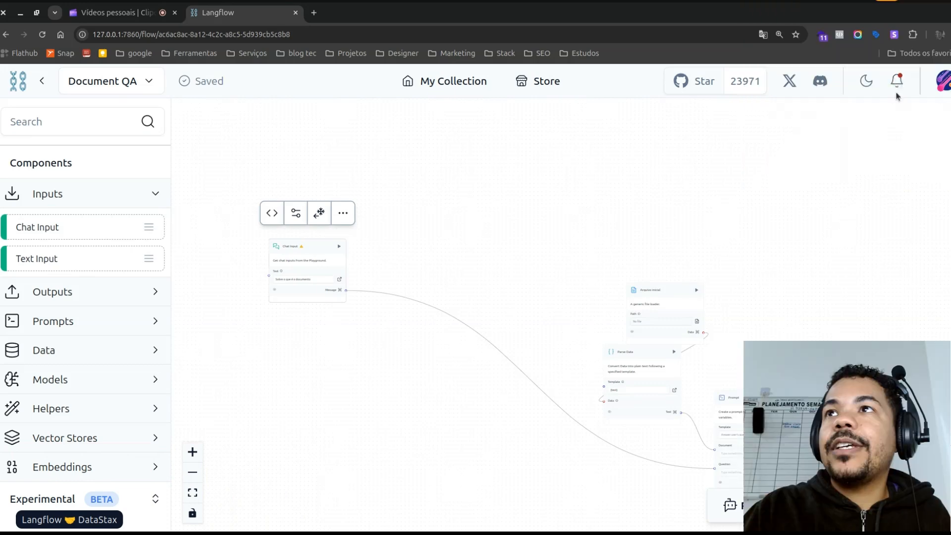
click(897, 82)
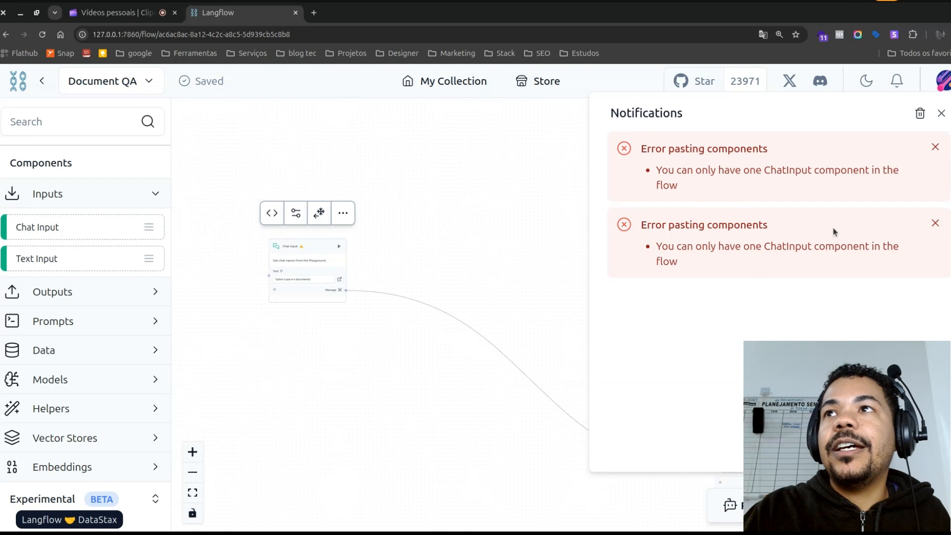
Step: Return to the collection and create a new project in the Estudos folder from the Blank Flow template
click(20, 81)
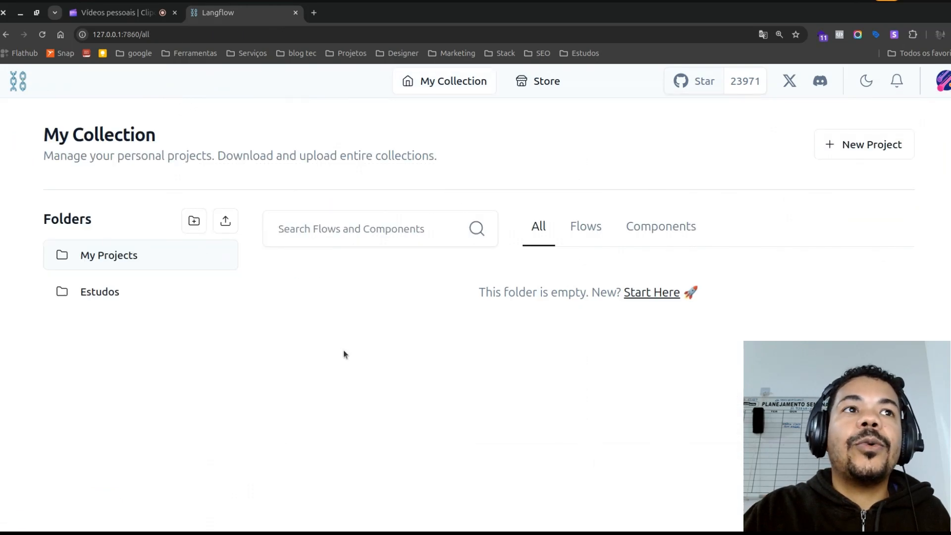
click(105, 296)
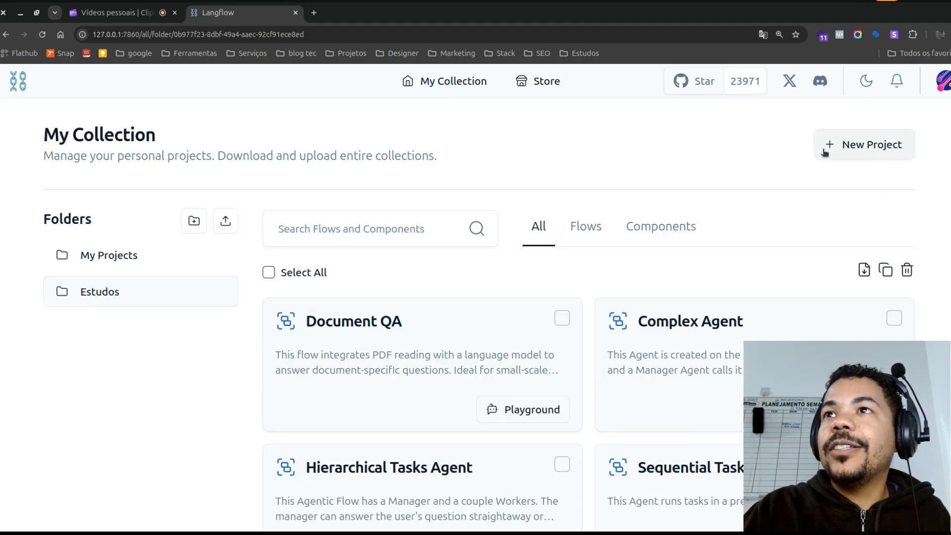
click(877, 150)
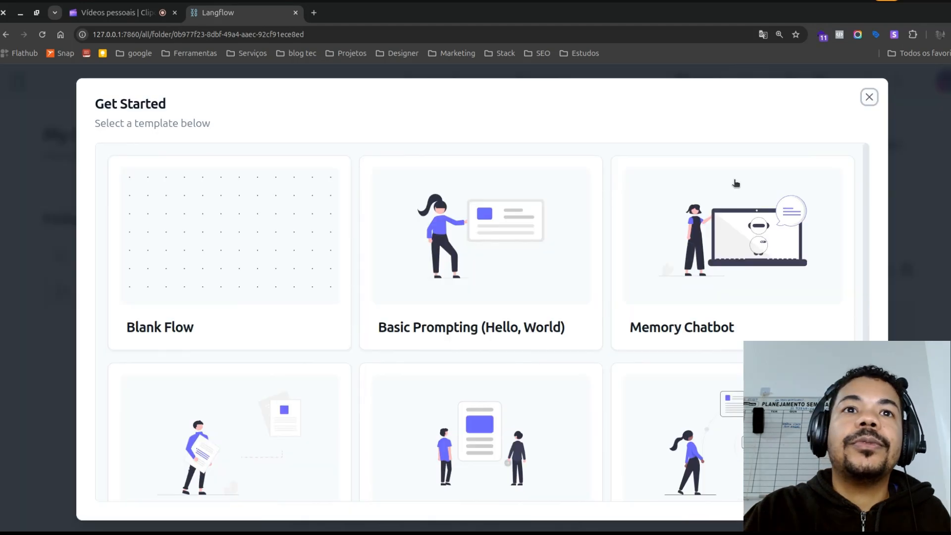
click(224, 244)
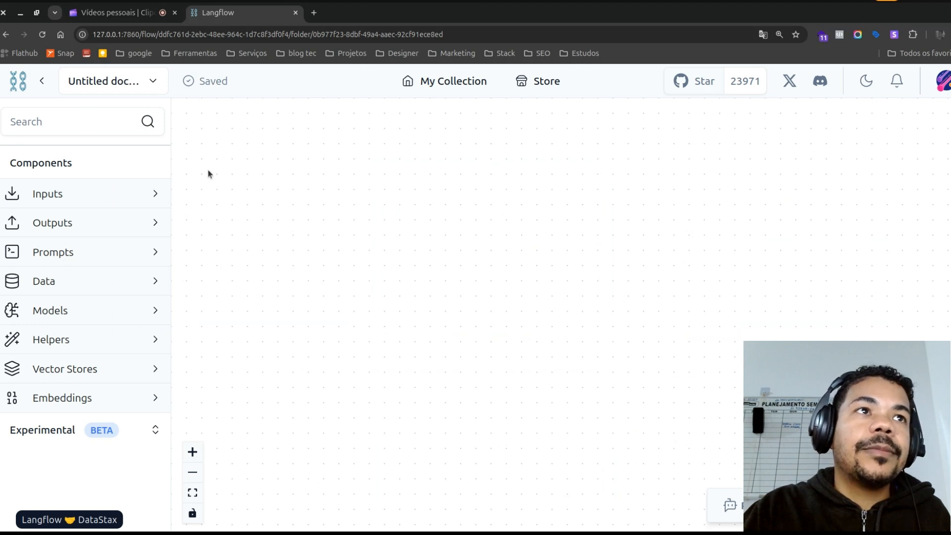
Step: Add a Chat Input component near the middle of the blank canvas and open the Playground
click(132, 202)
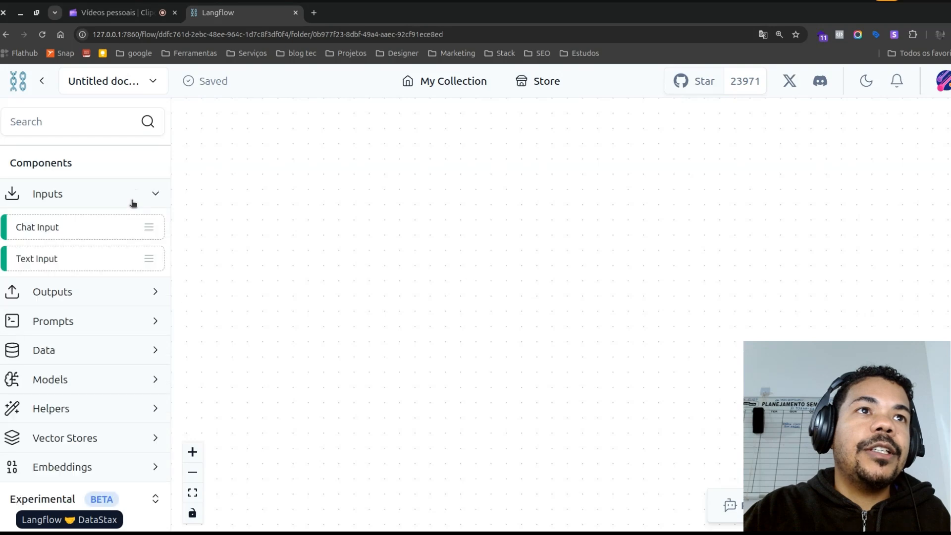
drag(21, 230, 317, 214)
drag(463, 242, 442, 198)
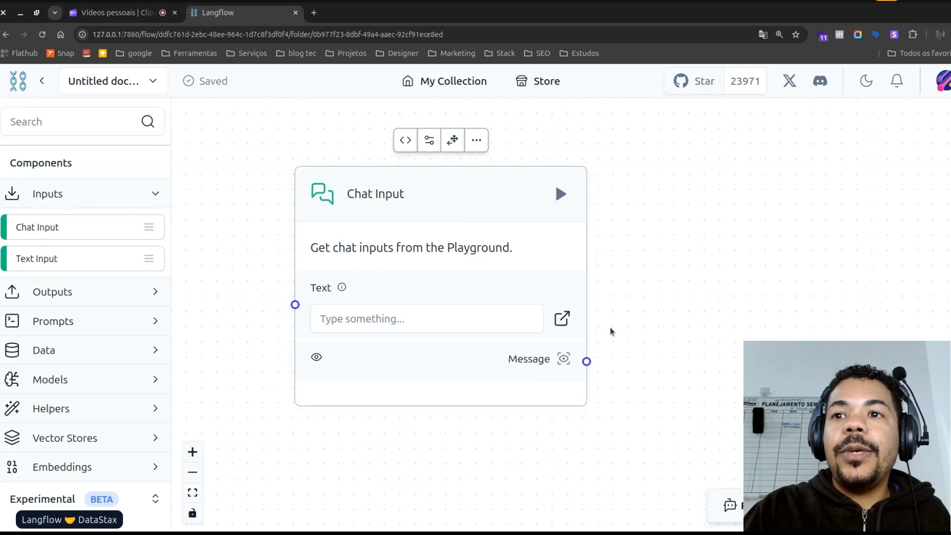
click(748, 506)
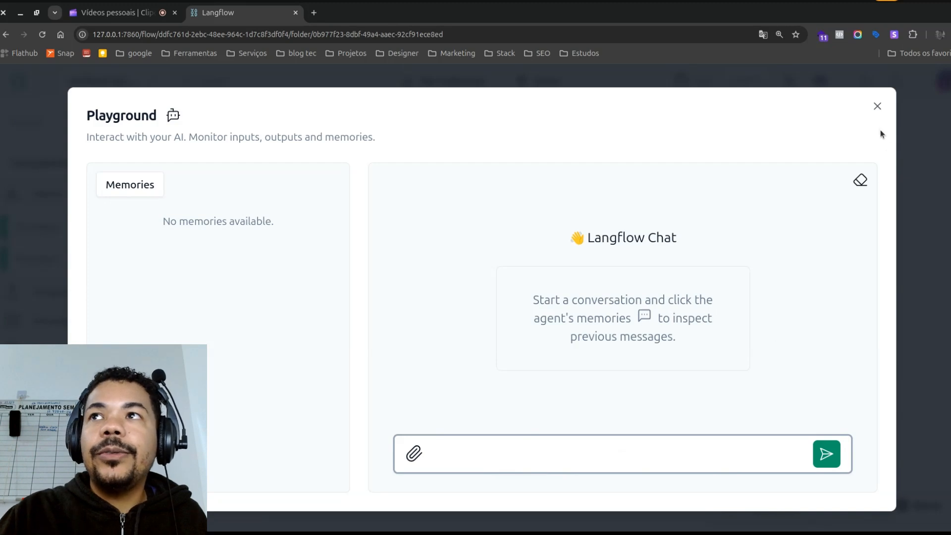
Step: Close the Playground and add a Chat Output component to the canvas, beside the Chat Input component
click(875, 107)
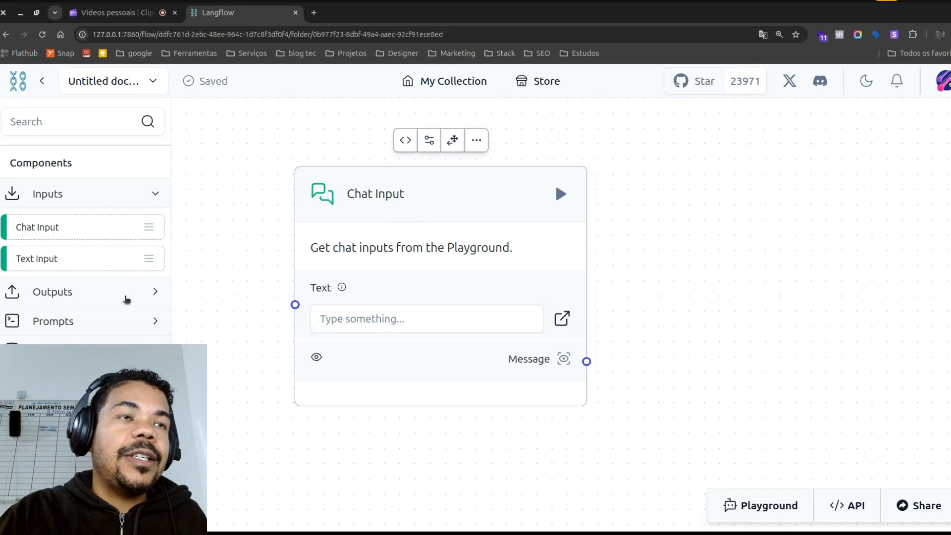
click(125, 298)
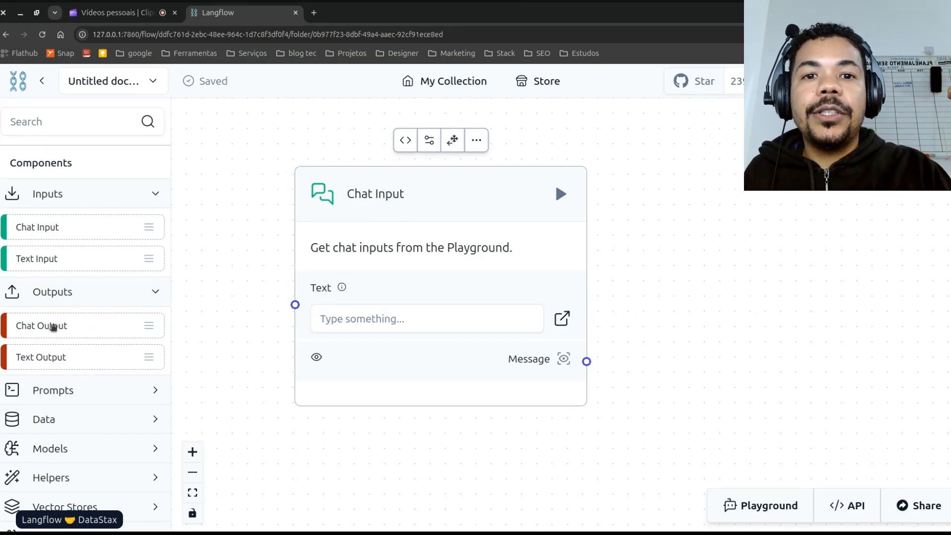
drag(54, 327, 706, 213)
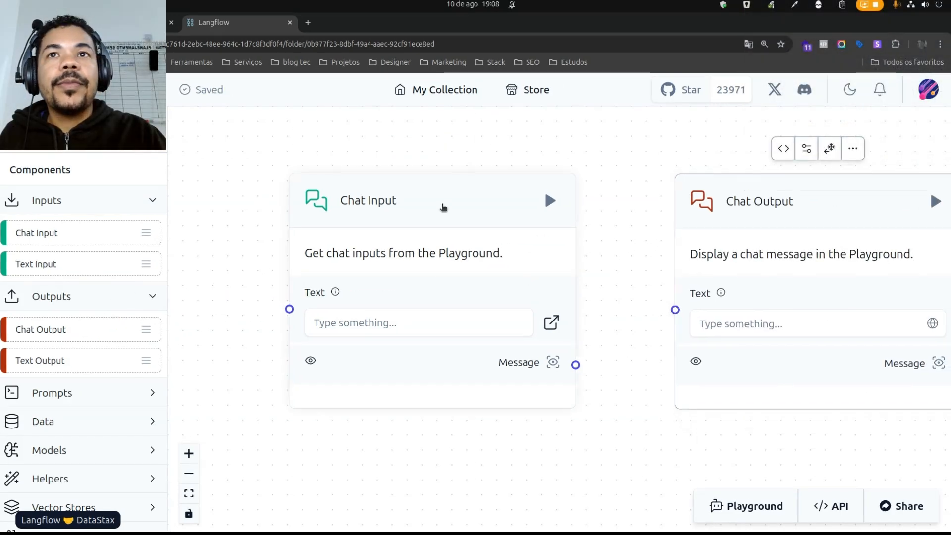
Step: Line up Chat Input and Chat Output side by side with a gap between them, and check which components accept Chat Input's Message output
drag(442, 206, 364, 176)
drag(782, 195, 781, 161)
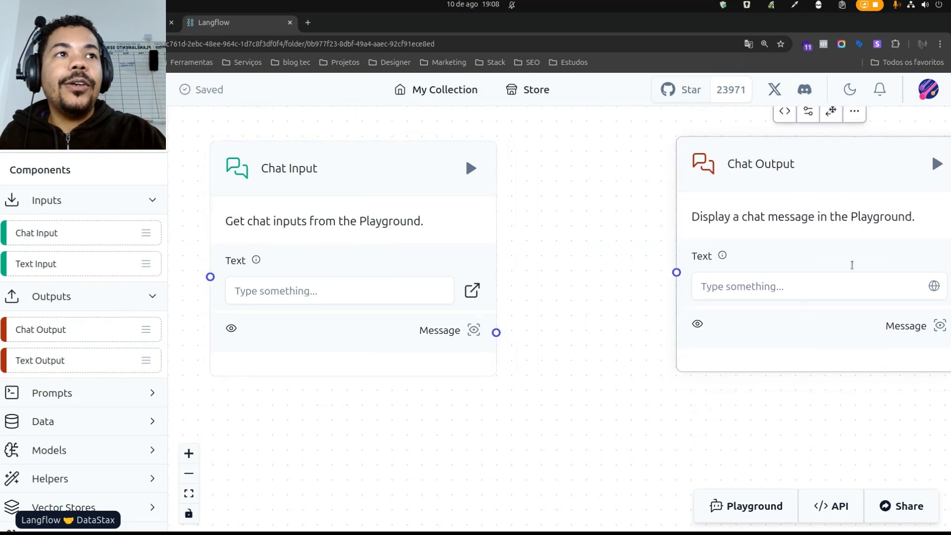
drag(876, 178, 809, 174)
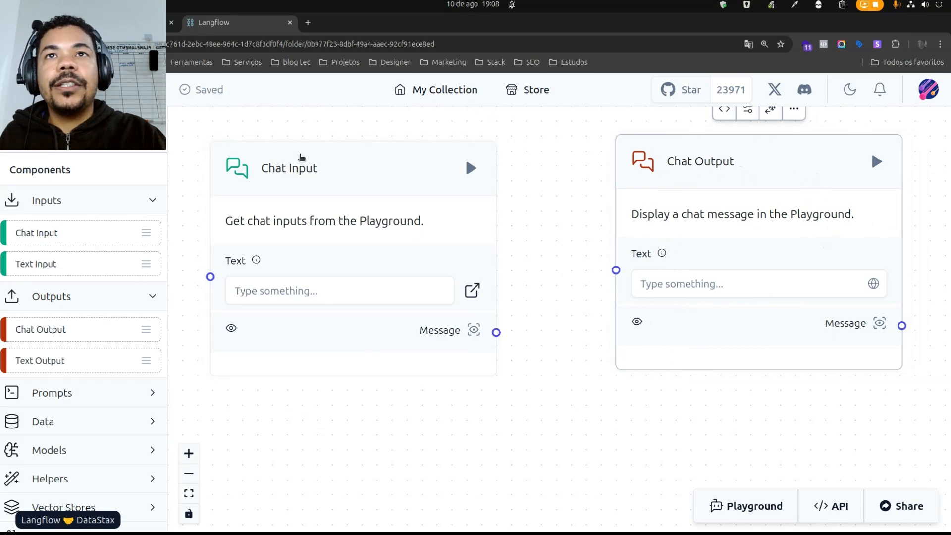
drag(675, 164, 665, 180)
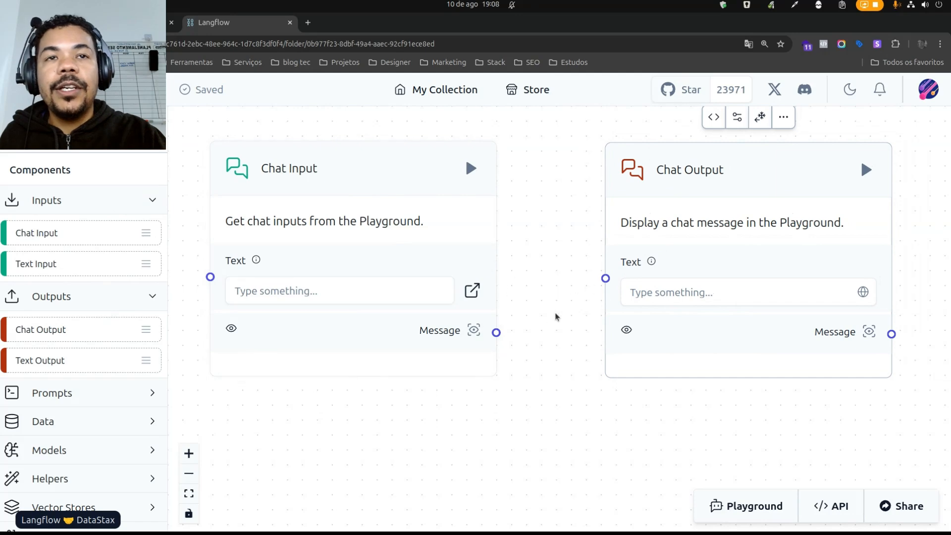
mouse_move(496, 334)
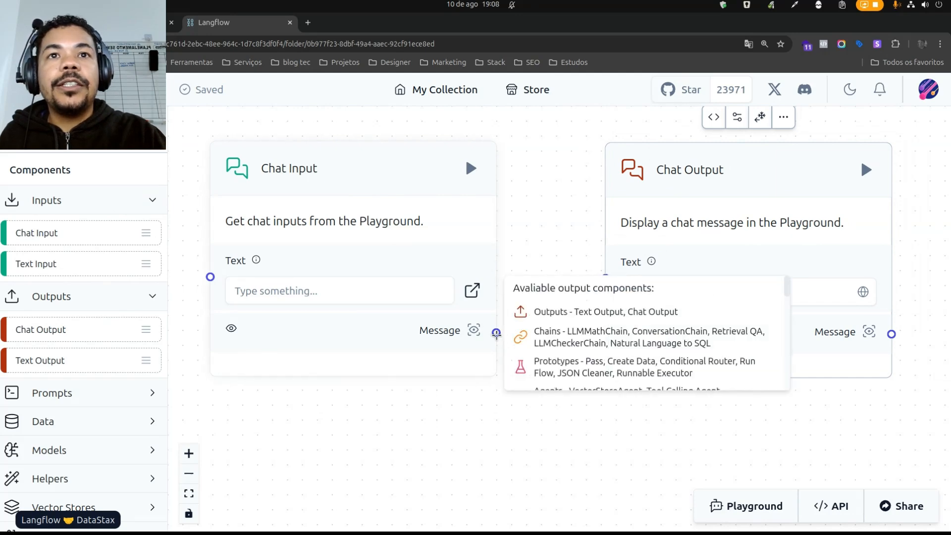
drag(496, 334, 531, 291)
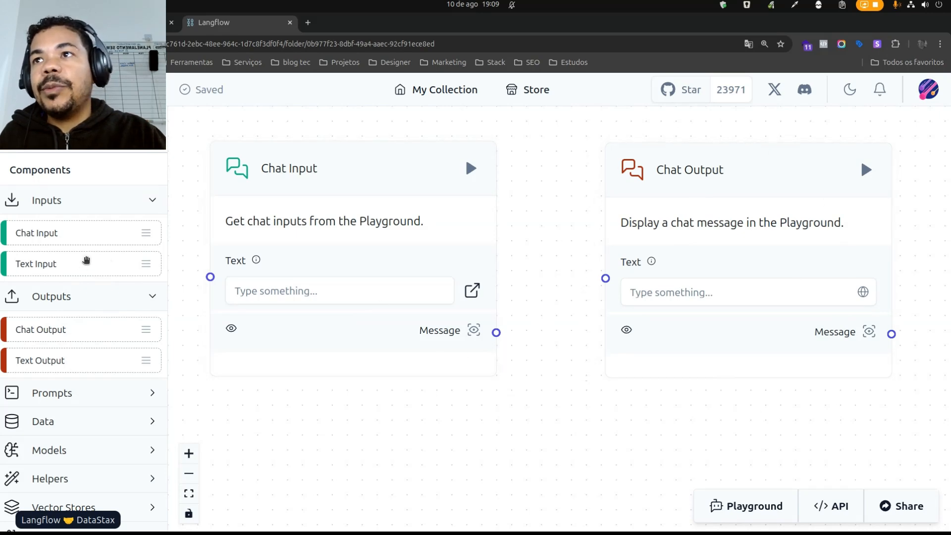
Step: Add a Text Input component below Chat Input and a Text Output component below Chat Output
drag(58, 269, 306, 420)
drag(432, 460, 336, 416)
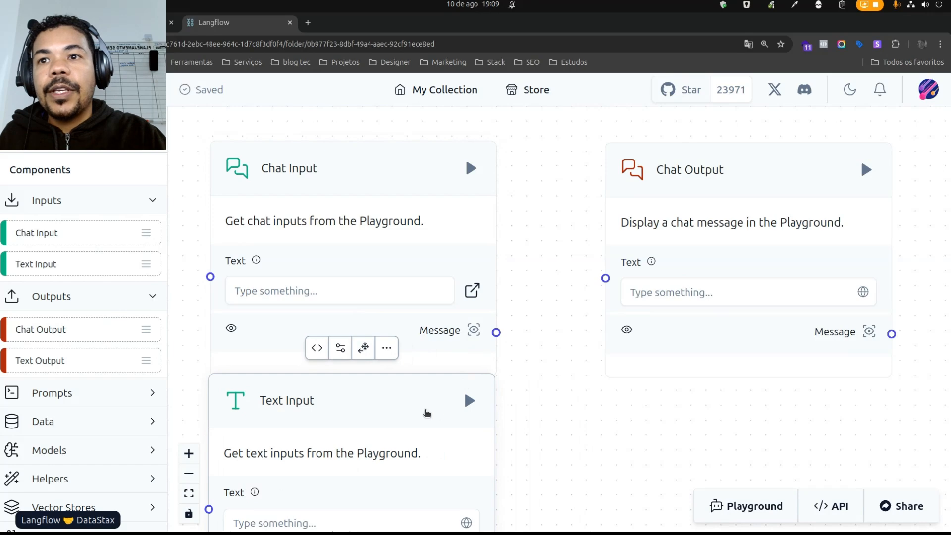
drag(419, 404, 416, 427)
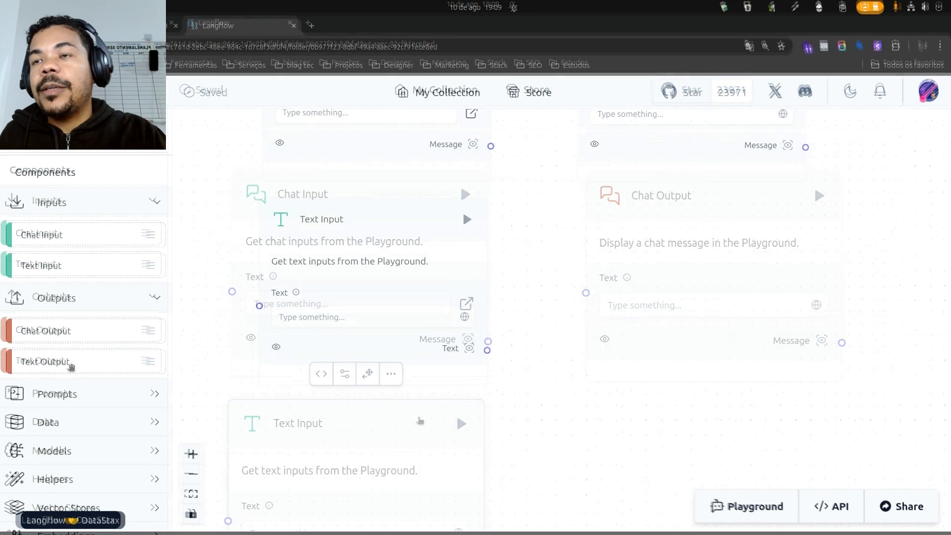
drag(45, 361, 639, 253)
drag(752, 278, 687, 237)
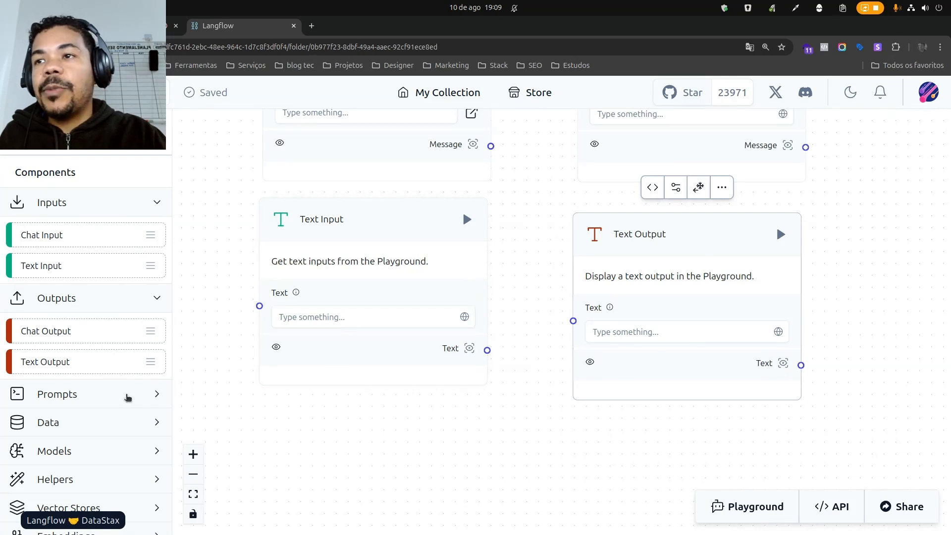
Step: Add a Prompt component beyond the two output components, and level Text Output with Text Input
click(128, 395)
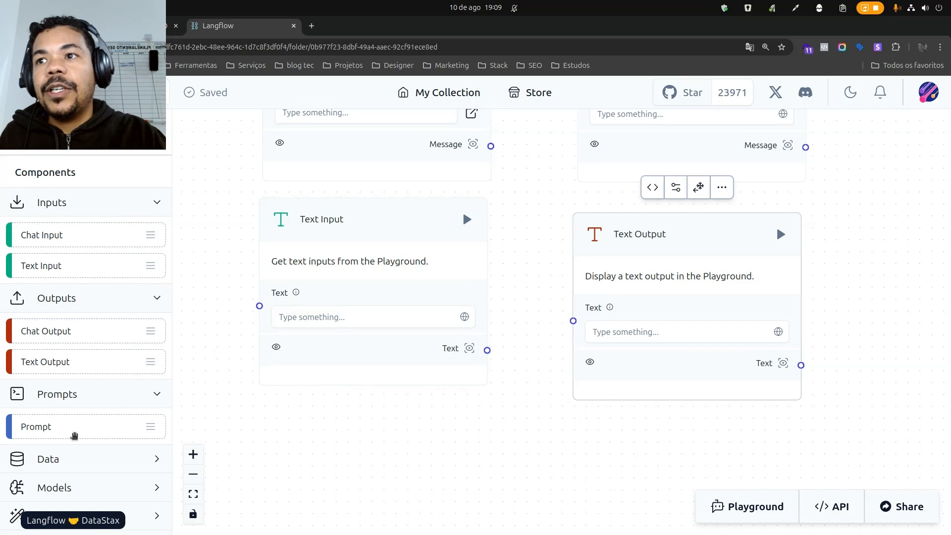
drag(53, 429, 429, 400)
drag(703, 233, 731, 217)
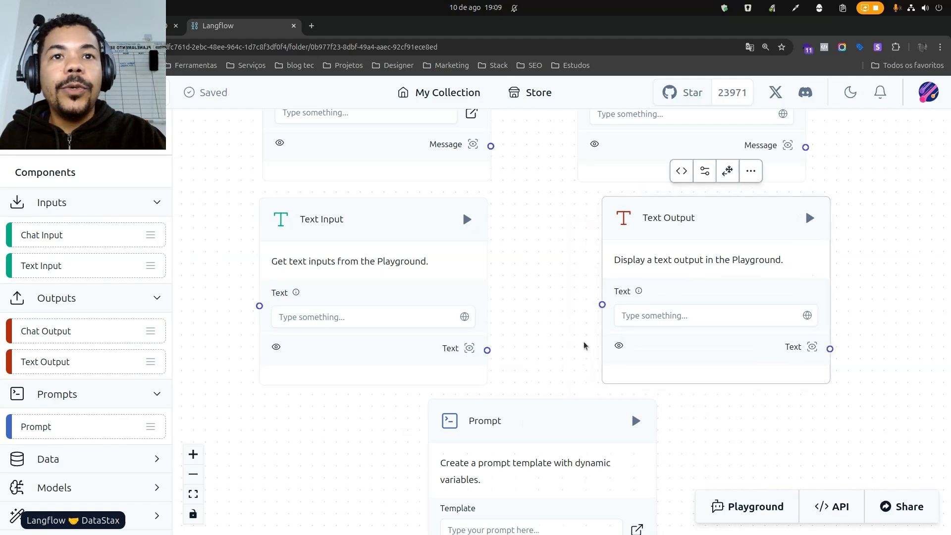
scroll(494, 431, down, 3)
drag(488, 426, 845, 168)
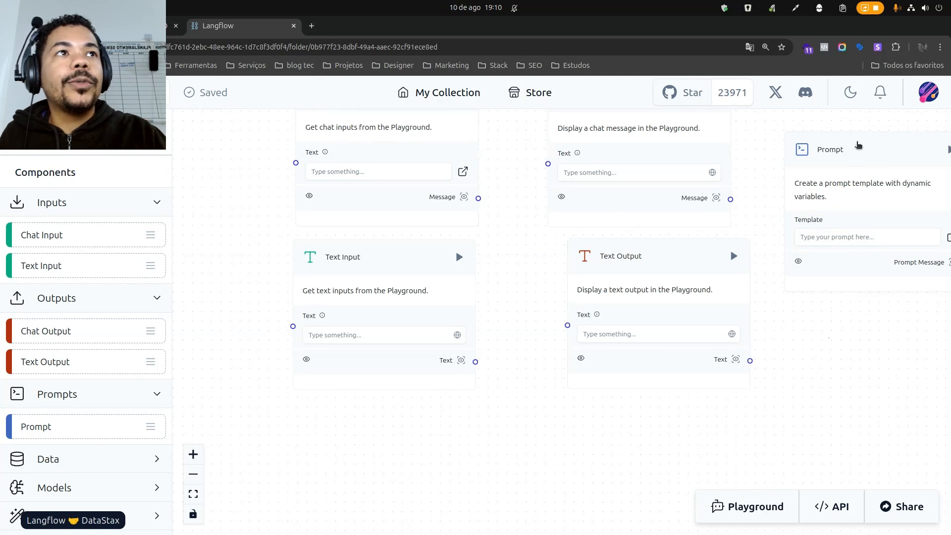
drag(854, 331, 560, 326)
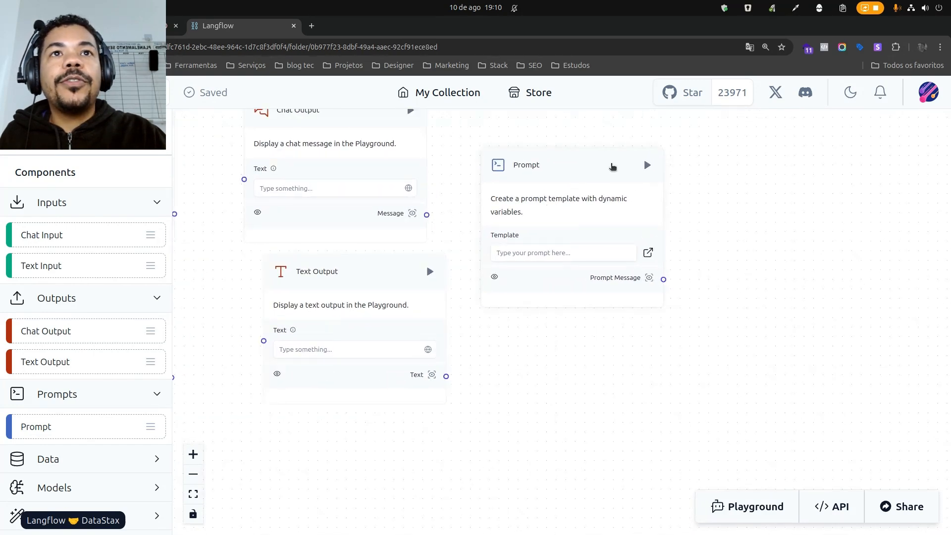
Step: Set the Prompt's template to "Você é um pirata dos sete mares e vai responder como um pirata maluco." and save it
scroll(613, 163, up, 2)
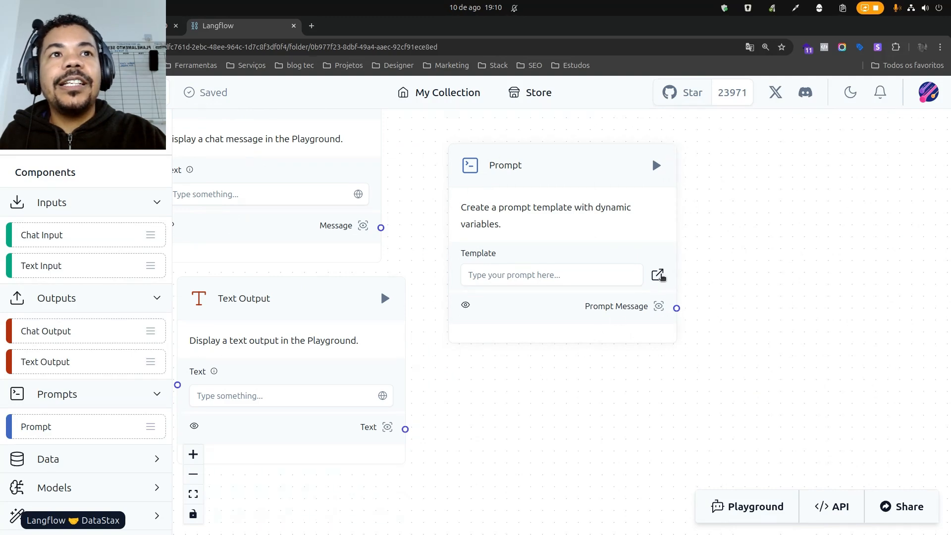
click(659, 276)
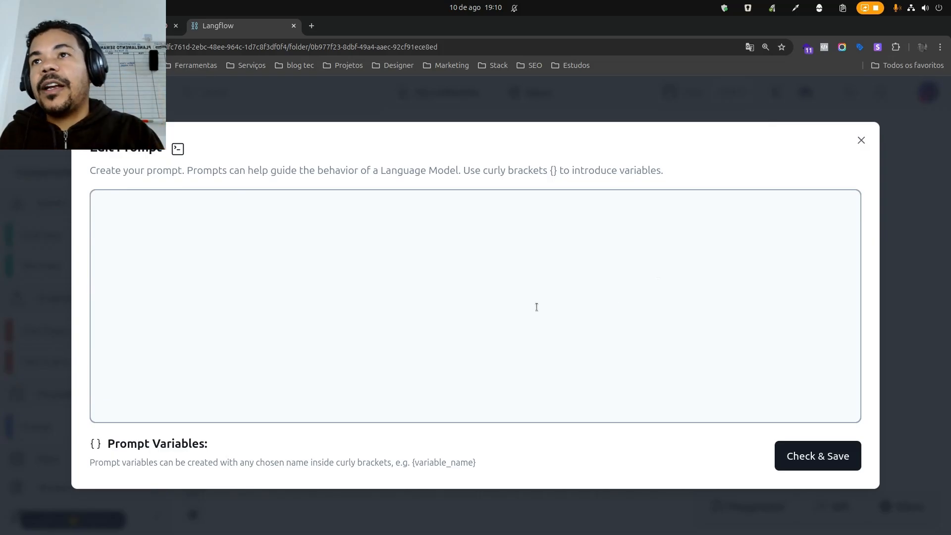
text(Voc)
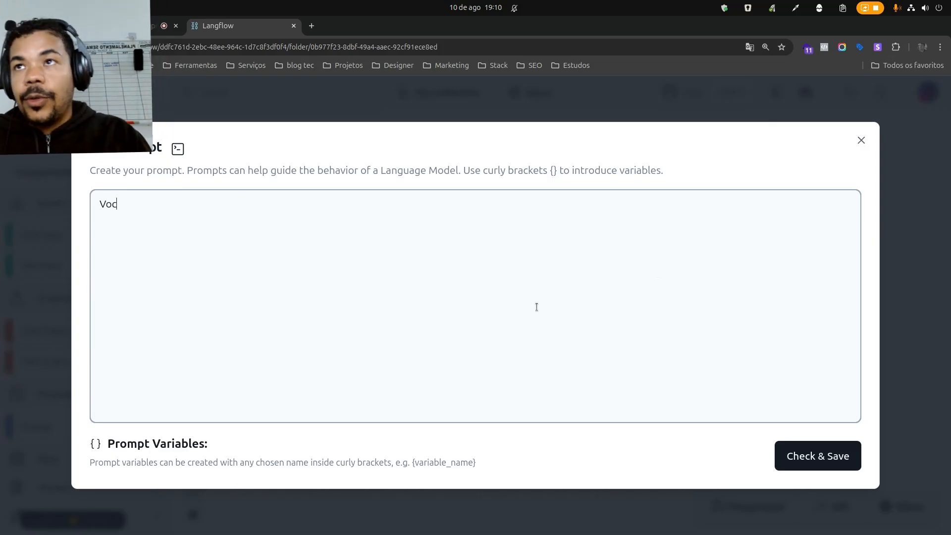
text(ê é um pirata dos sete mares e vai responder como um pirata maluco.)
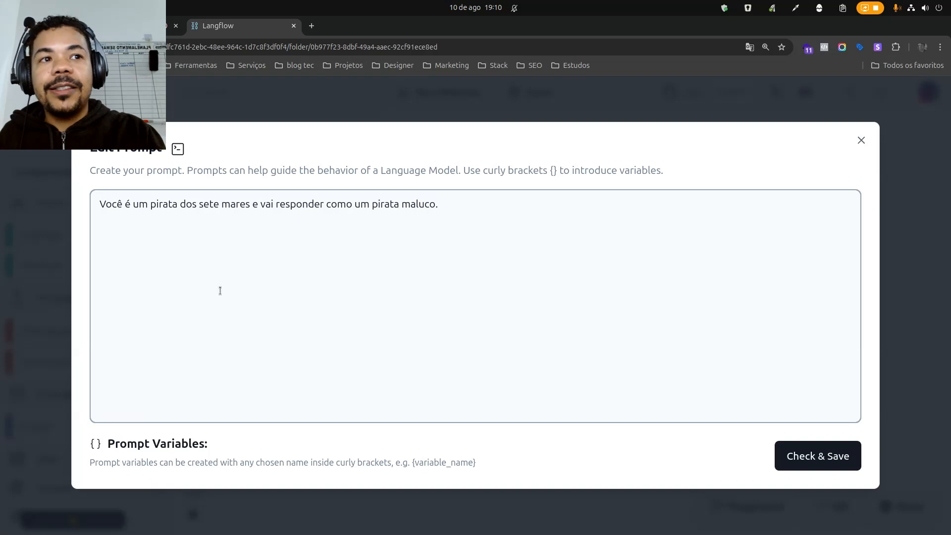
click(810, 454)
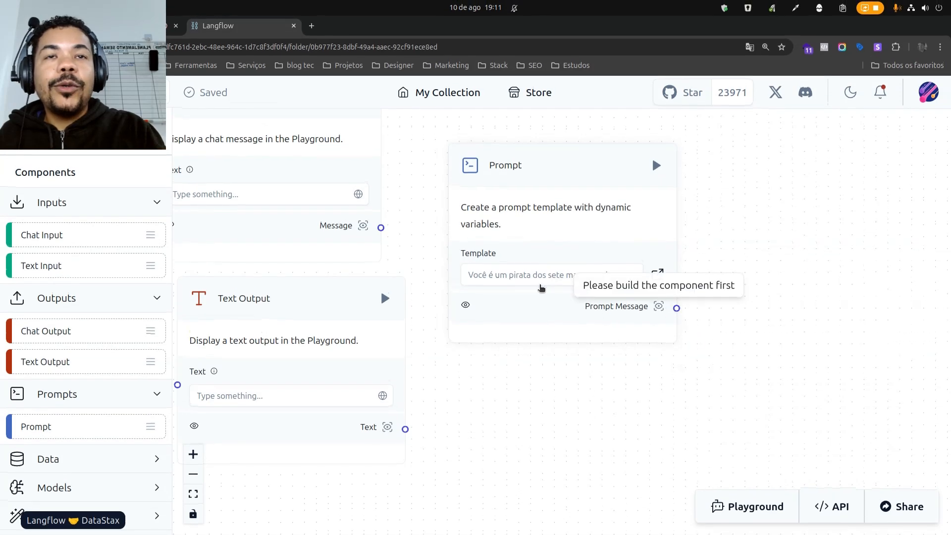
Step: Add the variable {pergunta} below the sentence in the Prompt's template, and save the template
click(657, 278)
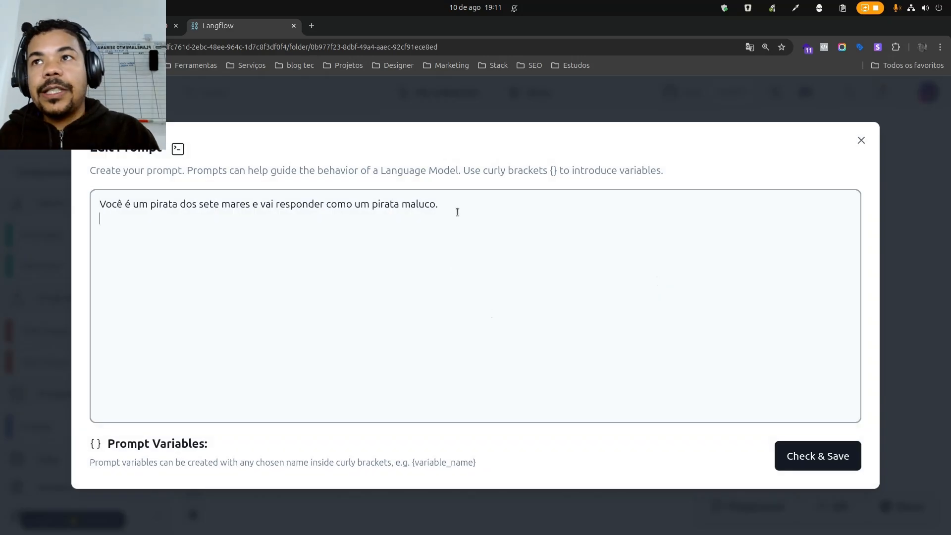
click(123, 444)
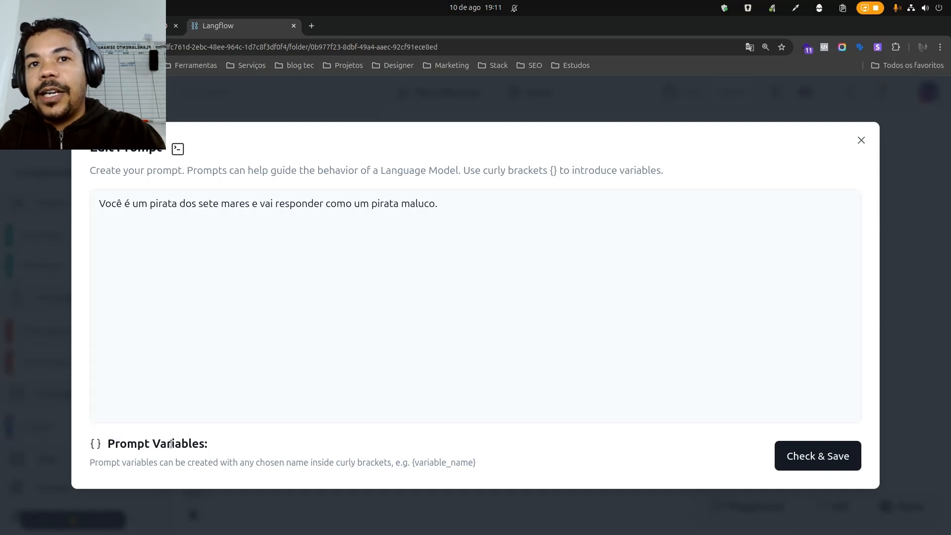
click(136, 243)
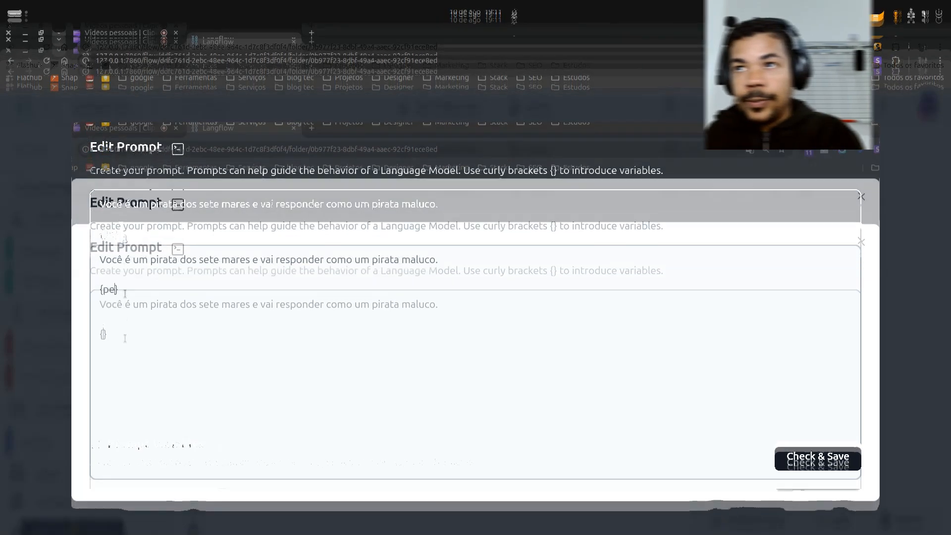
text(rgunta)
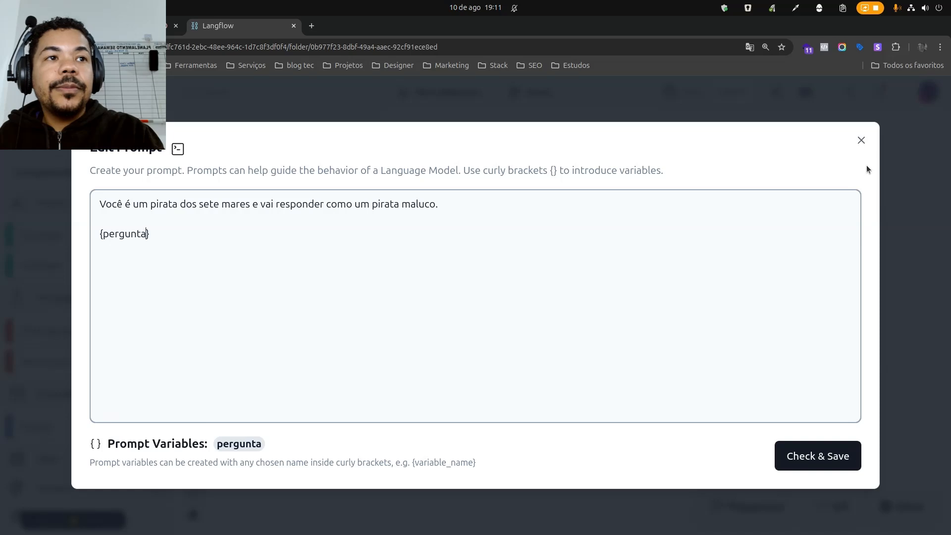
click(785, 455)
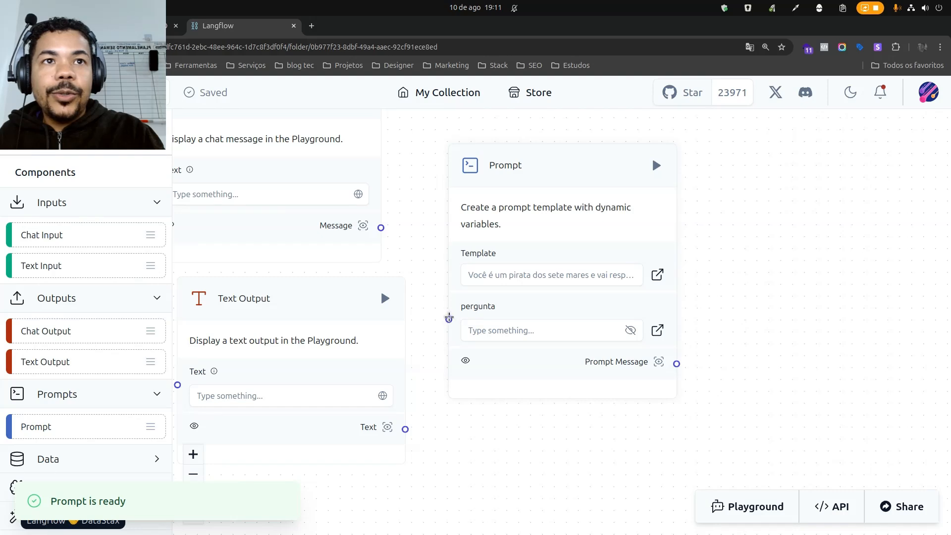
Step: Connect Chat Input's Message output to the Prompt's pergunta input, and try to connect Text Input's Text output to it as well
mouse_move(449, 319)
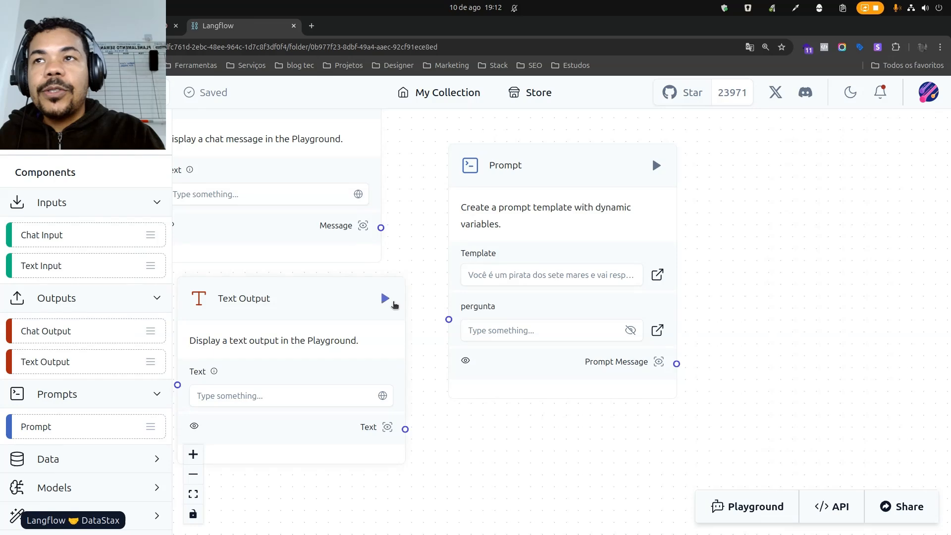
key(ctrl+minus)
key(ctrl+minus)
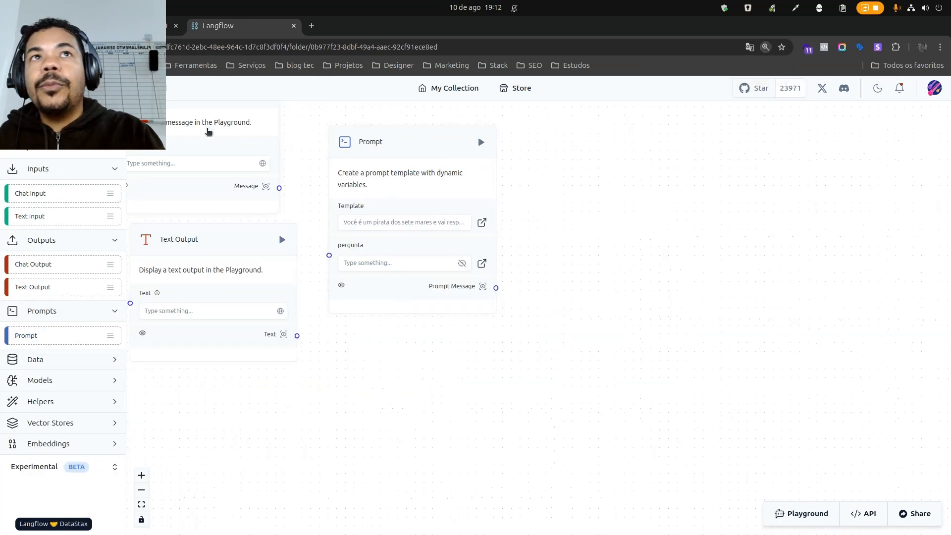
drag(364, 361, 694, 440)
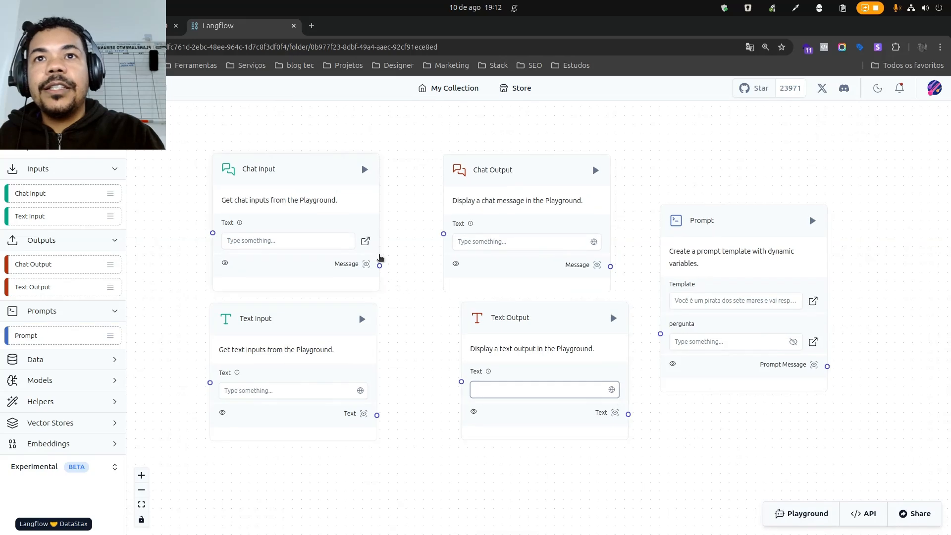
drag(379, 265, 661, 335)
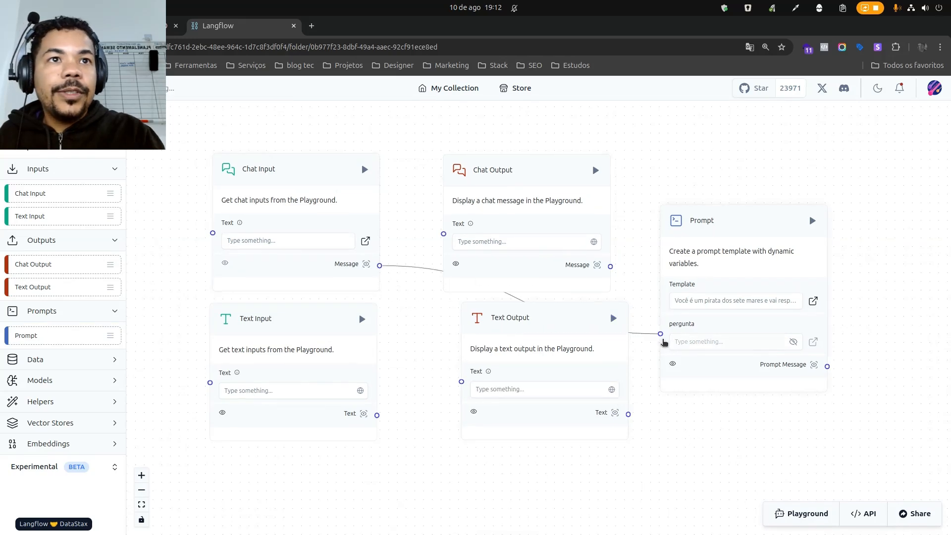
drag(377, 415, 656, 336)
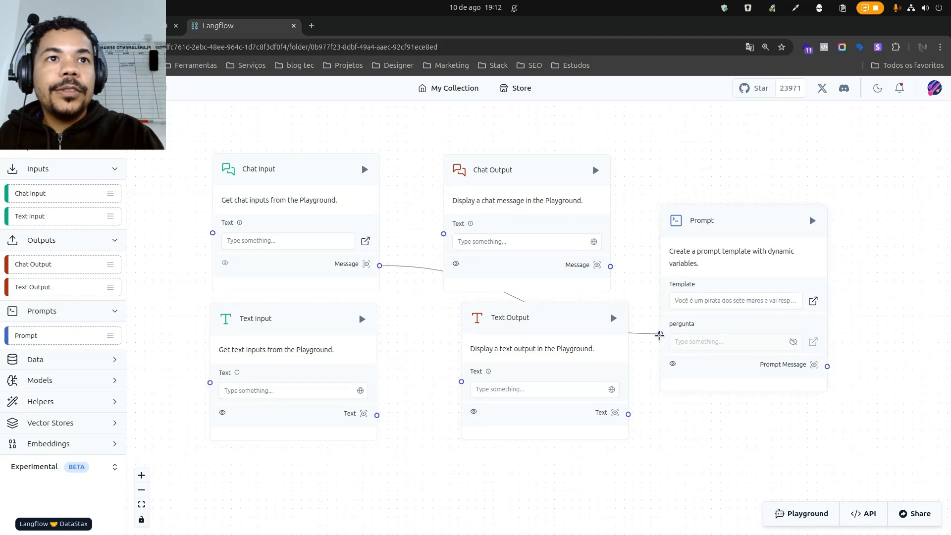
drag(377, 415, 658, 336)
Step: Move Text Output to the far upper right of the flow, raise Chat Output slightly, and bring the Prompt closer to the input components
drag(497, 317, 826, 135)
drag(534, 172, 533, 137)
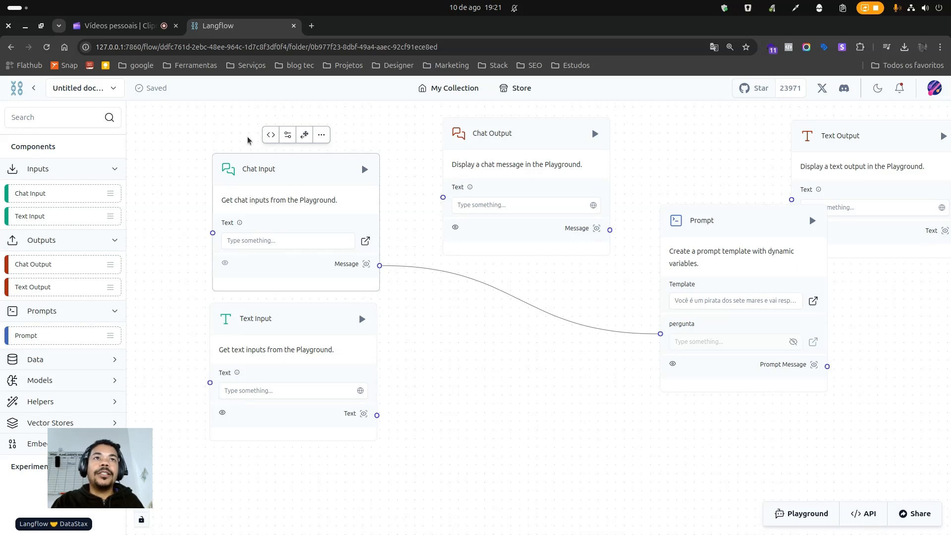
click(304, 174)
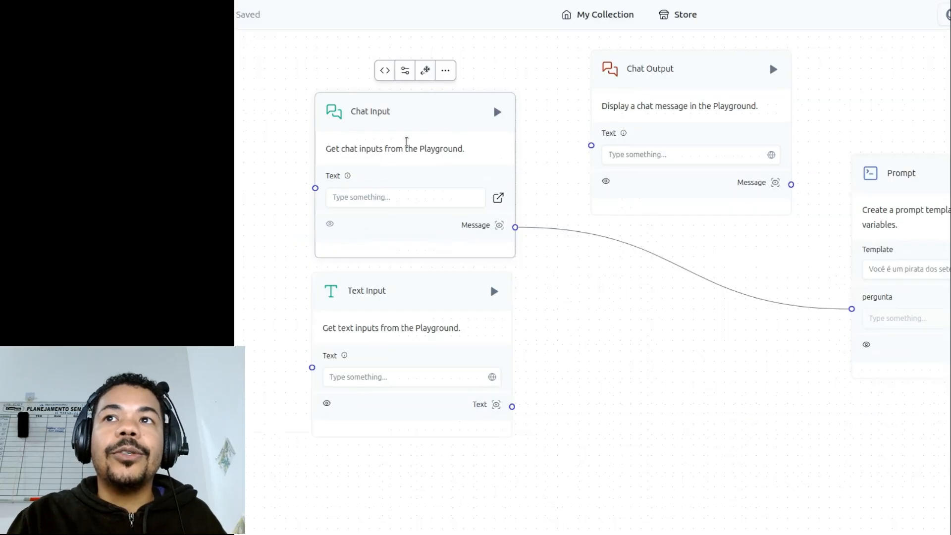
drag(916, 175, 735, 216)
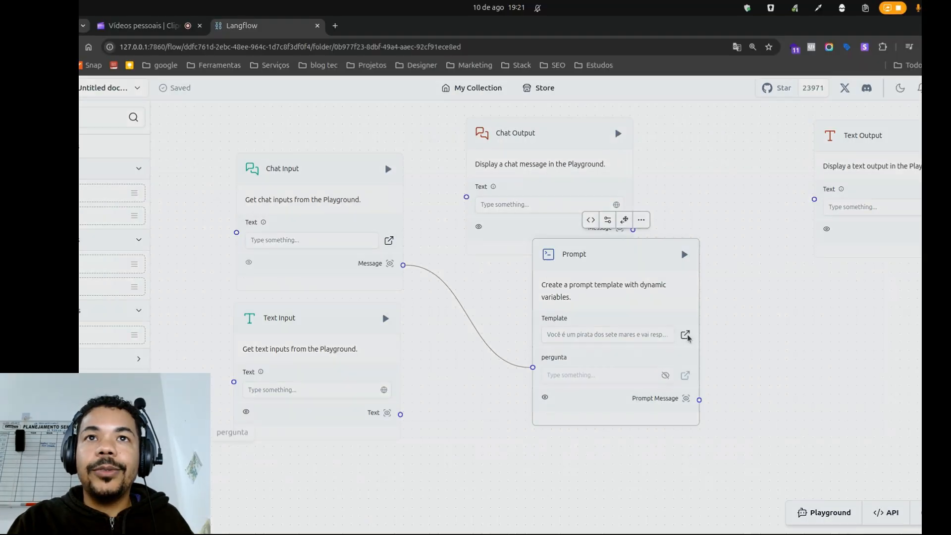
Step: Add a second variable, {data}, below {pergunta} in the Prompt's template
click(854, 311)
click(202, 208)
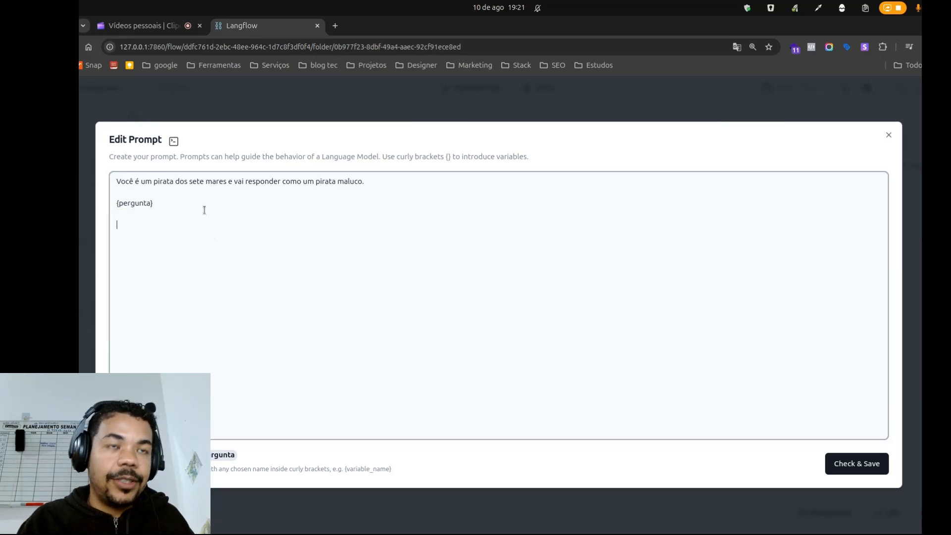
text({data})
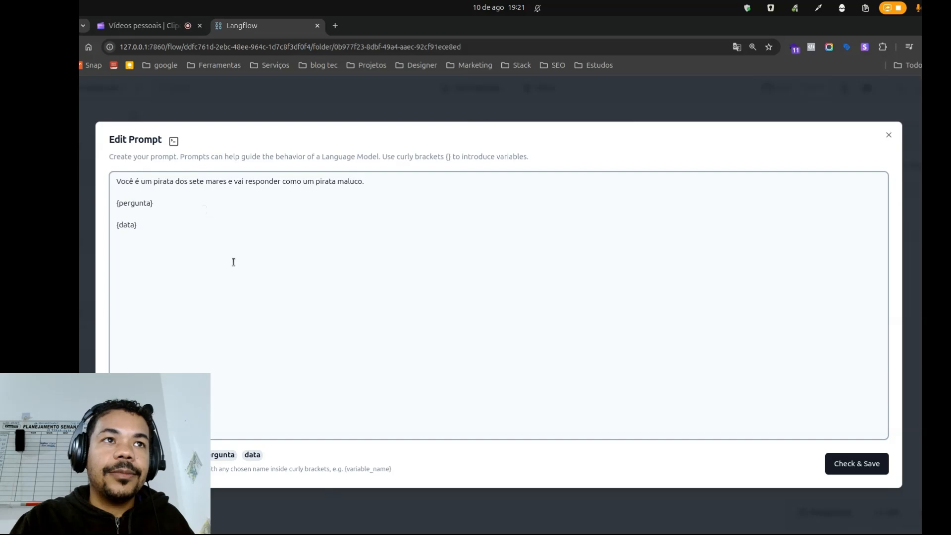
Step: Save the Prompt's template with the {data} variable, and try to hide Chat Input's connected Message output
click(844, 462)
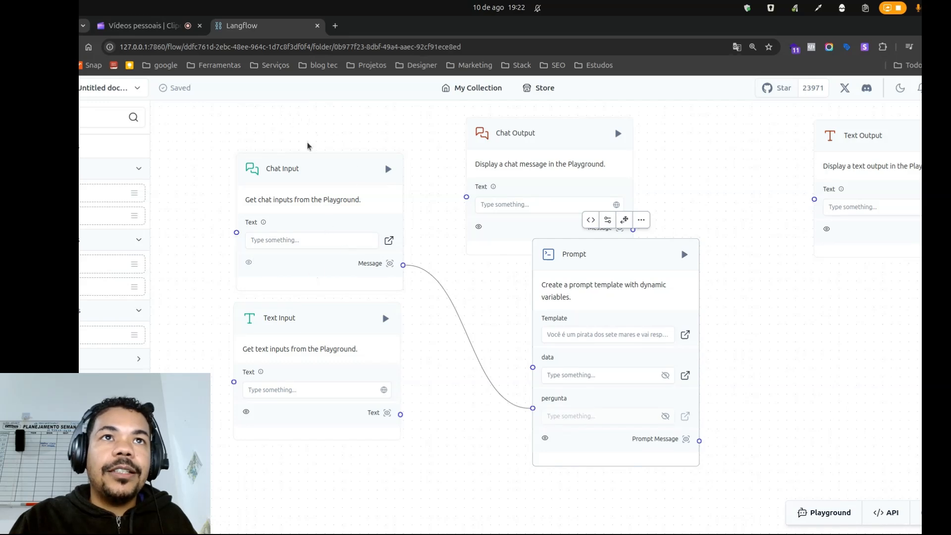
click(305, 167)
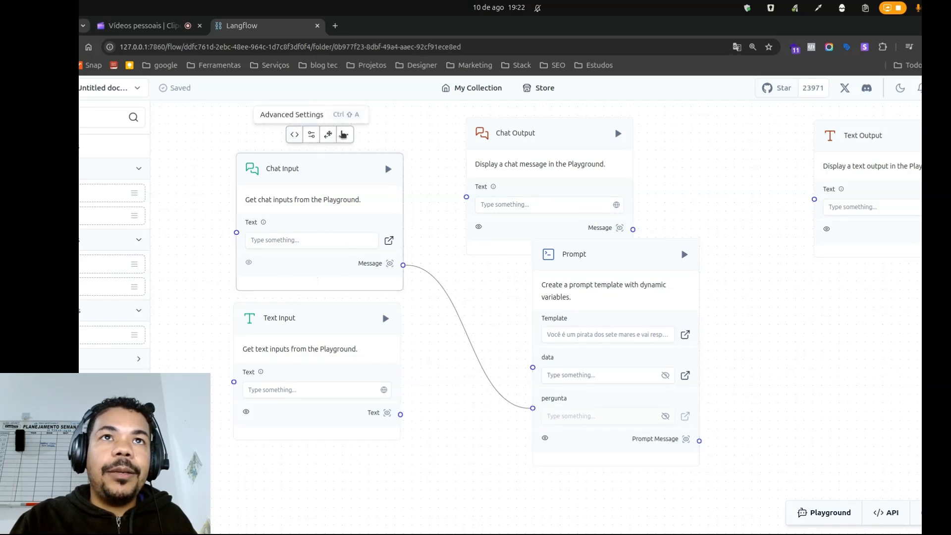
click(230, 236)
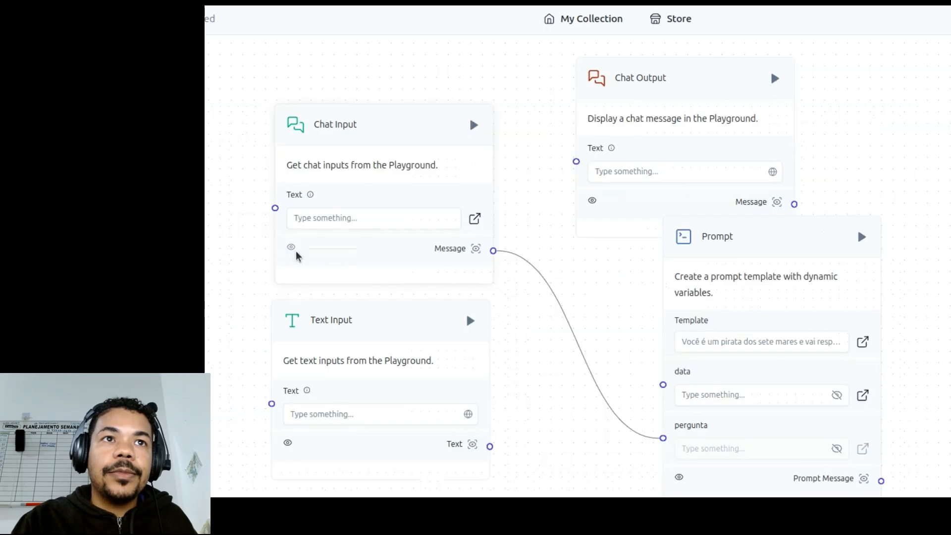
click(293, 253)
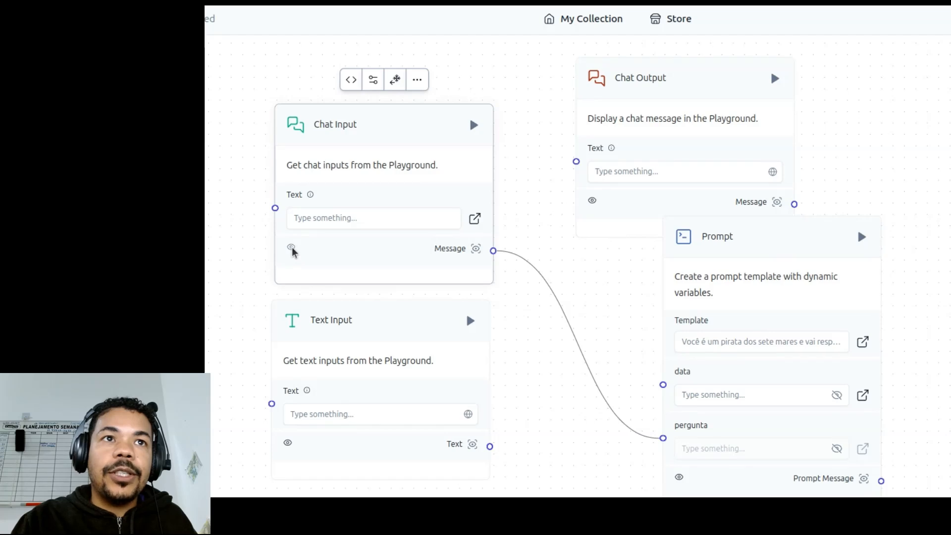
Step: Delete the connection from Chat Input to the Prompt's pergunta input, and hide Chat Input's Message output
click(552, 293)
key(Delete)
click(291, 247)
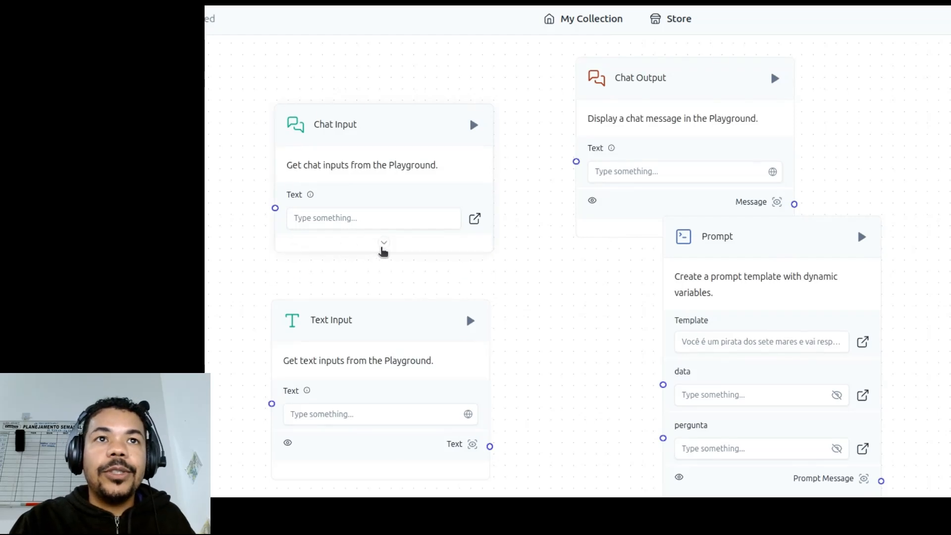
Step: Move Chat Input slightly up and left, then expand its hidden Message output and connect it to the Prompt's pergunta input
drag(395, 134, 381, 94)
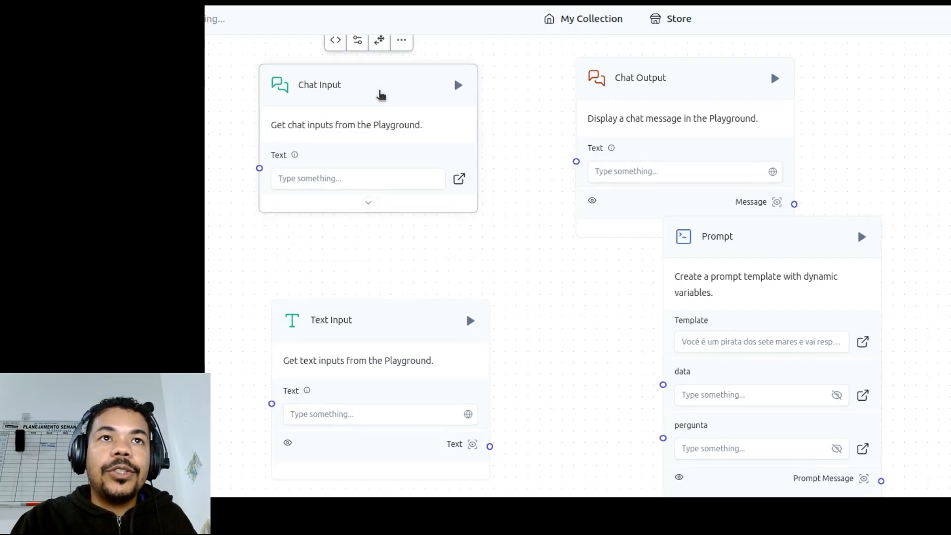
click(368, 204)
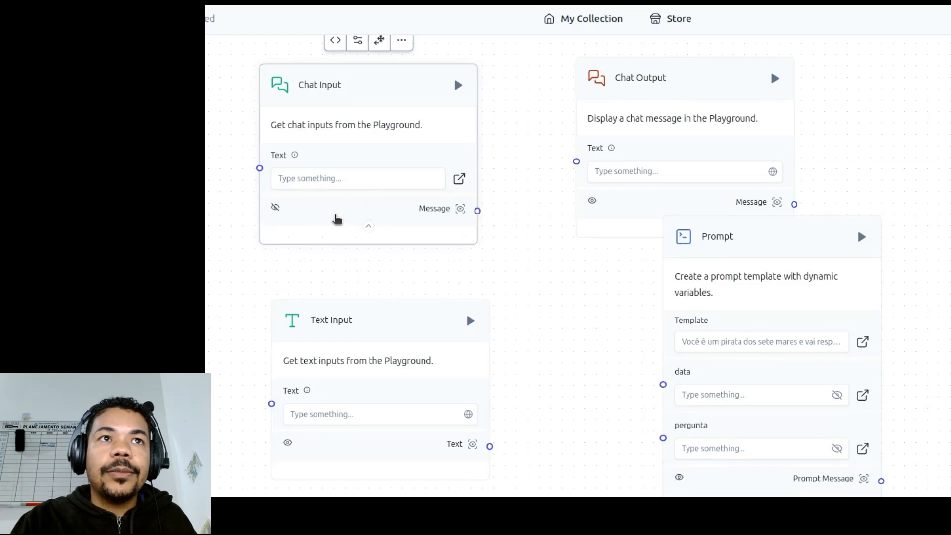
click(275, 210)
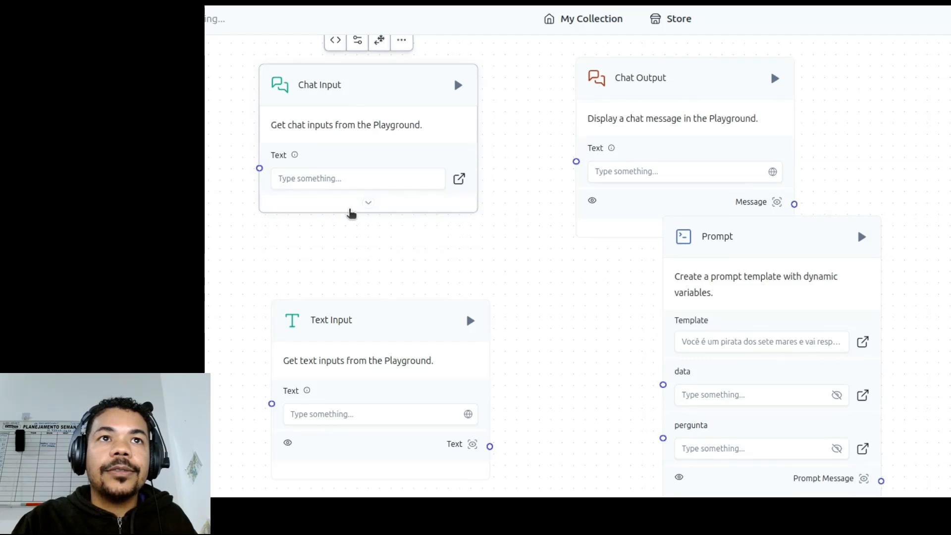
click(367, 205)
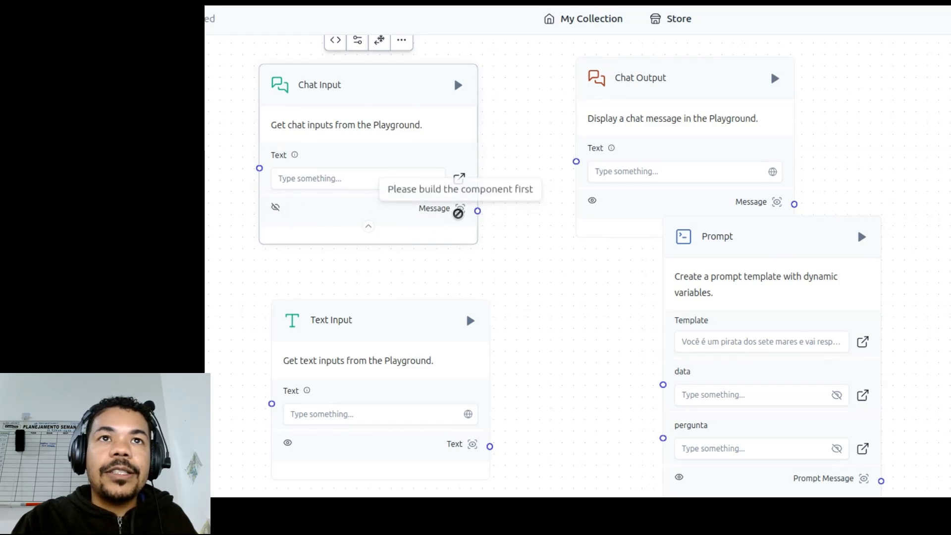
drag(478, 211, 663, 438)
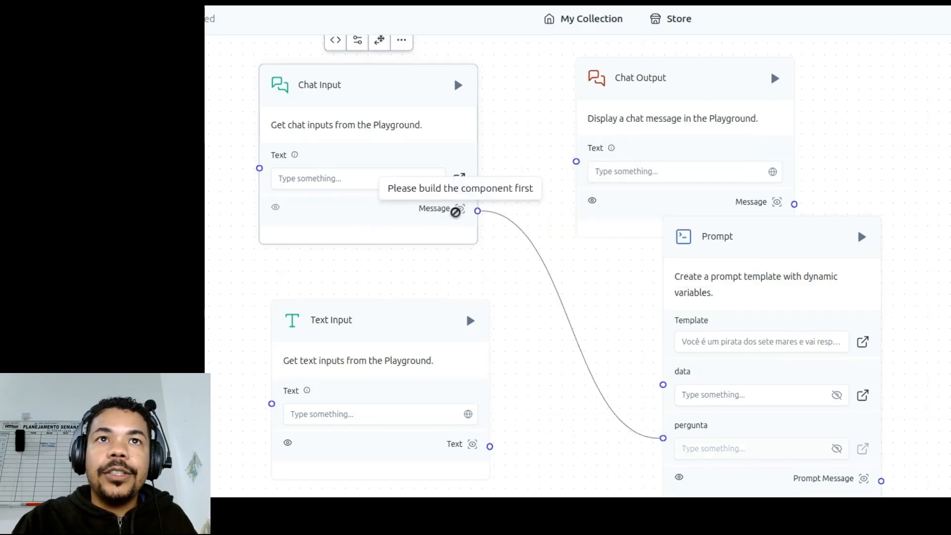
Step: Run Chat Input on its own and inspect its Message output and logs
click(458, 86)
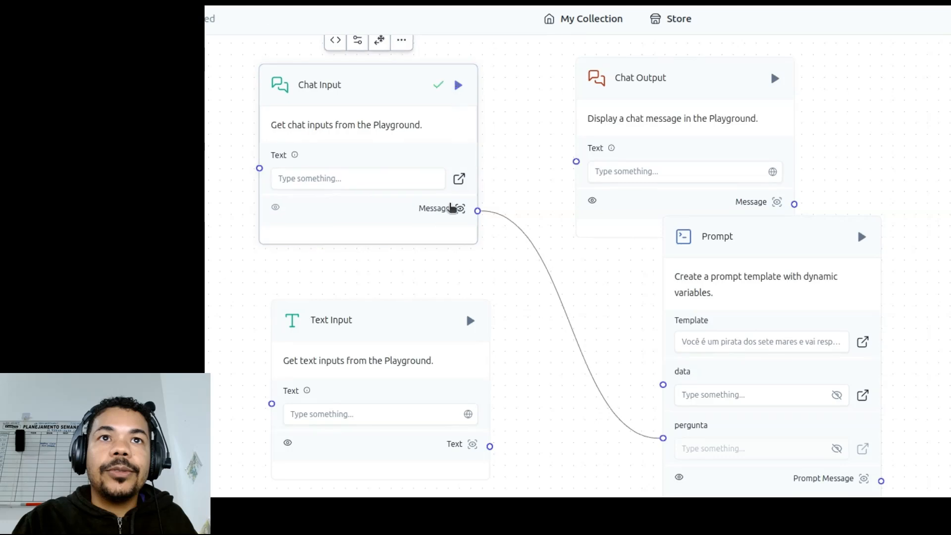
click(460, 209)
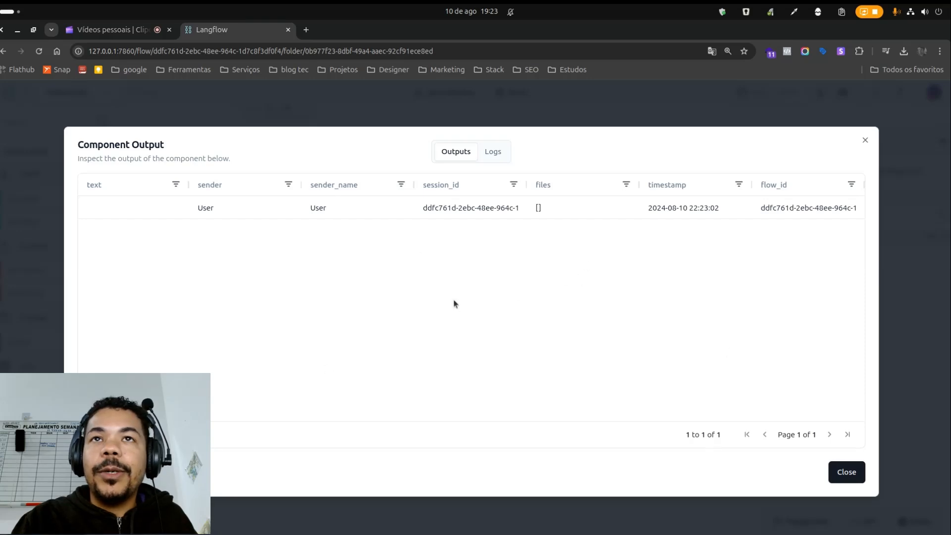
click(493, 152)
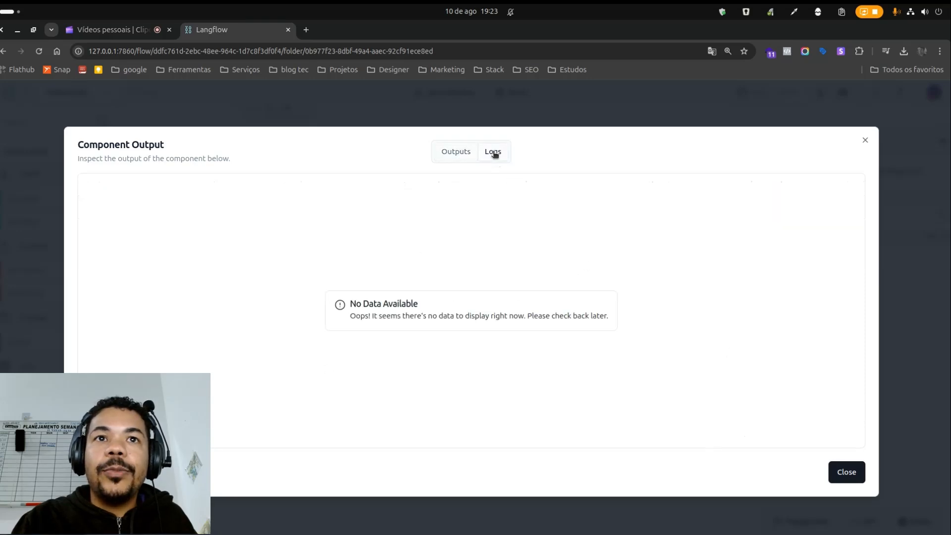
click(458, 154)
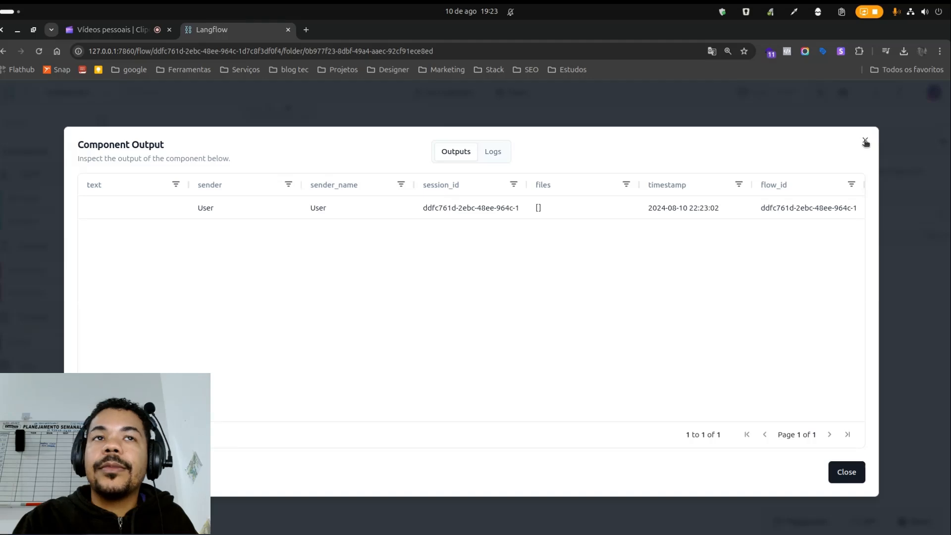
click(865, 142)
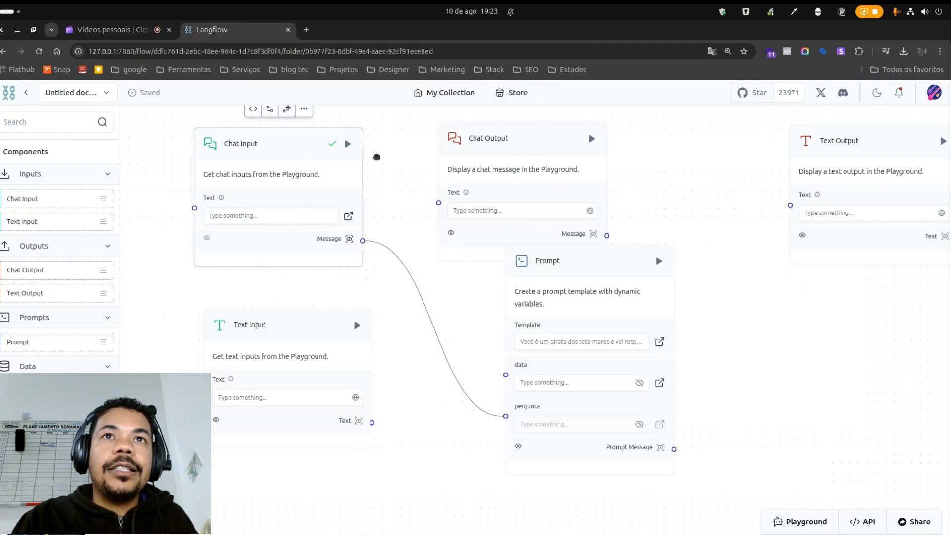
Step: Review Chat Input's Python code from its imports to the message_response method, leaving it unedited
scroll(372, 153, up, 3)
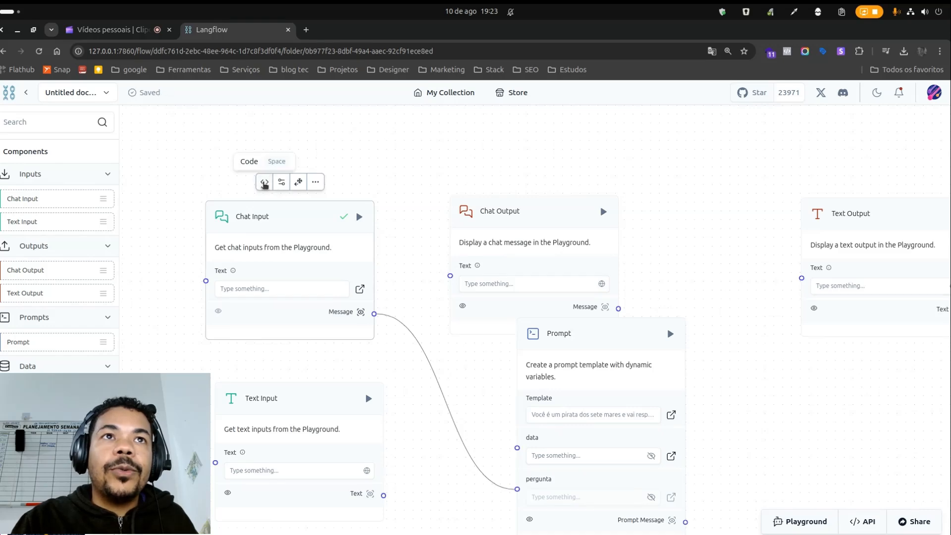
click(264, 182)
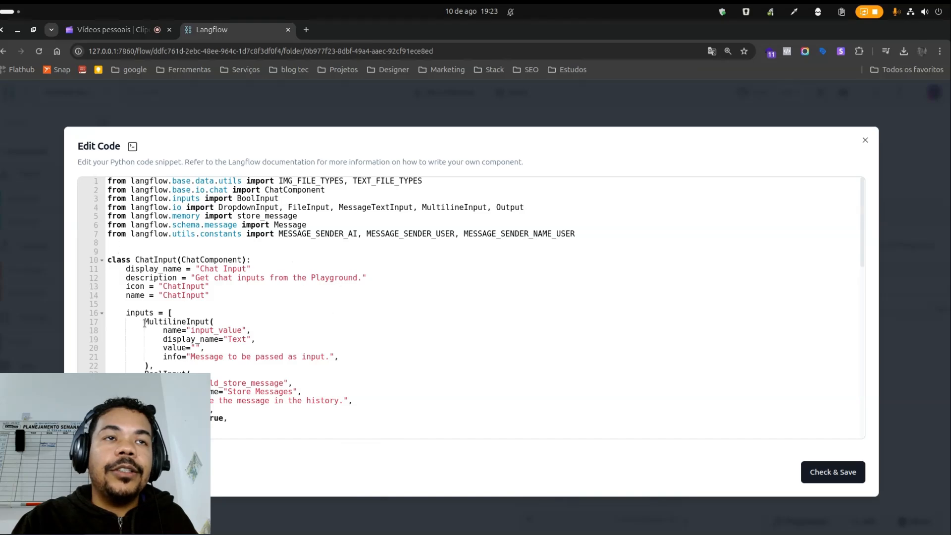
scroll(145, 322, down, 10)
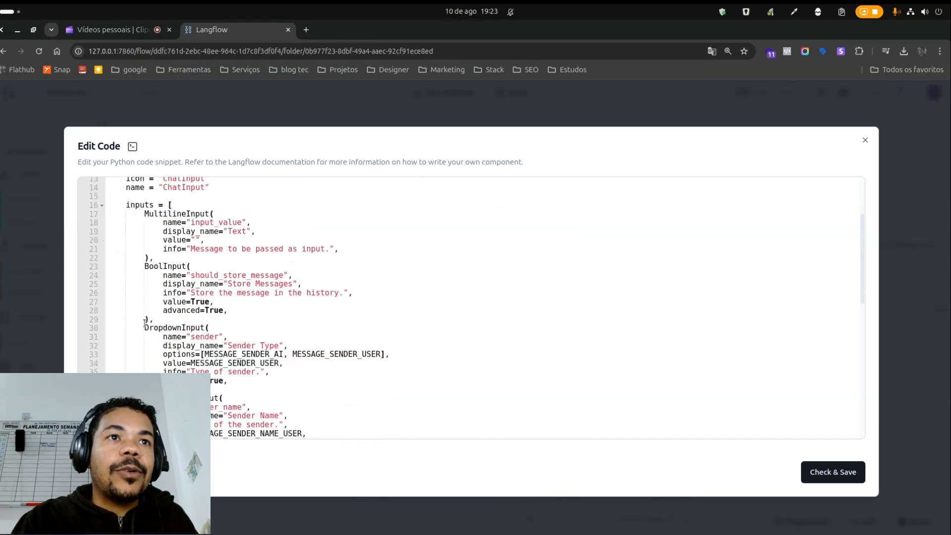
scroll(144, 322, down, 1)
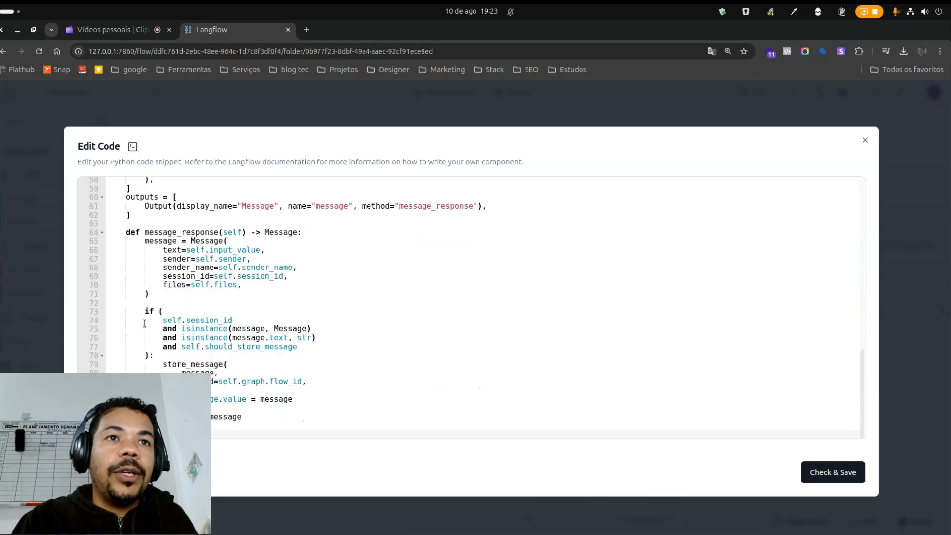
scroll(326, 278, up, 12)
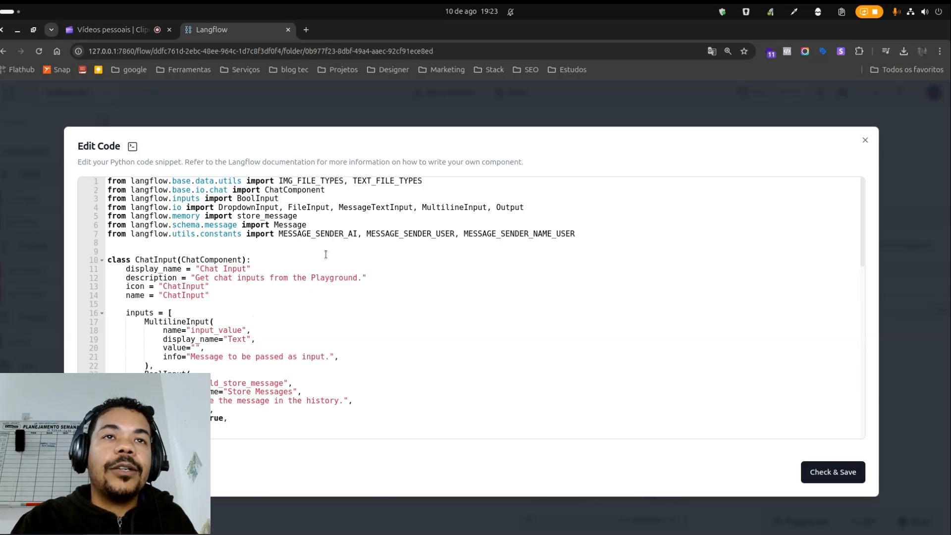
click(864, 144)
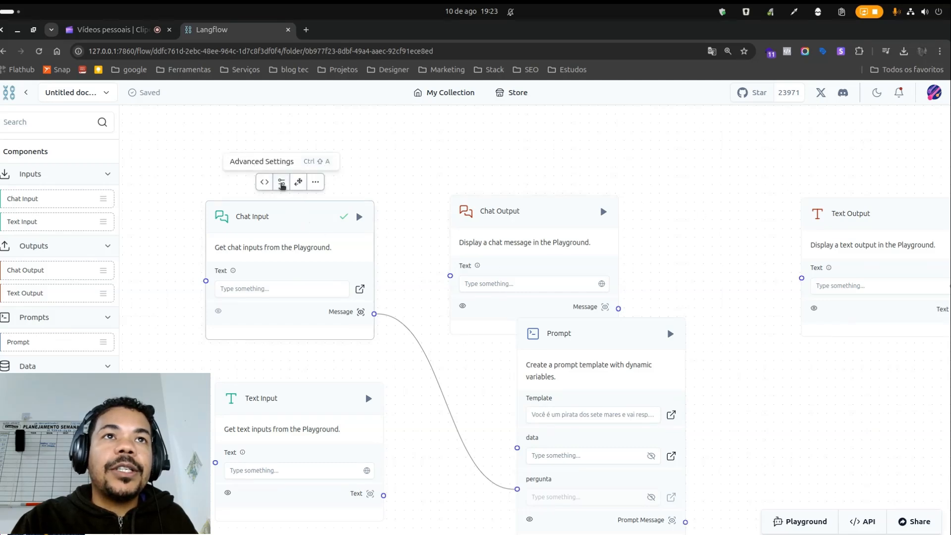
Step: Review Chat Input's advanced settings and make its Files field visible on the component
click(281, 182)
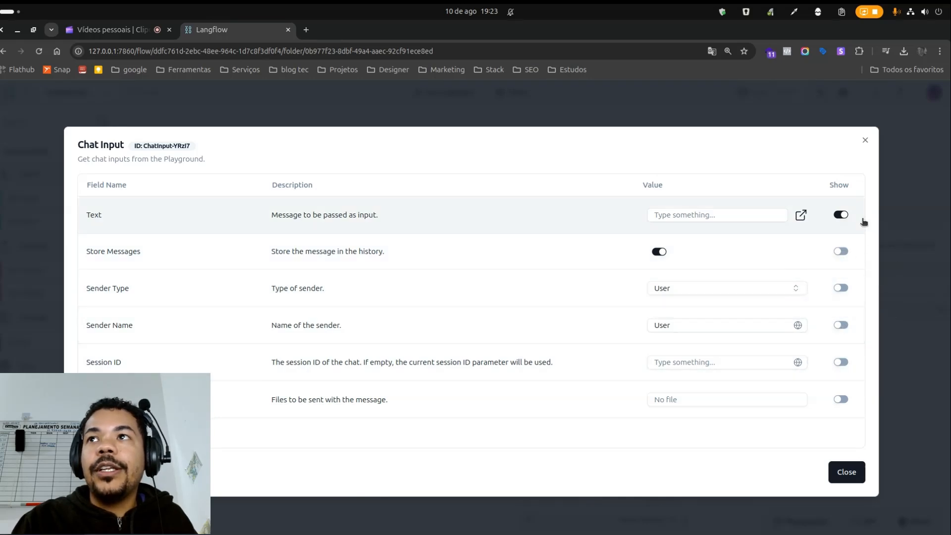
click(865, 141)
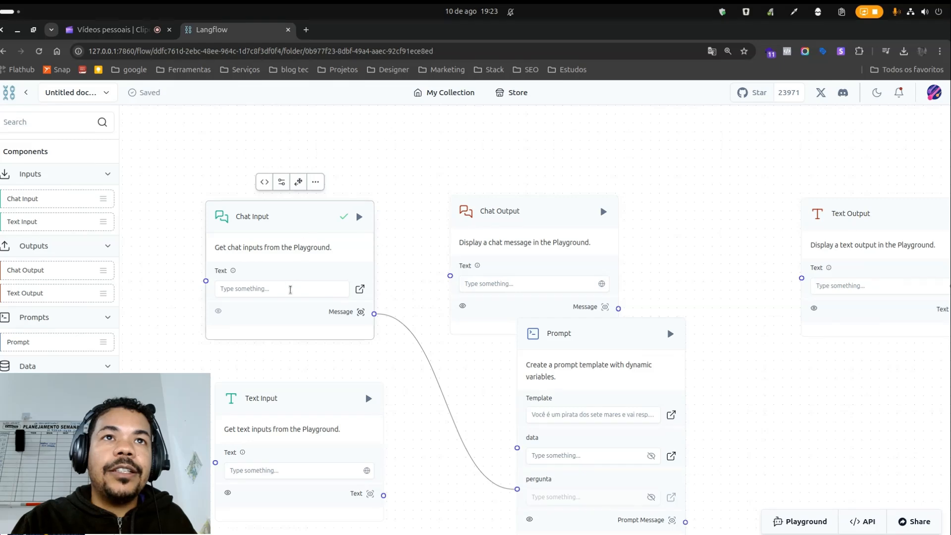
click(281, 182)
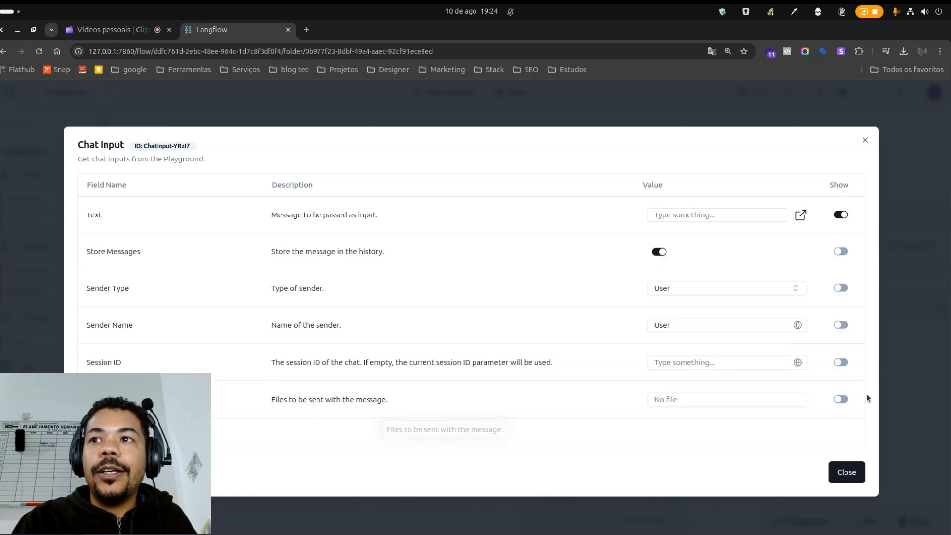
click(839, 400)
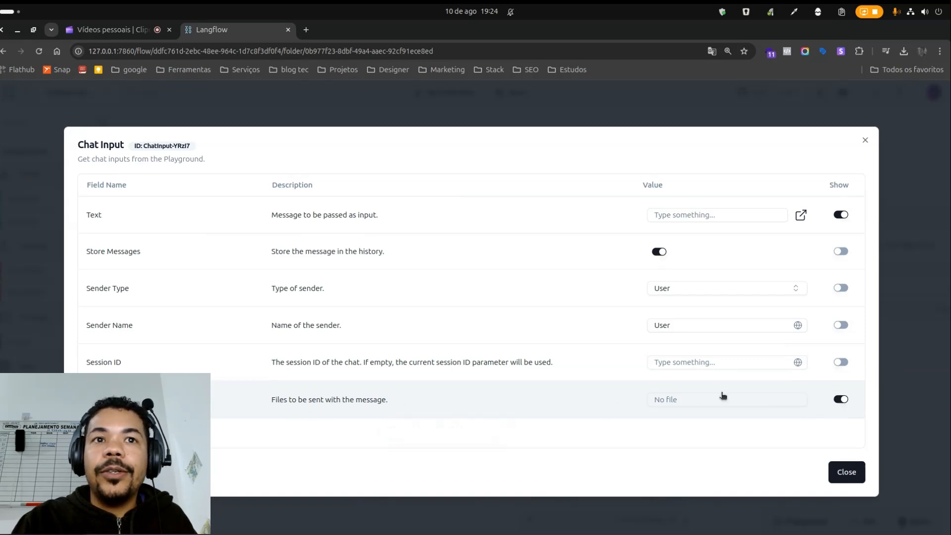
click(848, 474)
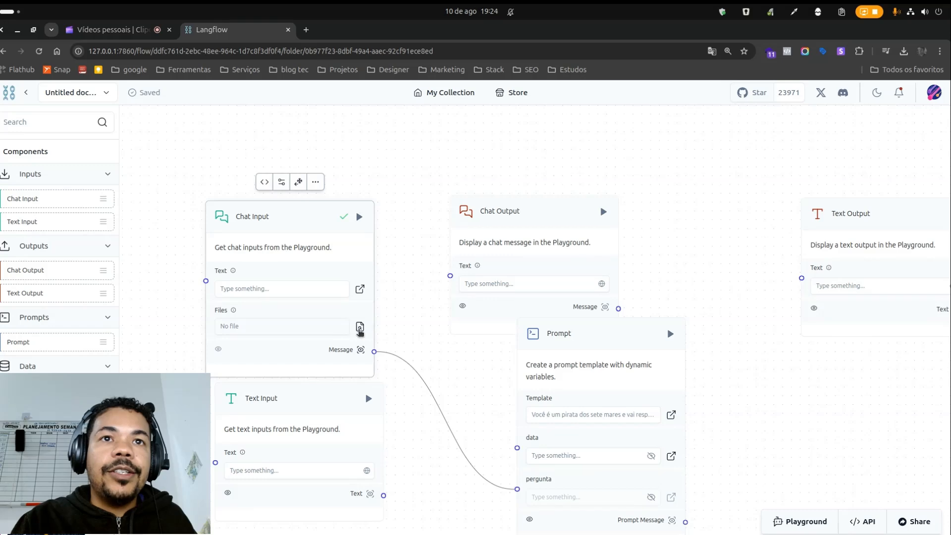
Step: Hide both the Text and Files fields on Chat Input in its advanced settings
click(315, 182)
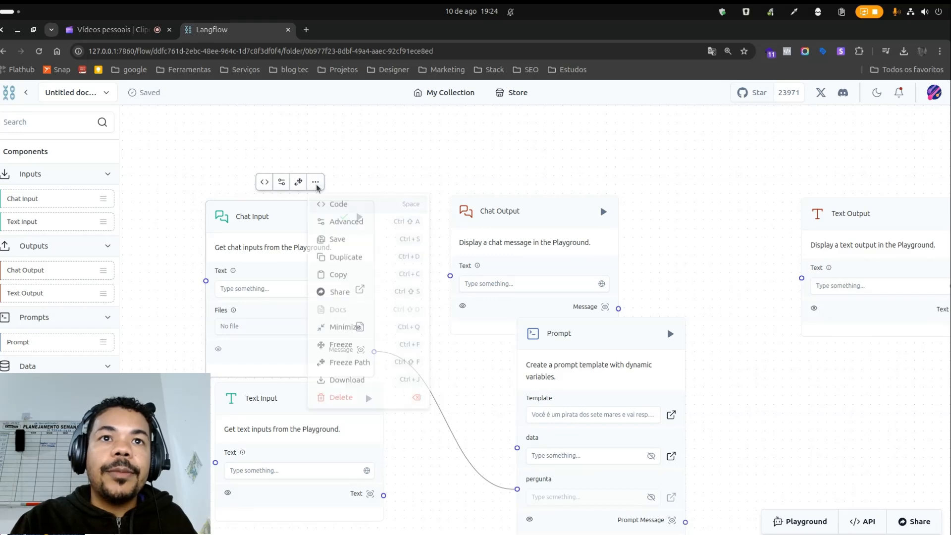
click(281, 183)
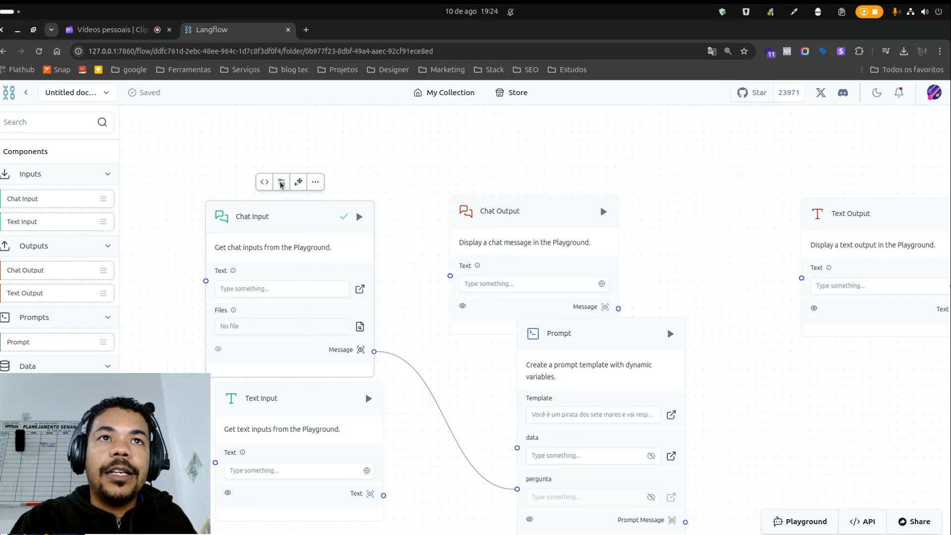
click(281, 183)
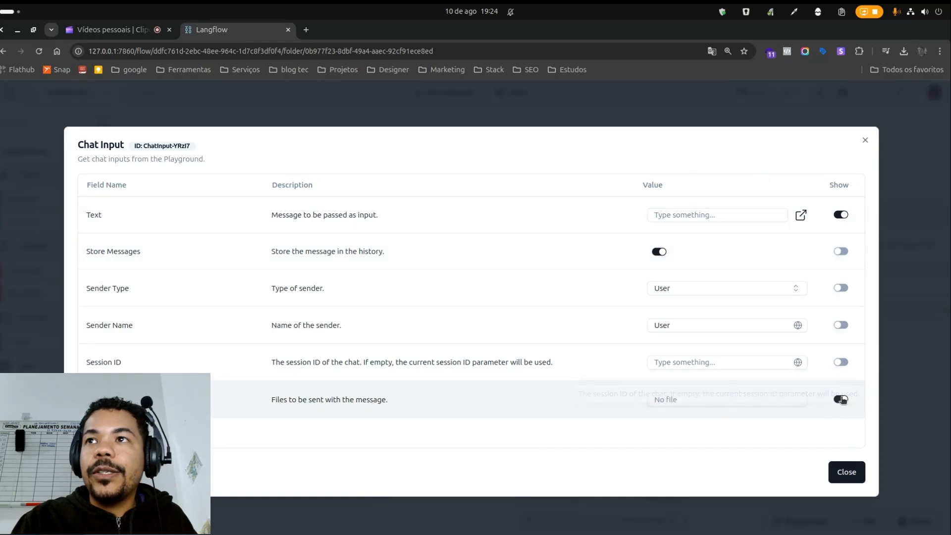
click(842, 216)
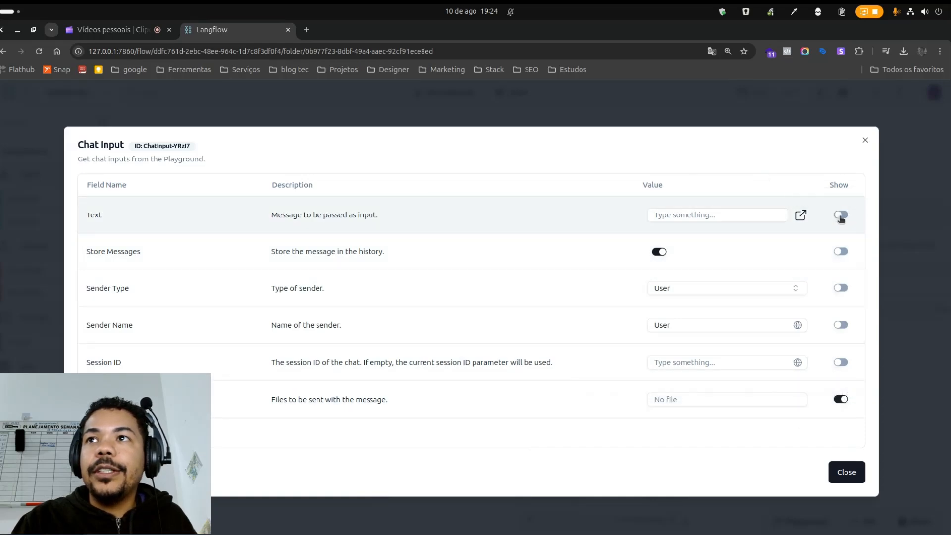
click(841, 400)
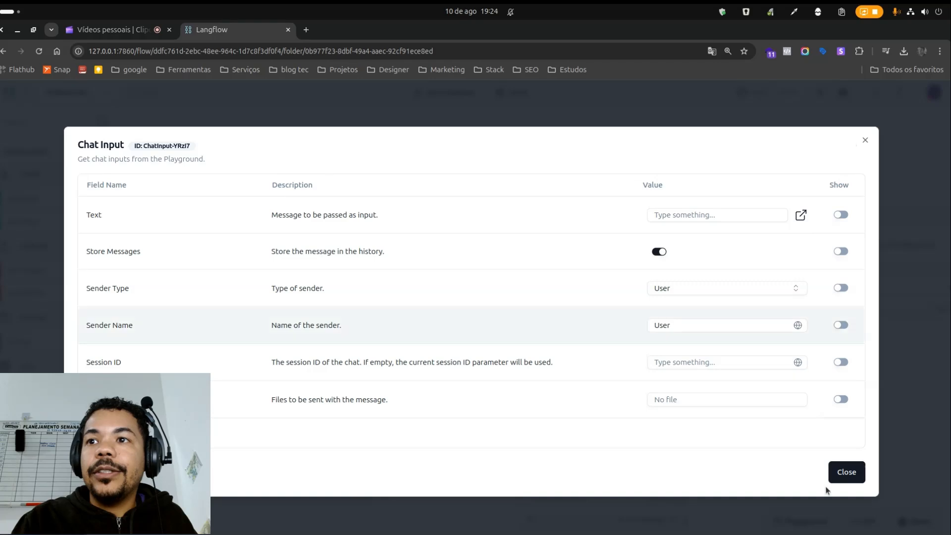
click(846, 472)
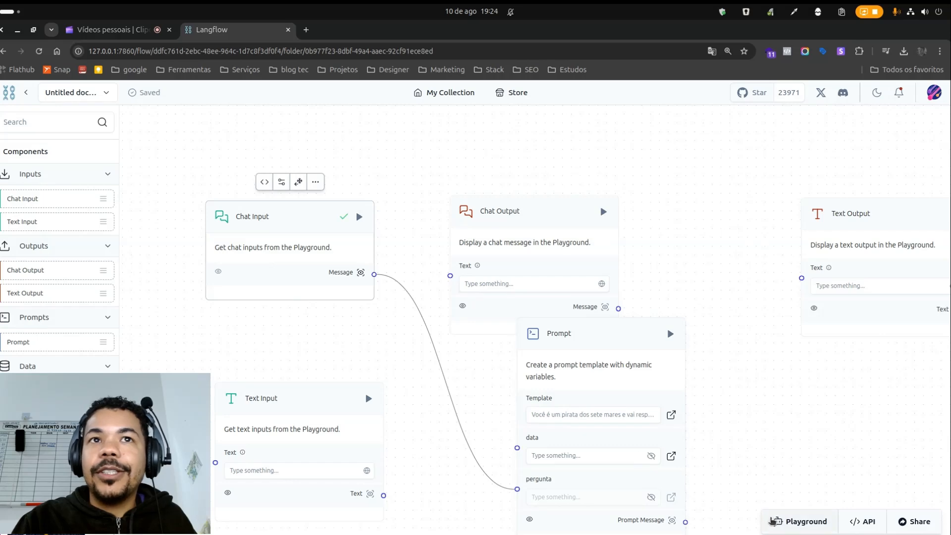
Step: Check the chat area and message entry of the flow in the Playground
click(792, 521)
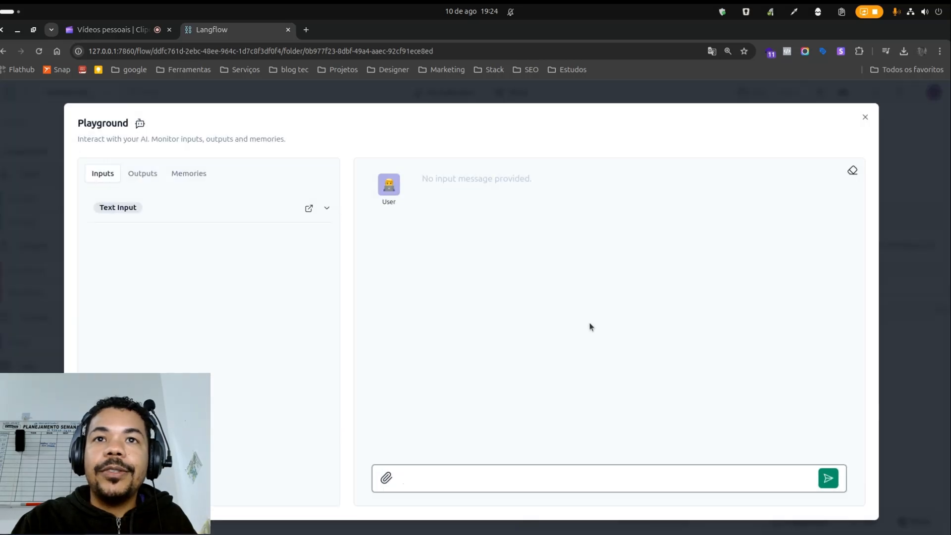
click(865, 119)
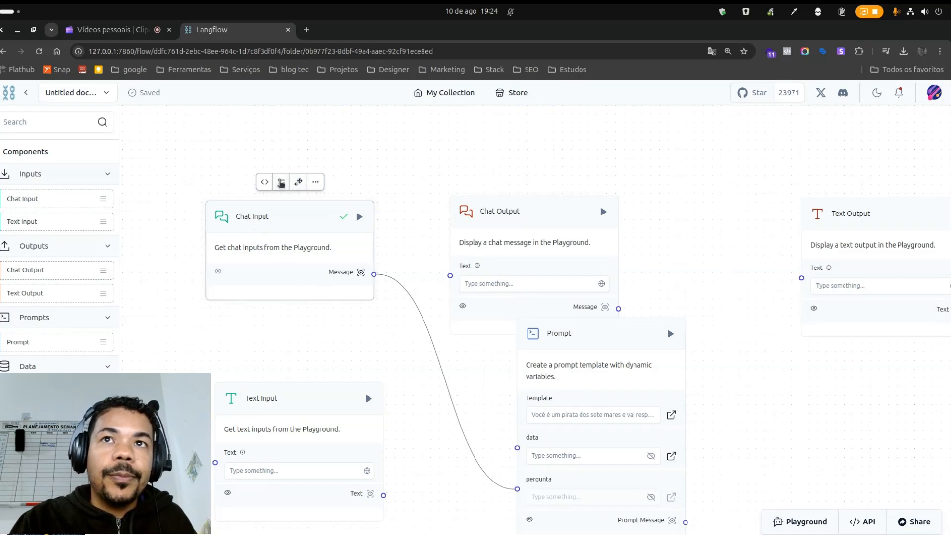
Step: Make the Text and Files fields visible on Chat Input through its advanced settings
click(281, 184)
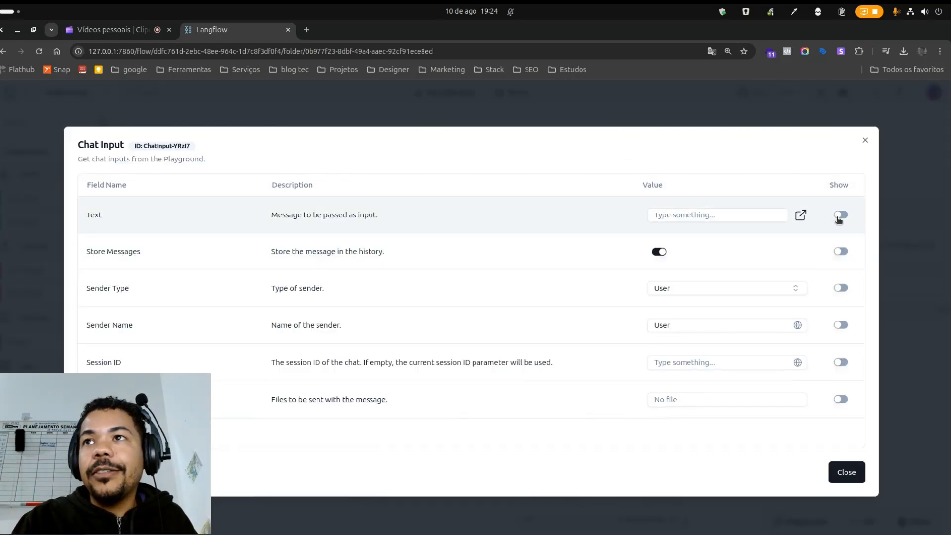
click(839, 216)
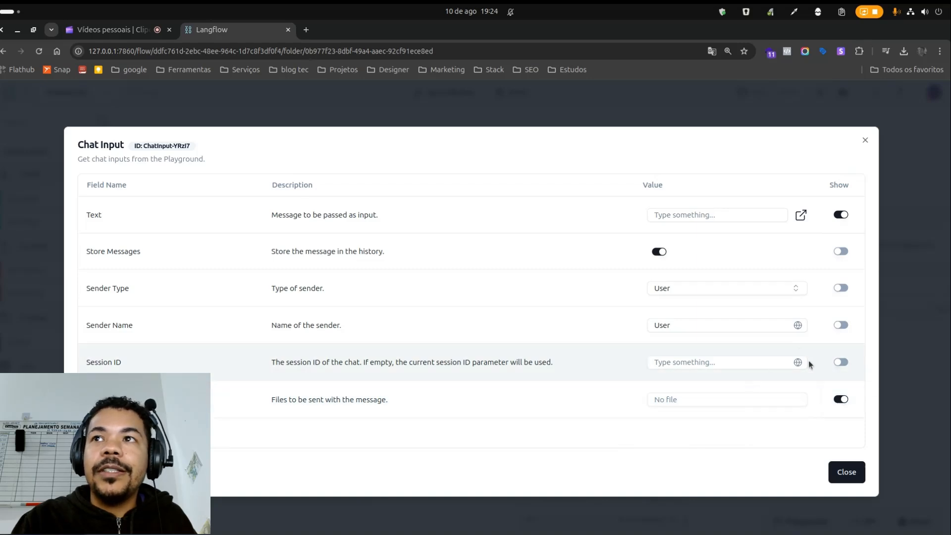
click(864, 142)
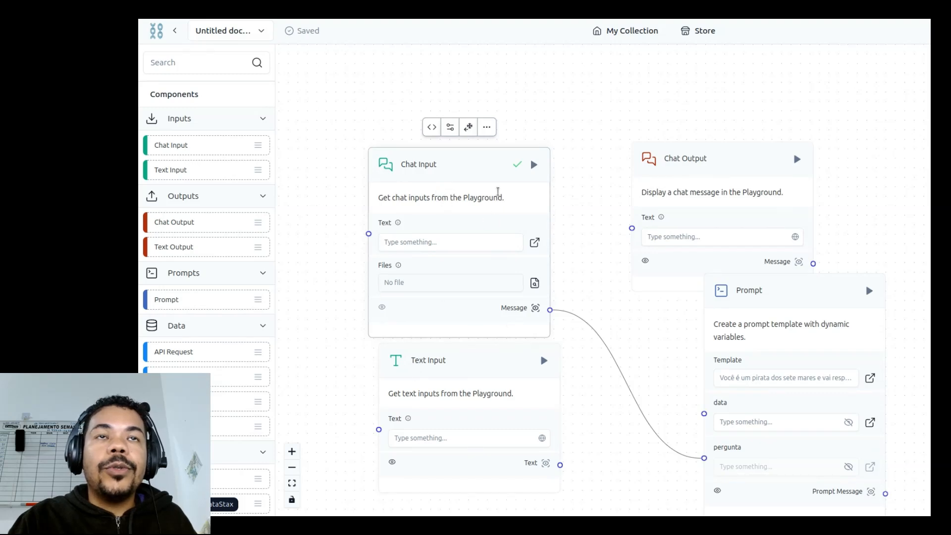
Step: Run the Chat Input component, and freeze and unfreeze its path
click(535, 167)
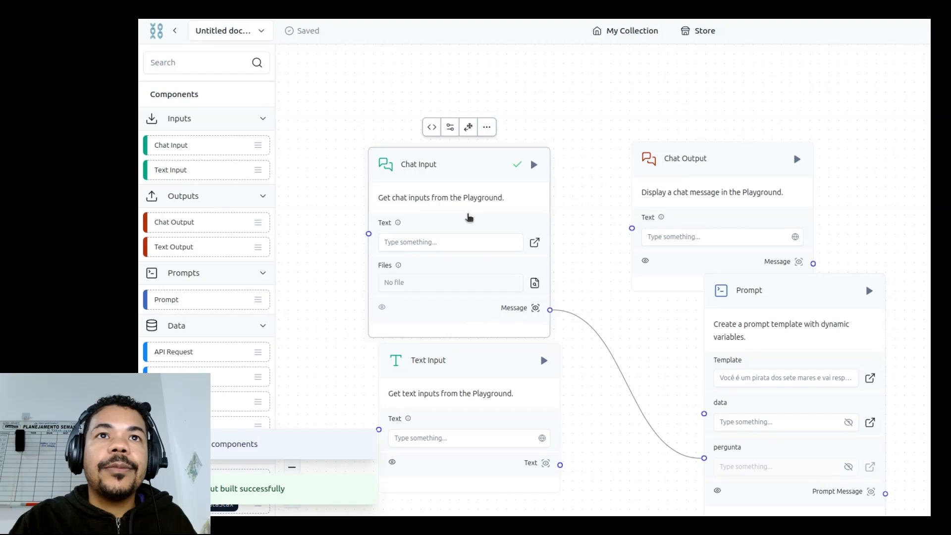
click(532, 164)
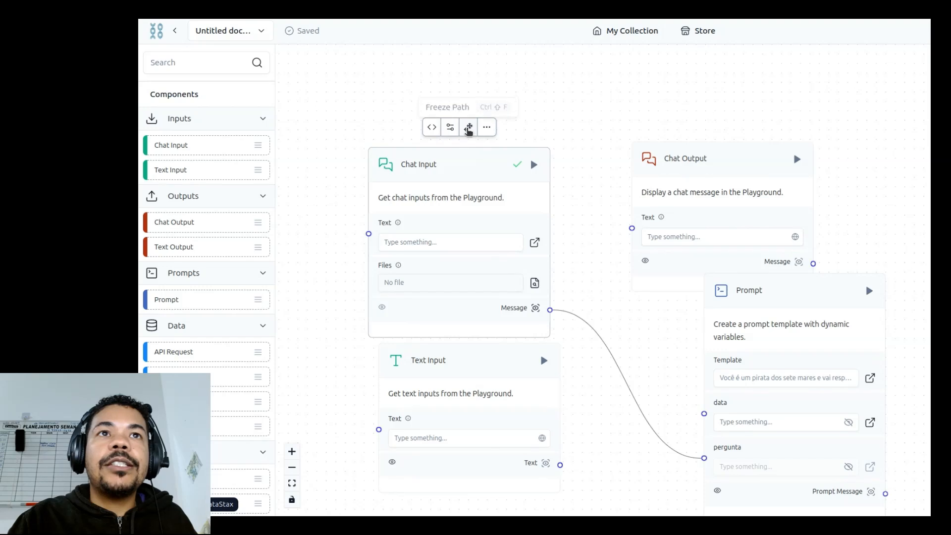
click(468, 129)
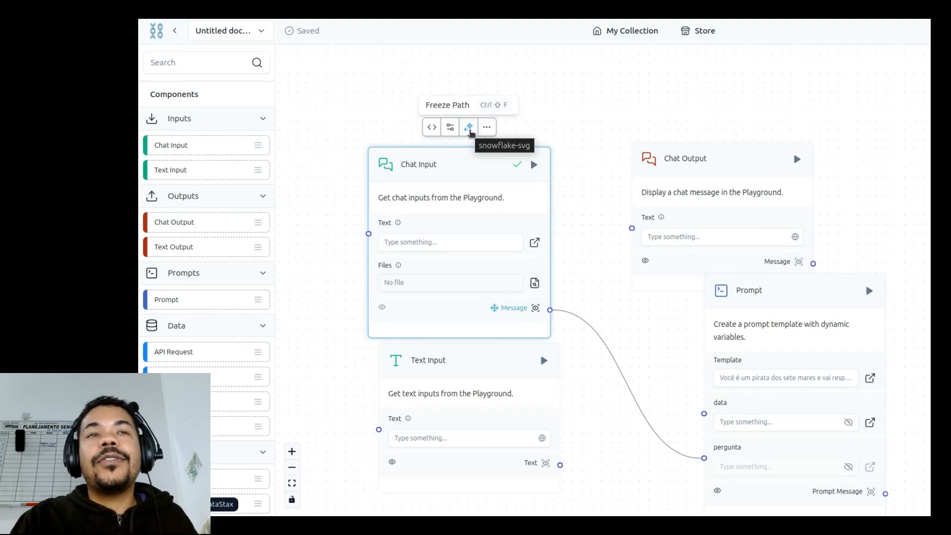
click(469, 128)
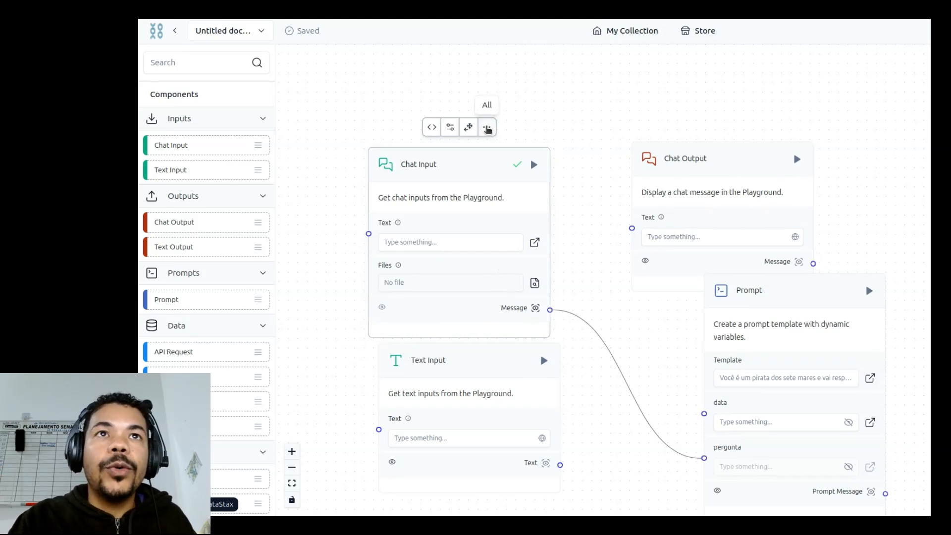
Step: Minimize Chat Input to its compact form and move it slightly lower on the canvas
click(487, 128)
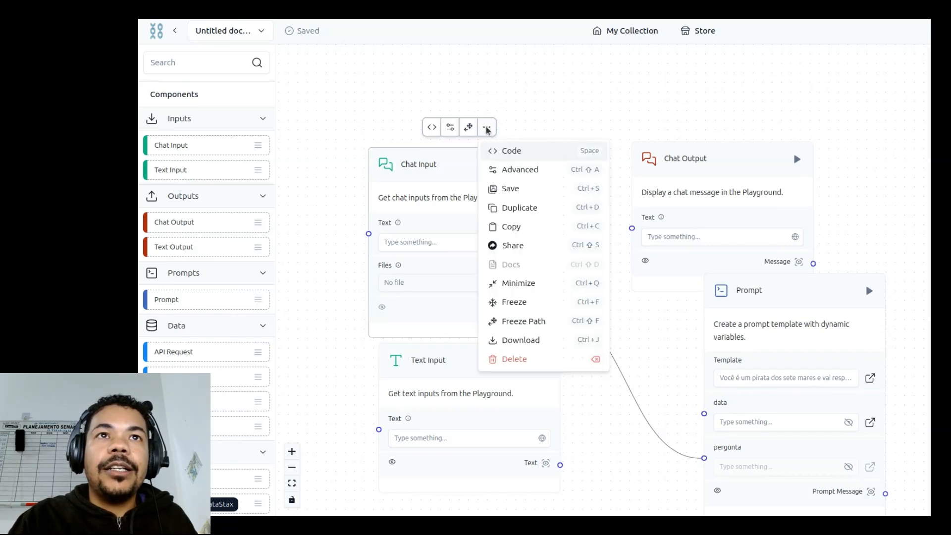
click(486, 129)
click(487, 129)
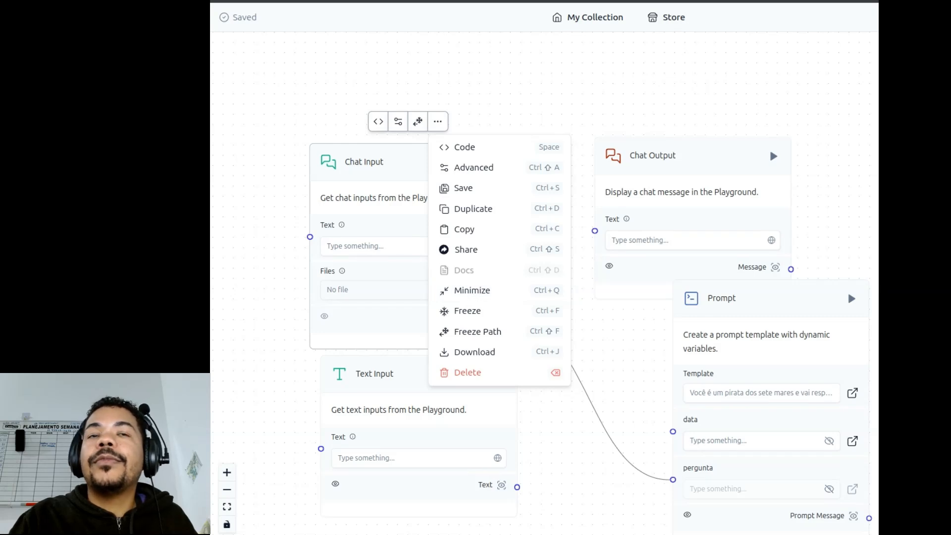
click(473, 293)
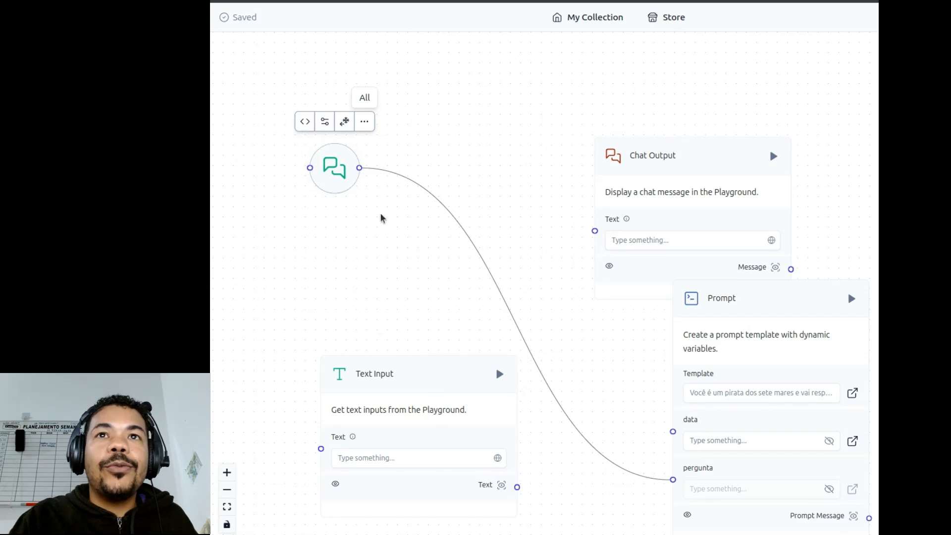
drag(334, 173, 344, 227)
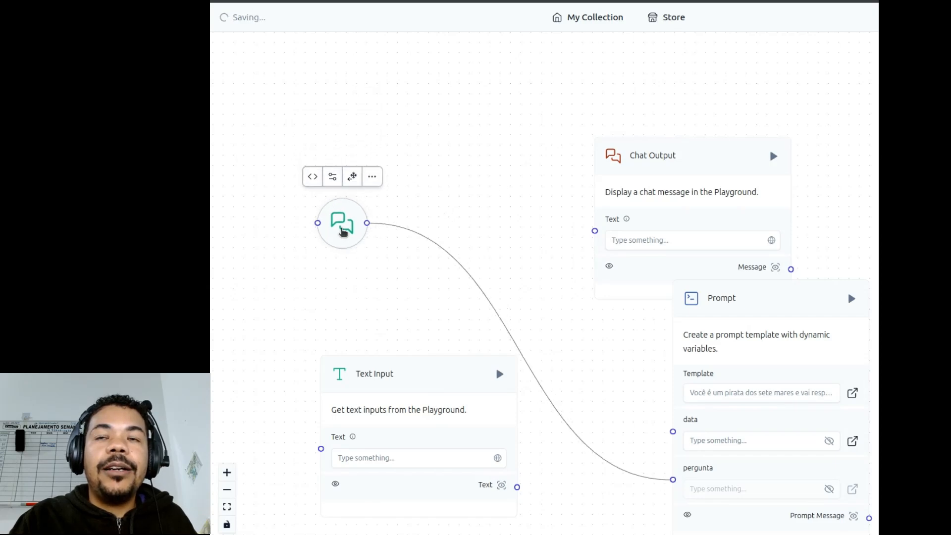
Step: Expand Chat Input to its full form and move it up, clear of Text Input
scroll(569, 182, down, 2)
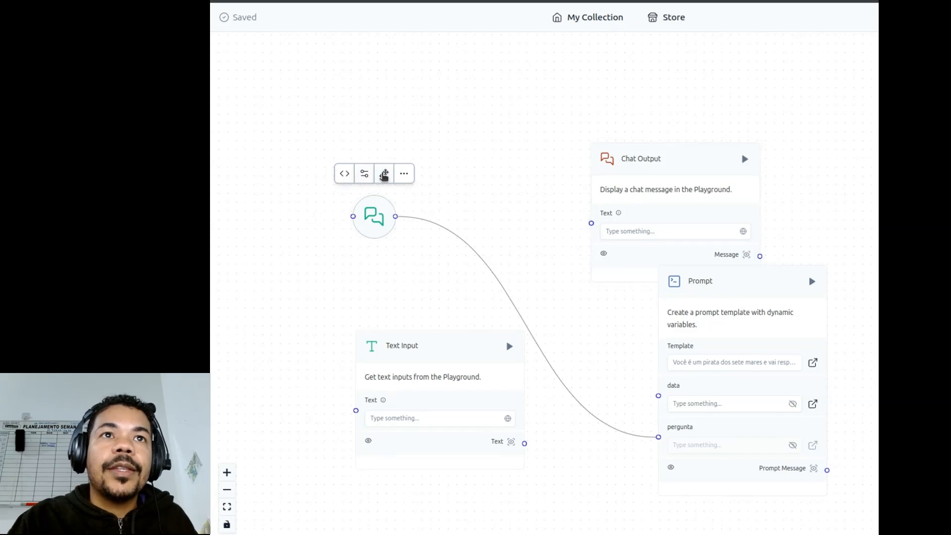
click(404, 176)
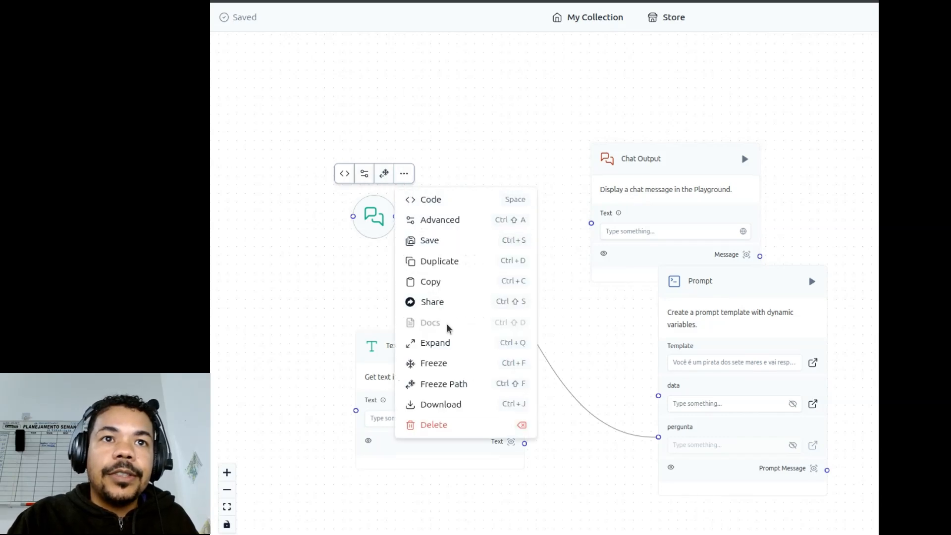
click(448, 344)
drag(461, 205, 437, 102)
Step: Check the file-saving dialog for downloading Chat Input as JSON, and review the component's remaining options
click(443, 72)
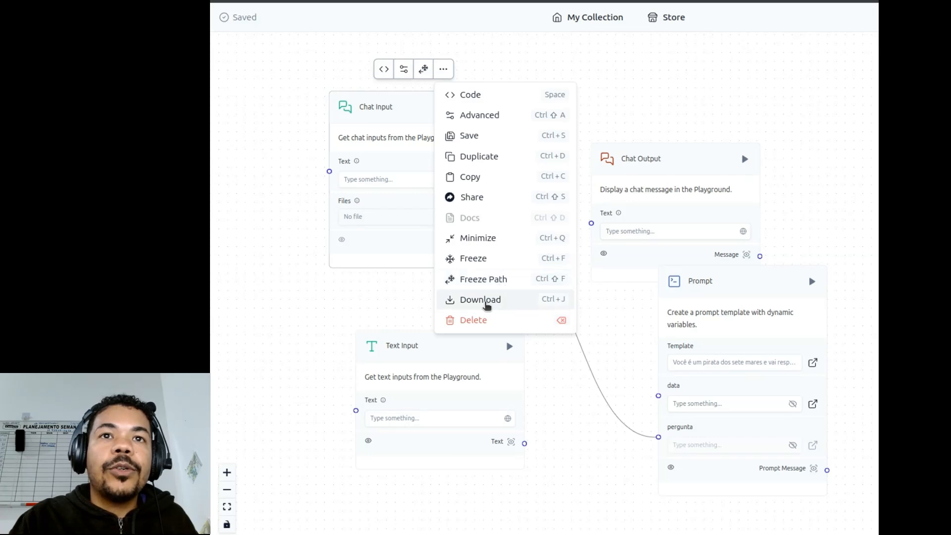
click(486, 304)
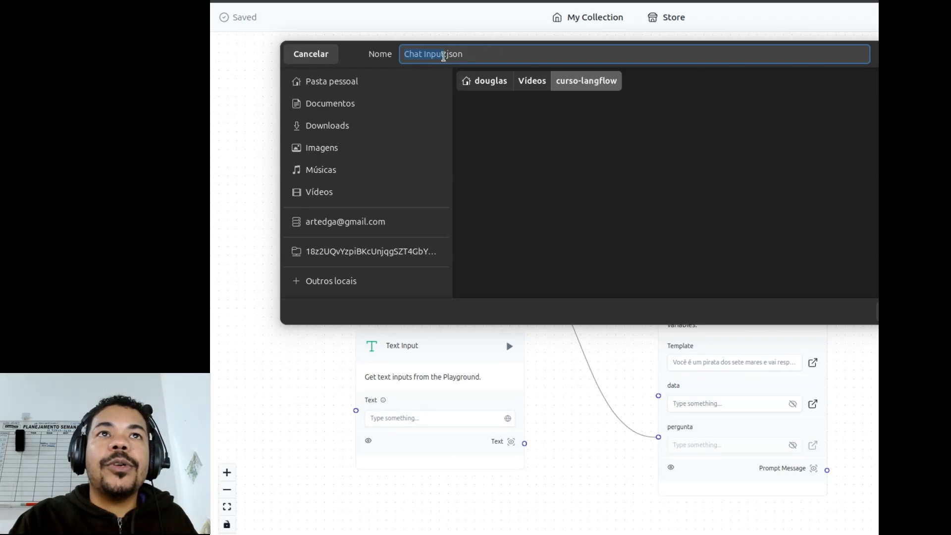
click(325, 58)
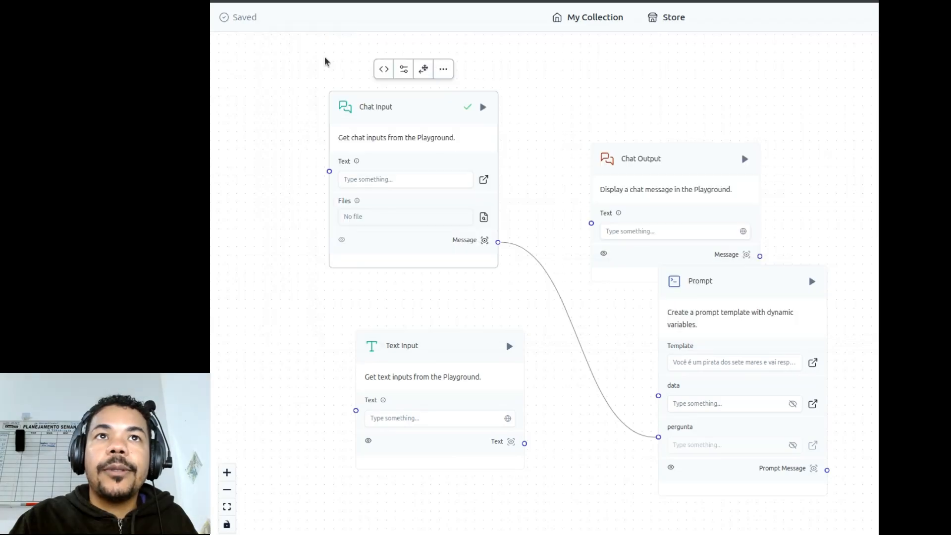
click(443, 69)
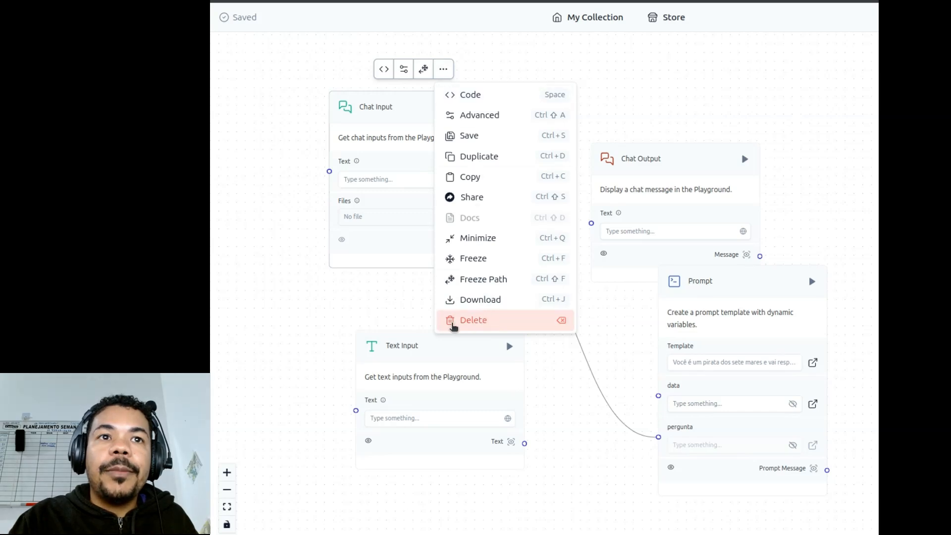
click(374, 301)
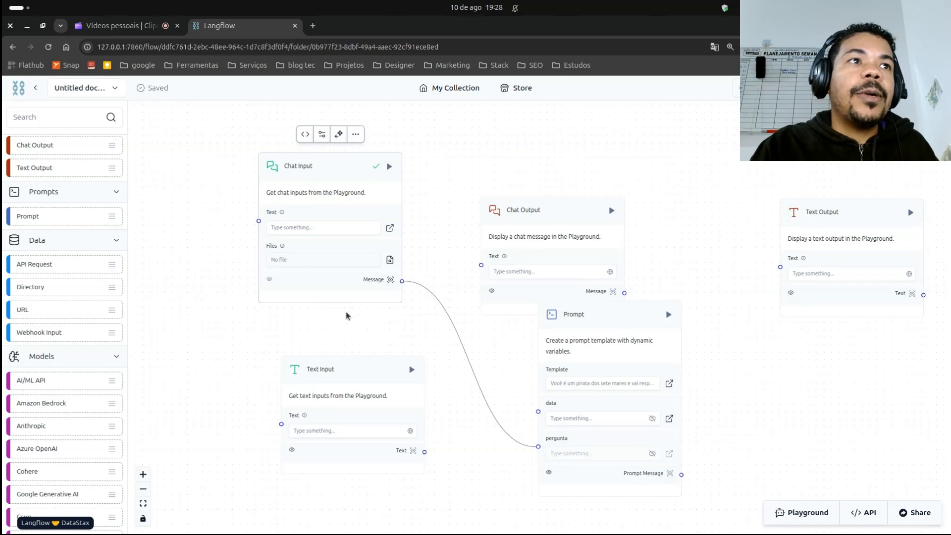
Step: Collapse the Inputs and Outputs categories in the component list
key(ctrl+plus)
key(ctrl+plus)
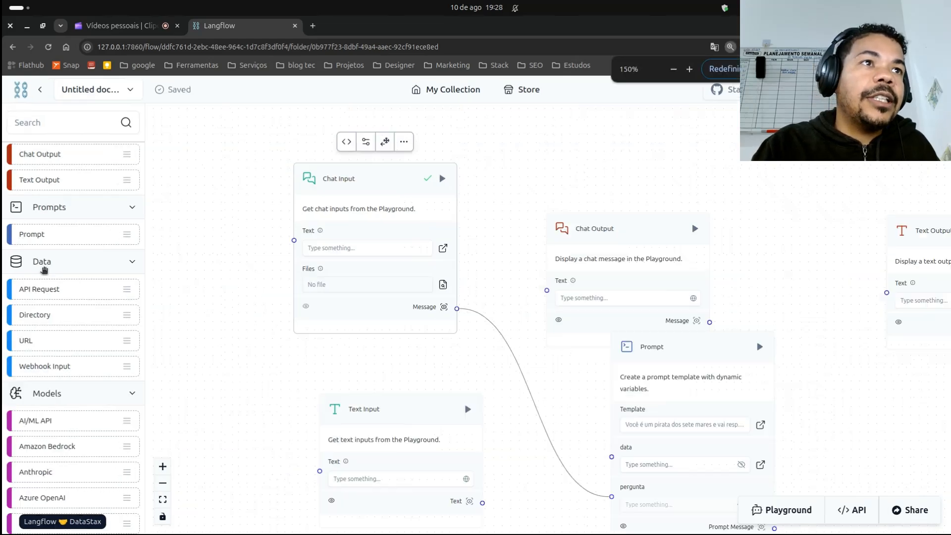
scroll(52, 275, up, 3)
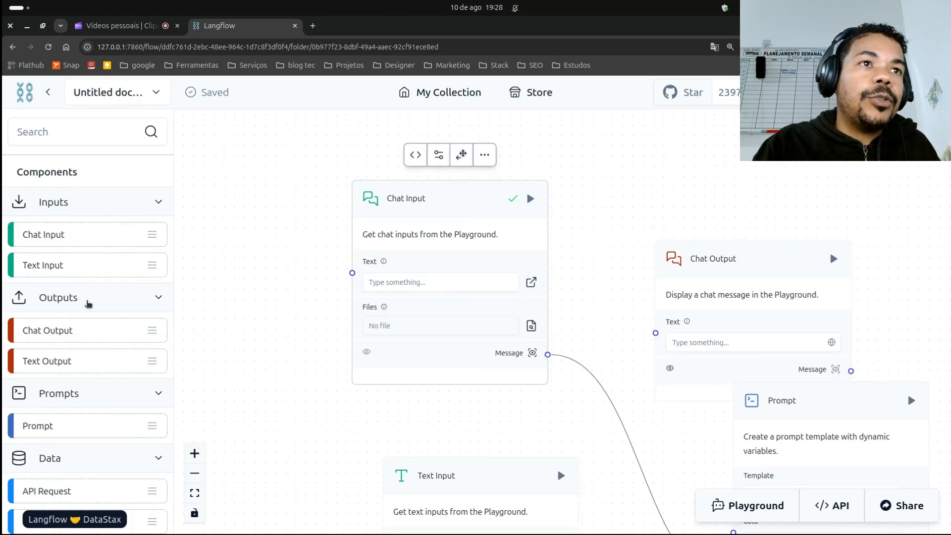
click(136, 202)
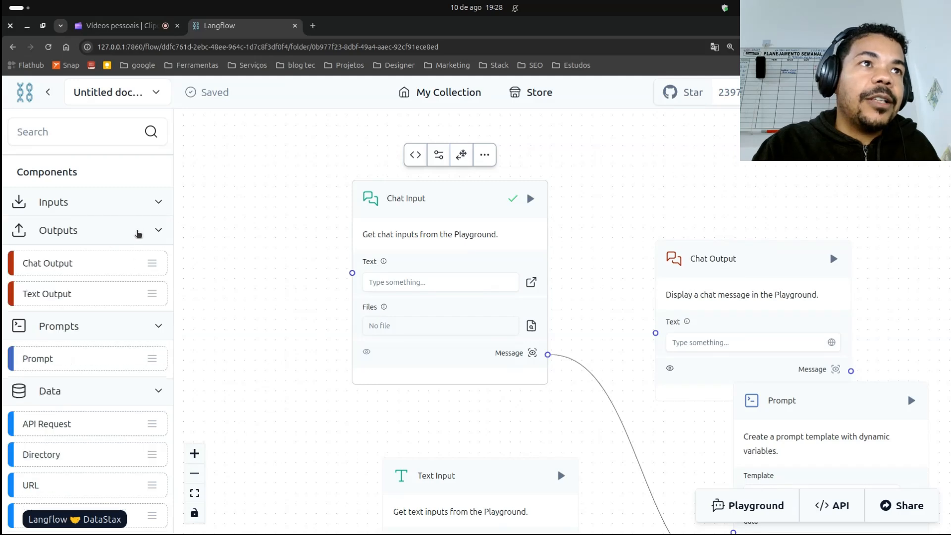
click(138, 233)
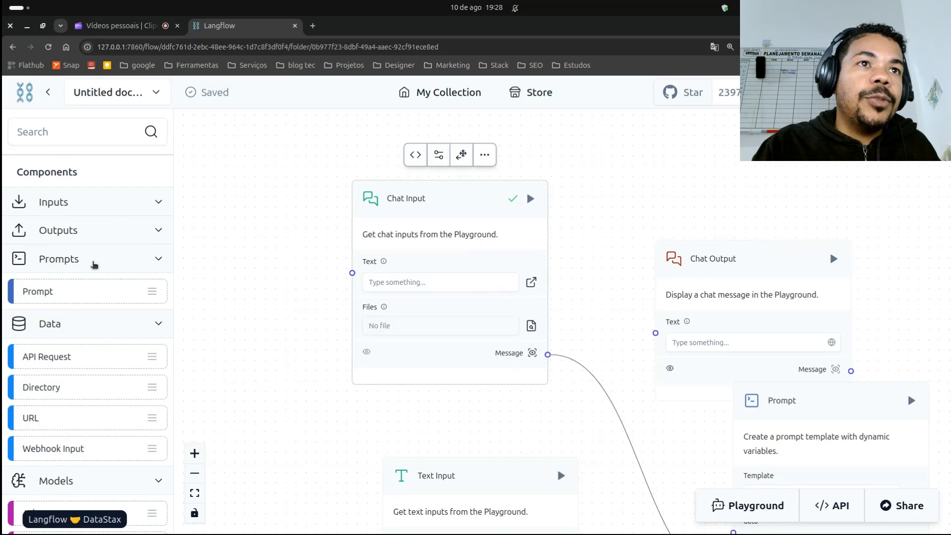
Step: Delete Chat Input from the flow and place a new Prompt component in the cleared area
click(485, 155)
click(512, 436)
drag(74, 295, 272, 223)
drag(359, 203, 349, 164)
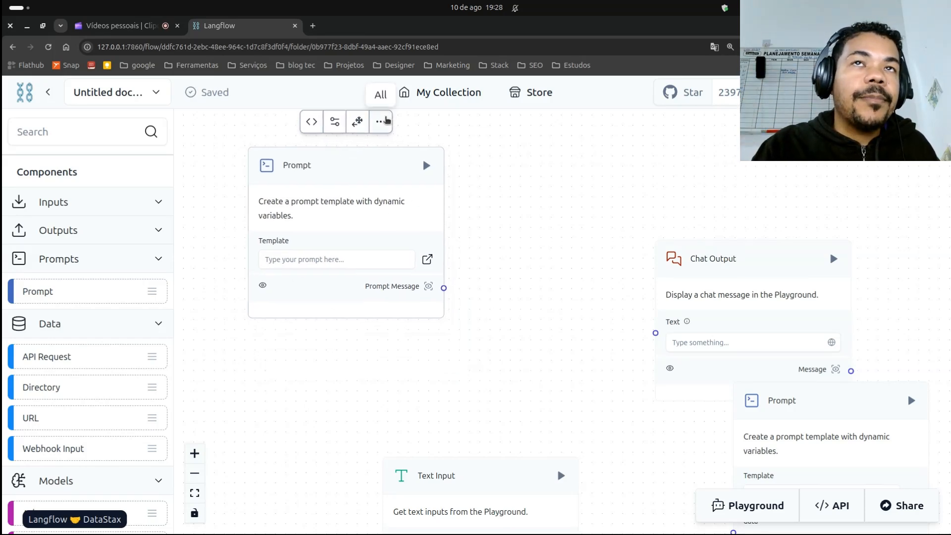
Step: Replace the new empty Prompt with an API Request component from the Data category
scroll(121, 312, down, 3)
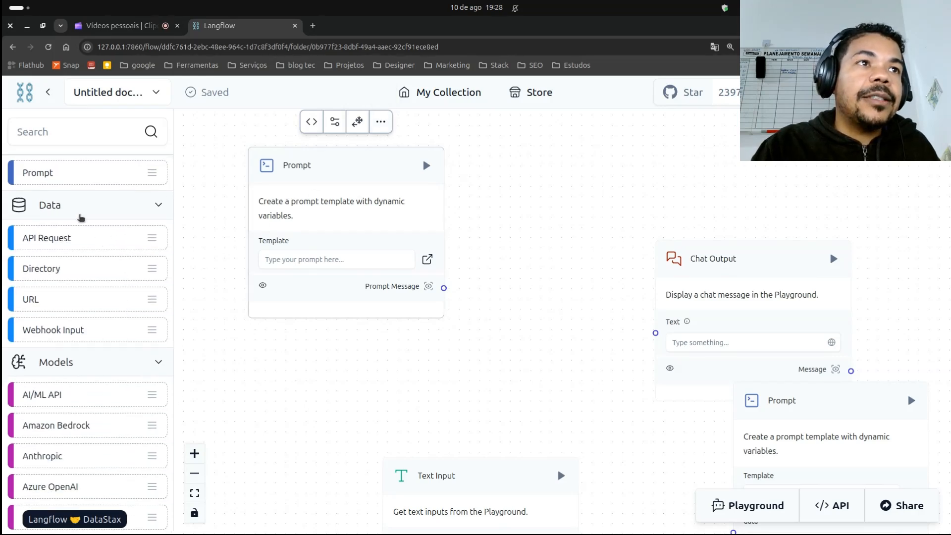
click(380, 122)
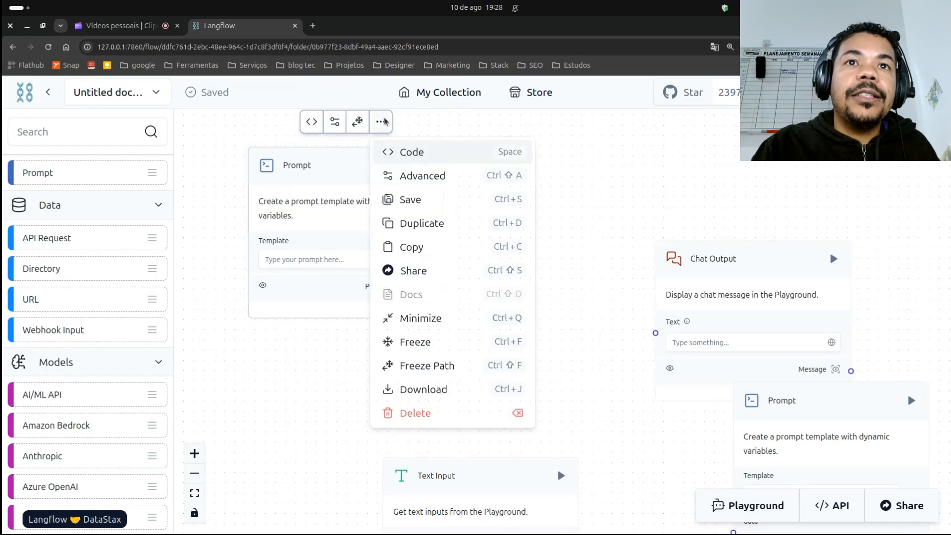
click(416, 413)
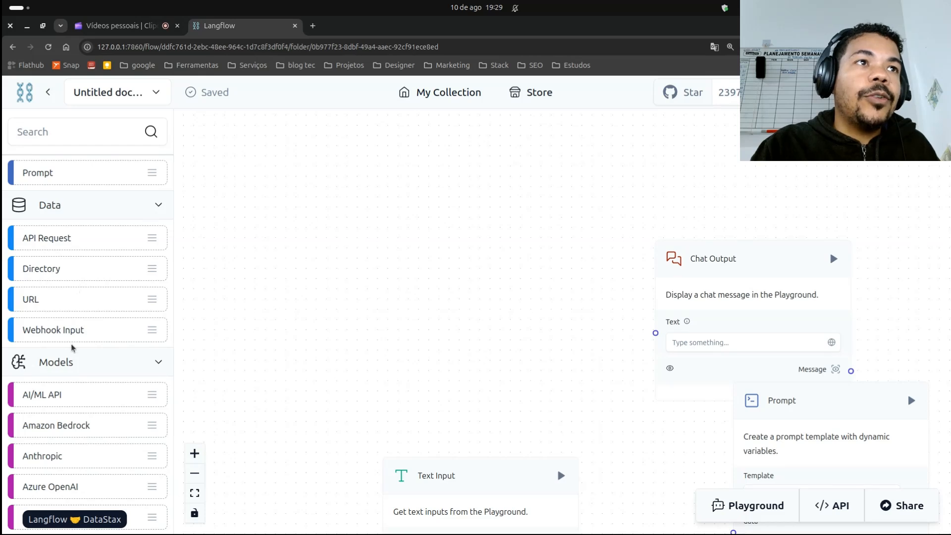
drag(35, 238, 288, 195)
drag(389, 198, 382, 145)
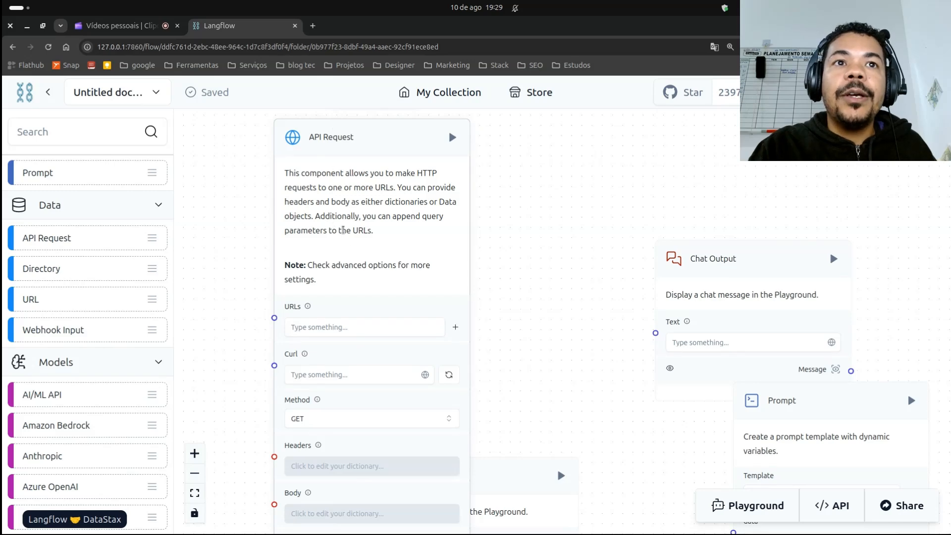
Step: Examine API Request's description and its URLs, Curl and Method fields, leaving the URL empty
scroll(358, 242, down, 1)
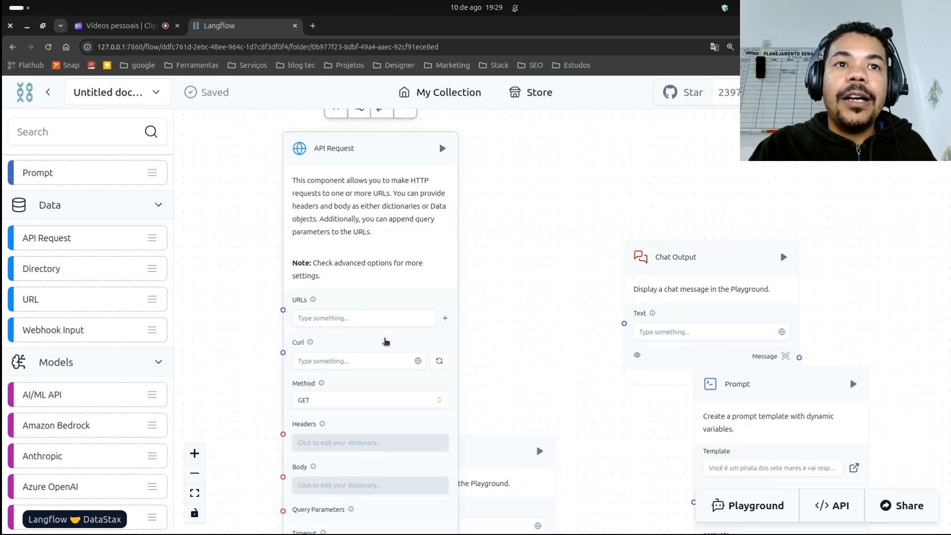
scroll(381, 299, up, 1)
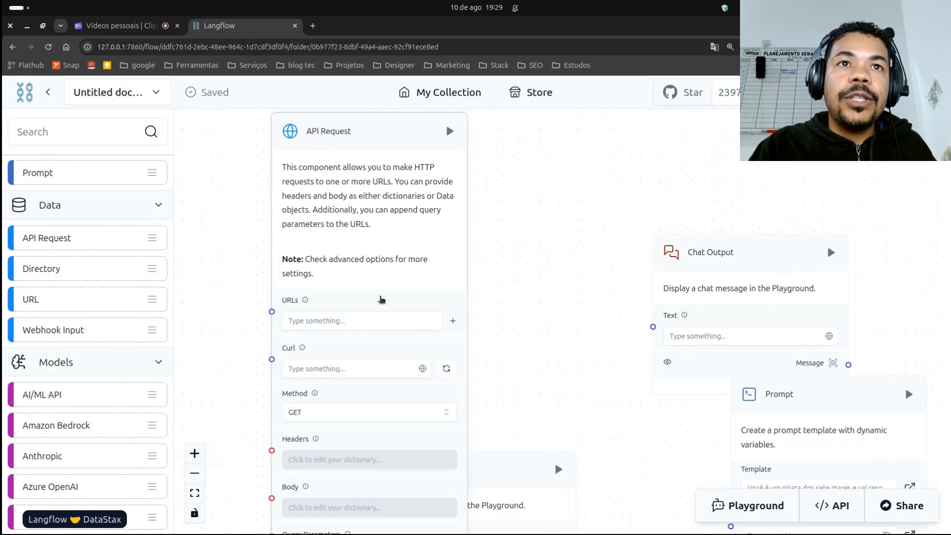
click(301, 320)
scroll(378, 347, down, 1)
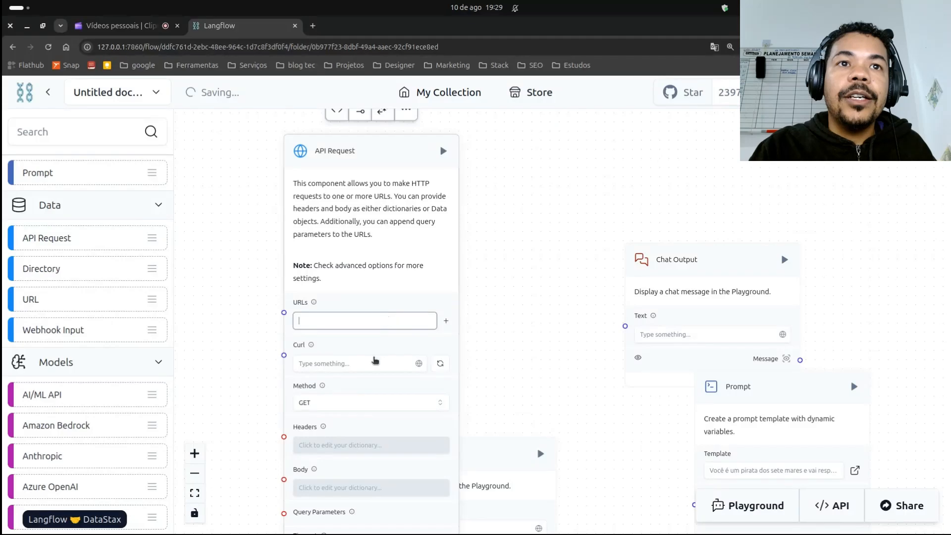
scroll(350, 371, up, 1)
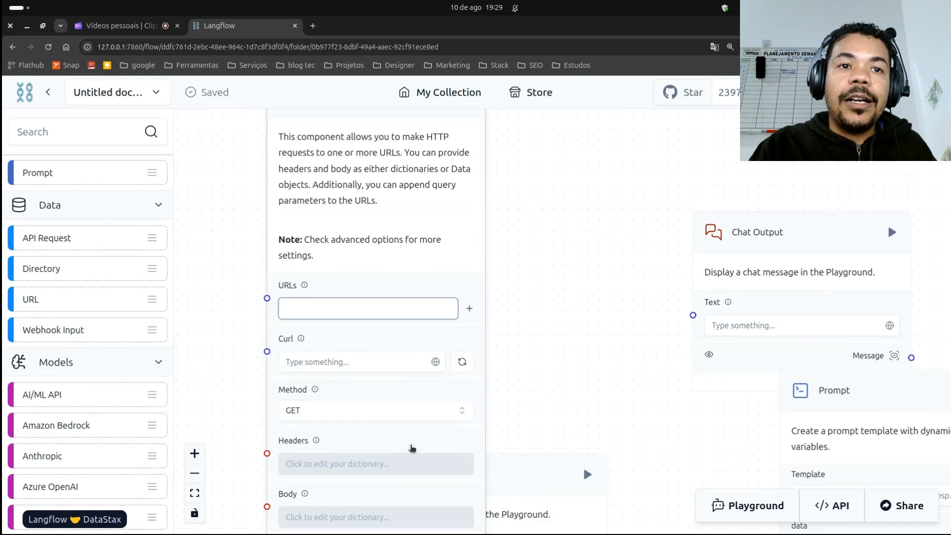
scroll(426, 456, down, 1)
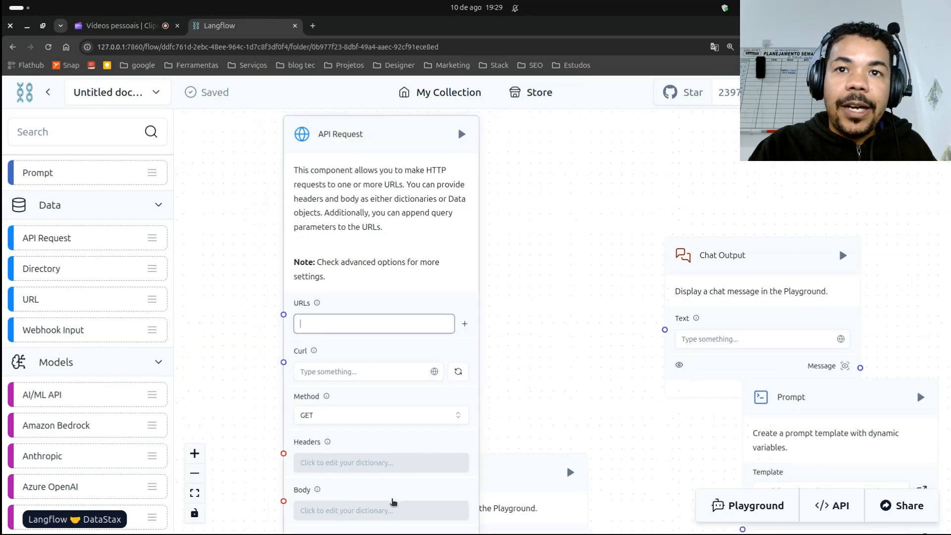
Step: Examine API Request's Headers, Body, Query Parameters and Timeout fields and its Method choices, keeping GET
drag(530, 389, 530, 223)
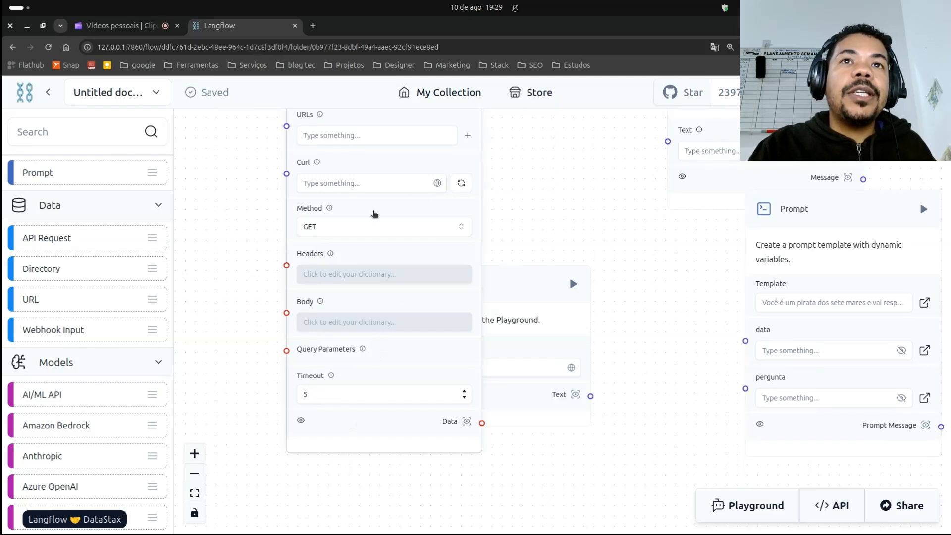
scroll(374, 213, up, 1)
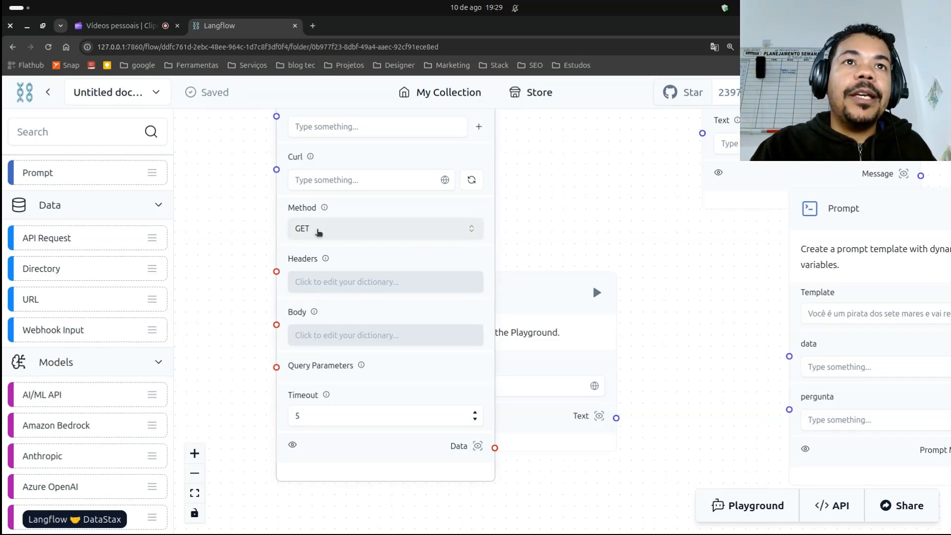
click(318, 228)
click(328, 237)
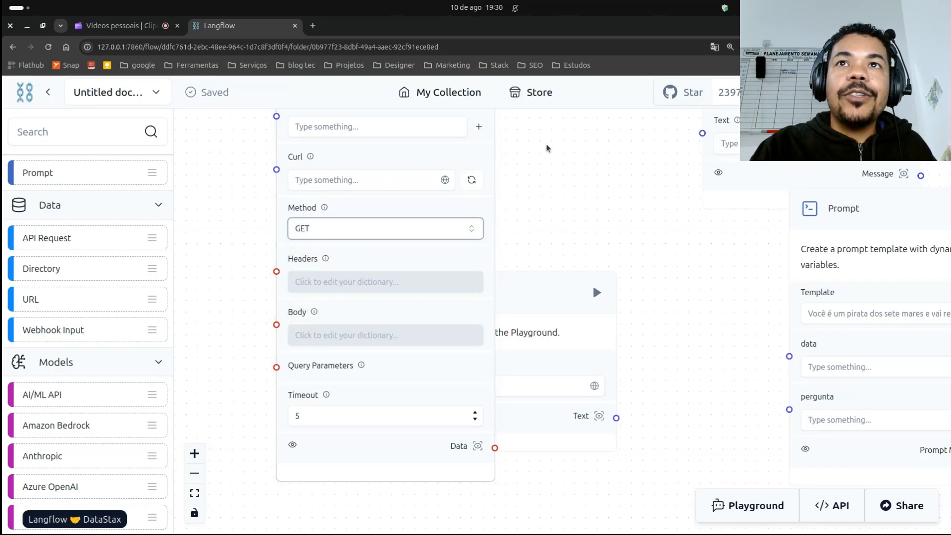
Step: Delete the API Request component from the flow and place a Directory component in the cleared area
scroll(547, 169, up, 3)
click(337, 269)
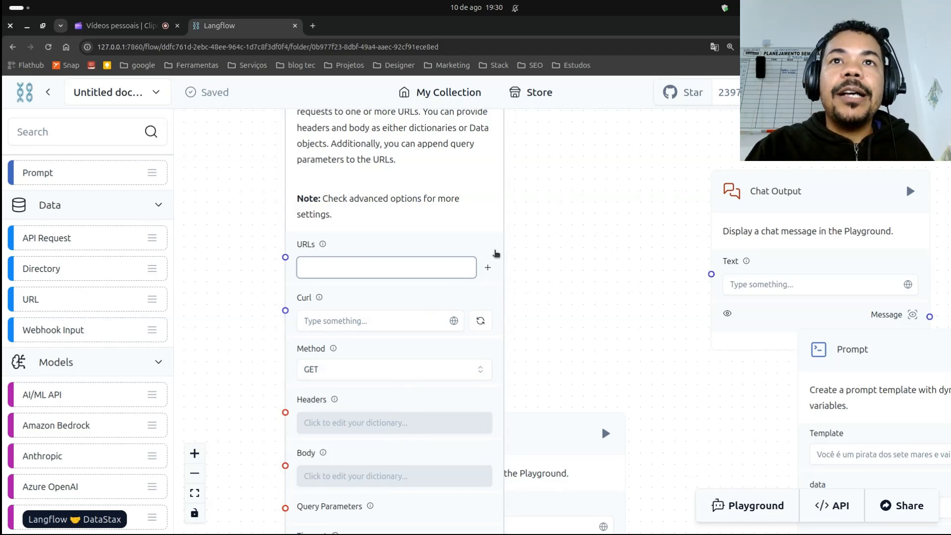
scroll(494, 252, down, 1)
click(451, 149)
scroll(445, 167, up, 2)
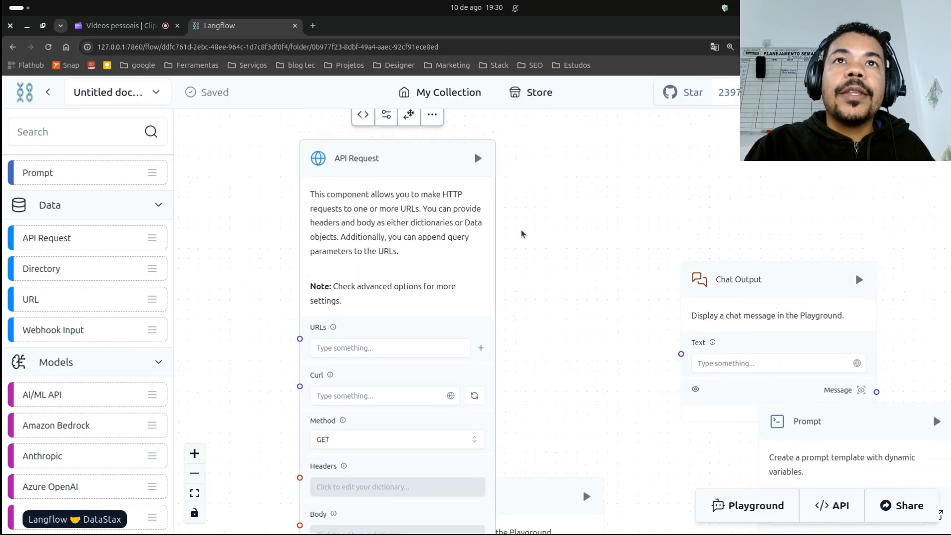
click(432, 114)
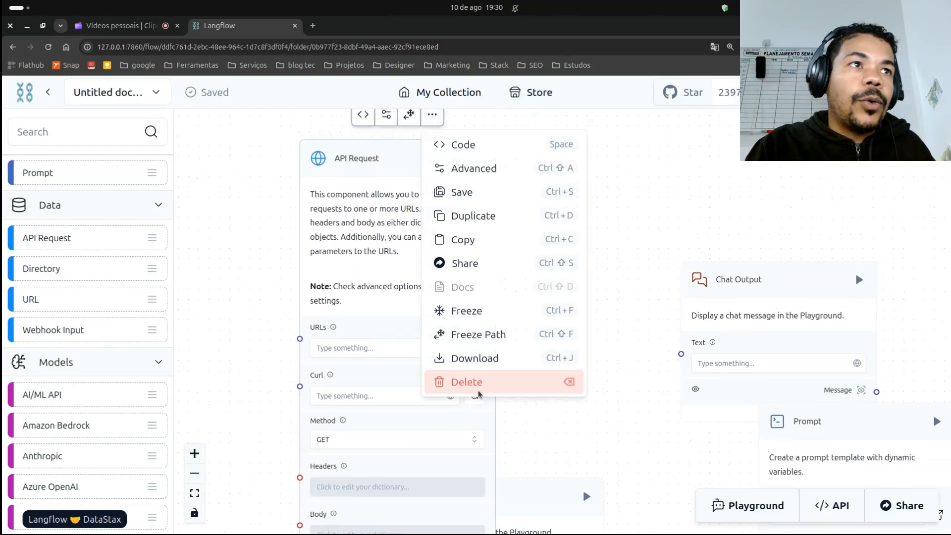
click(481, 384)
drag(57, 267, 351, 164)
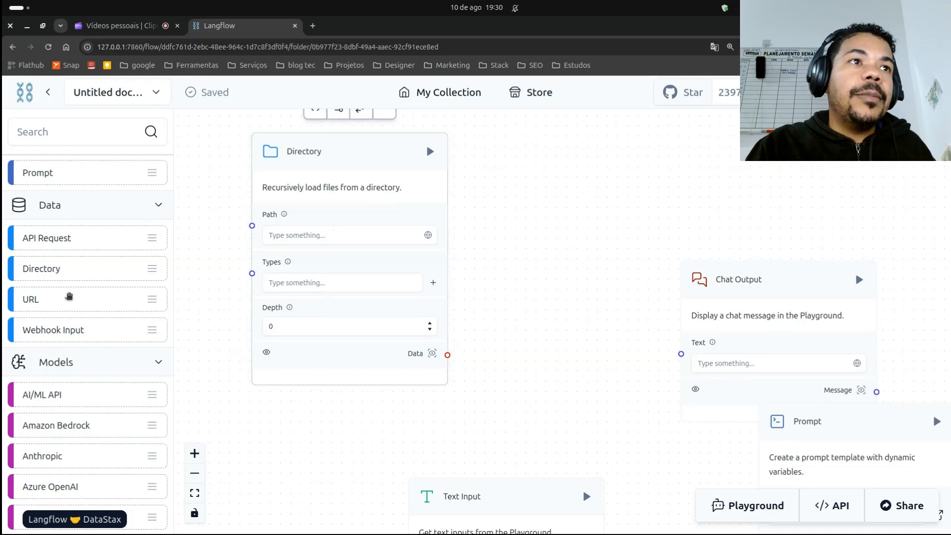
Step: Place a URL component beside Directory and review which components its Data output can connect to, leaving URLs empty
drag(65, 300, 503, 155)
drag(588, 168, 569, 150)
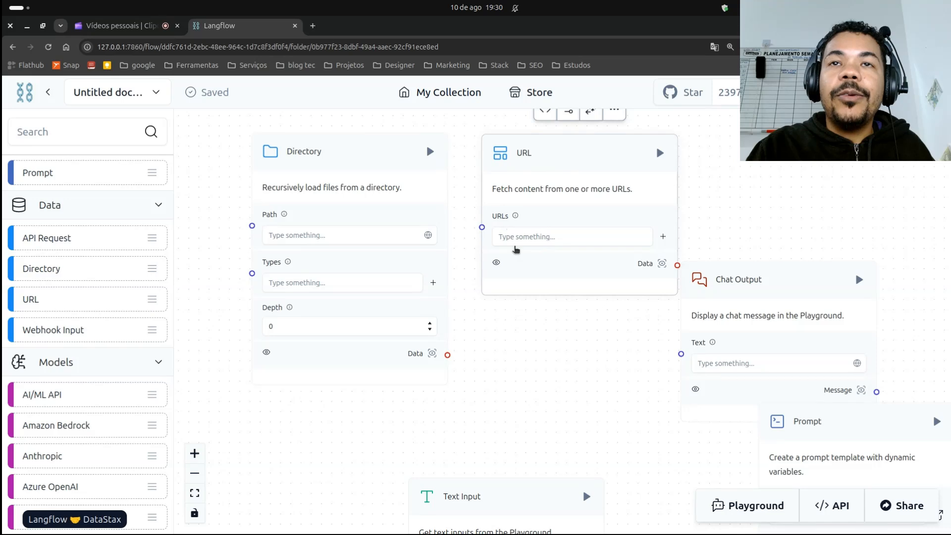
click(513, 240)
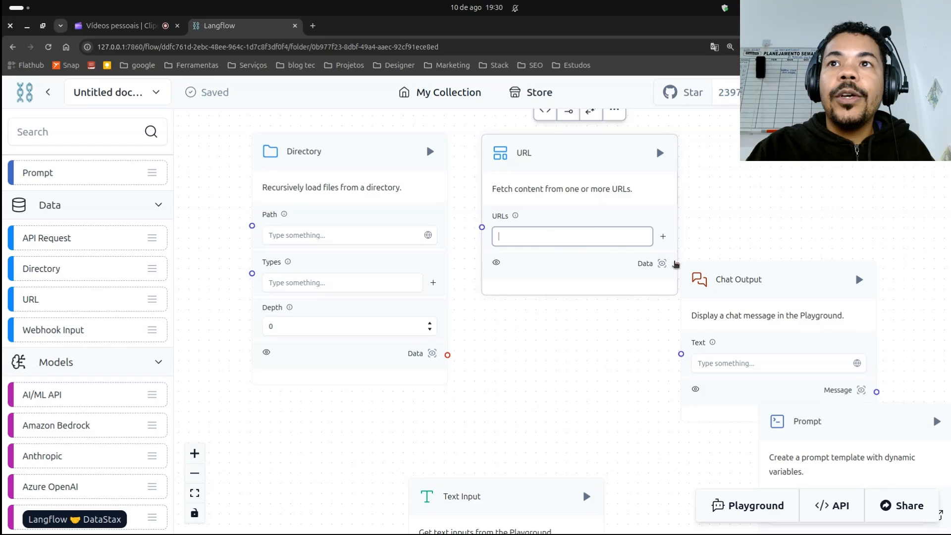
drag(679, 266, 648, 270)
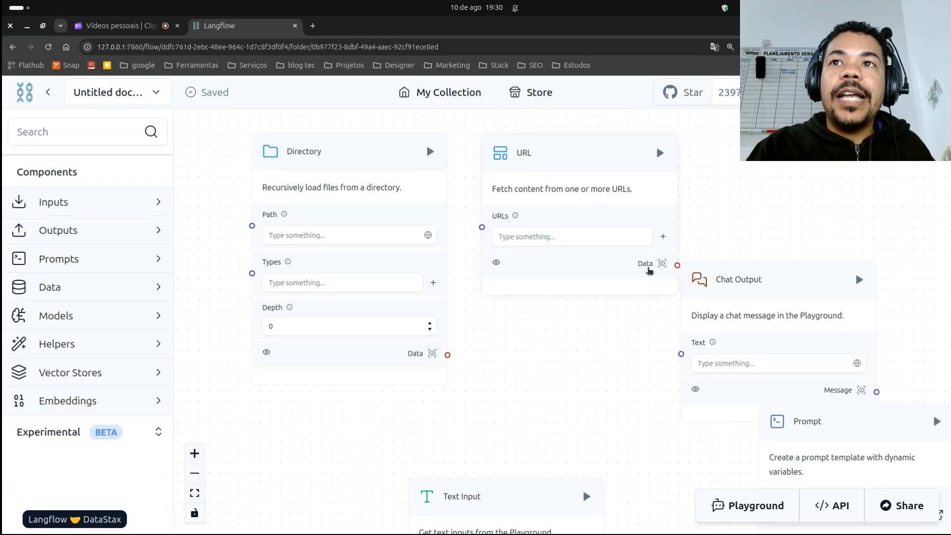
mouse_move(680, 266)
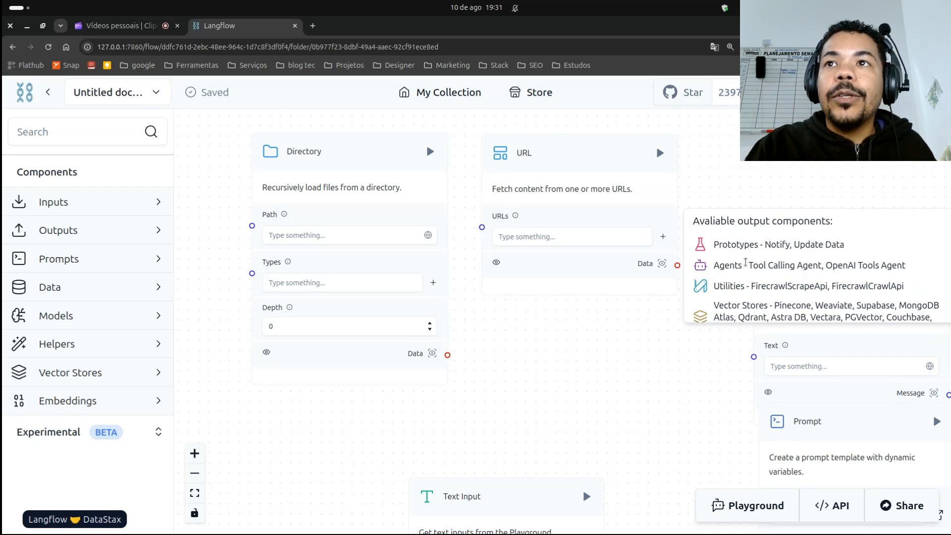
scroll(748, 262, down, 2)
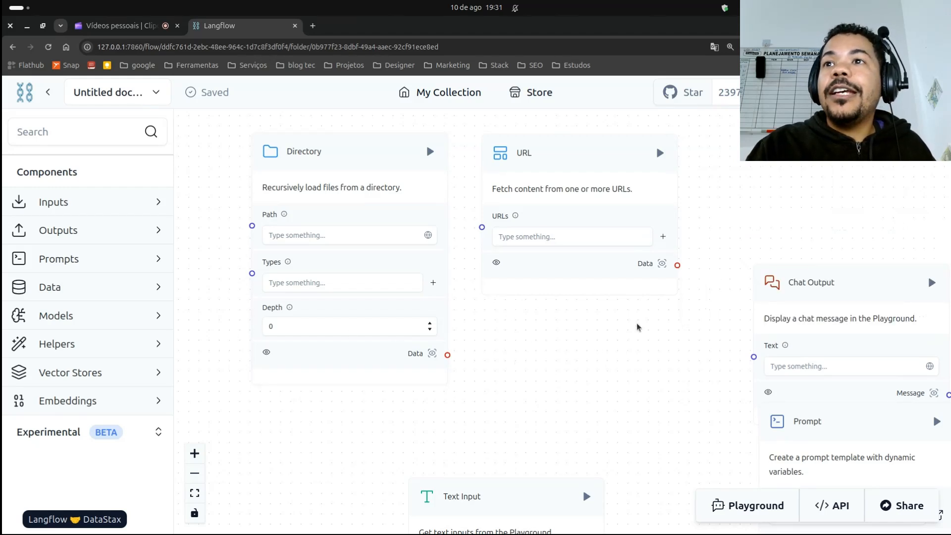
Step: Move Chat Output down near the existing Prompt and shift Directory and URL left to free space beside them
drag(809, 297, 879, 439)
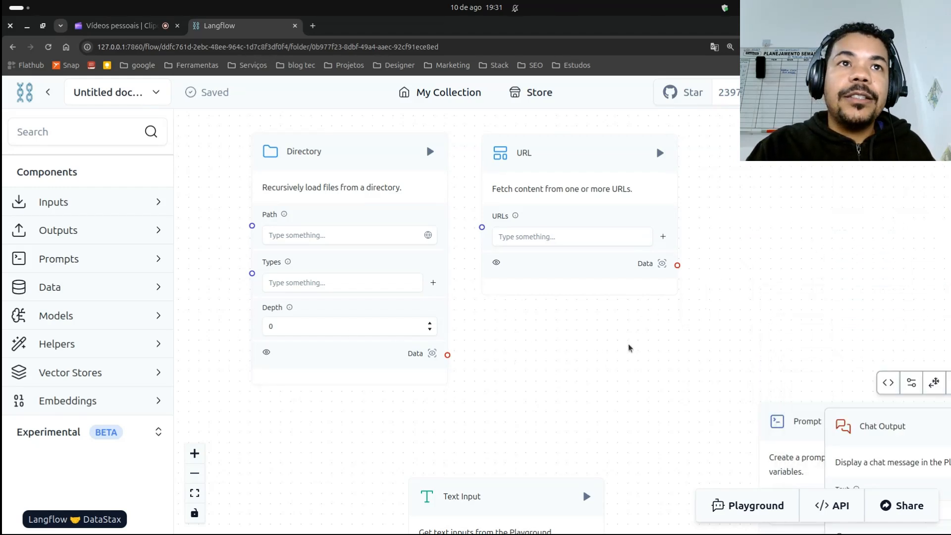
scroll(628, 348, down, 1)
drag(384, 164, 320, 151)
drag(595, 171, 506, 158)
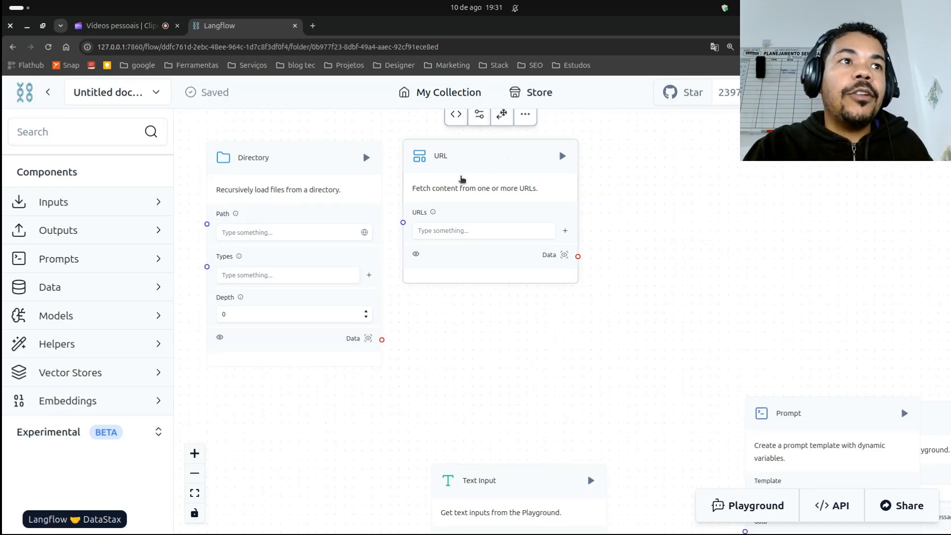
Step: Add a File component beside URL and a Webhook Input component below it from the Data category
click(84, 298)
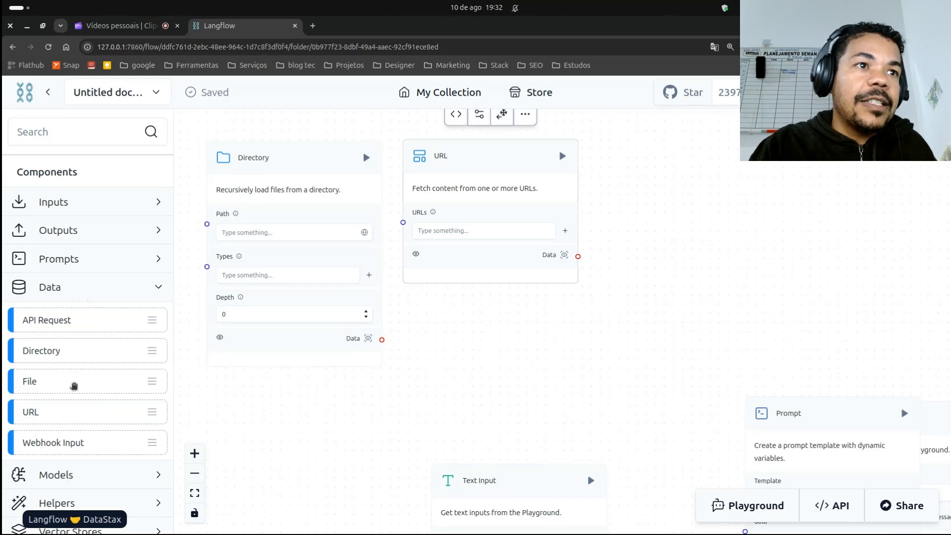
drag(62, 389, 622, 149)
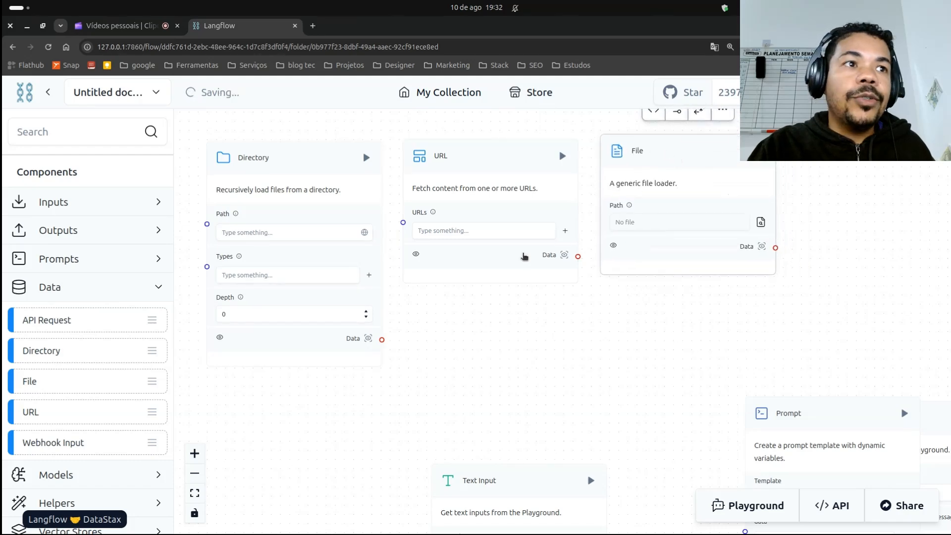
drag(52, 419, 85, 412)
drag(57, 448, 612, 300)
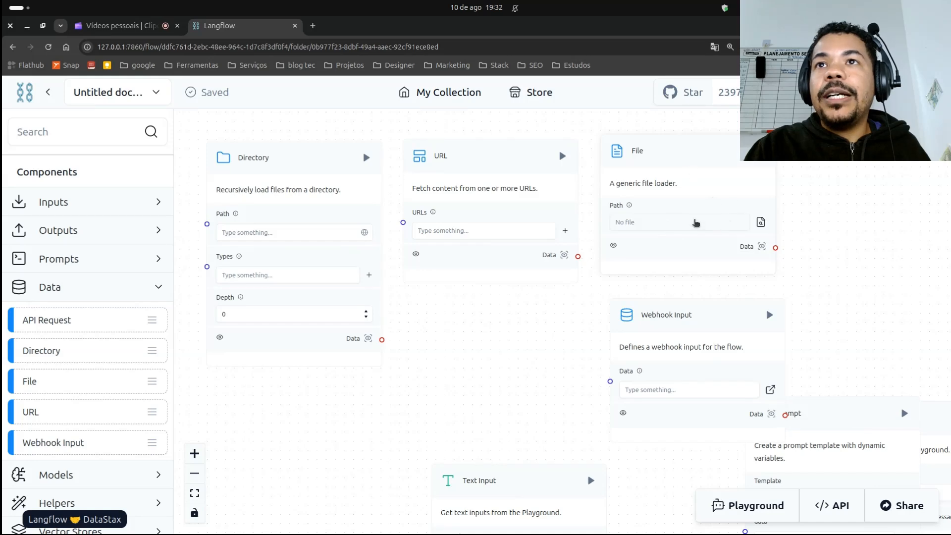
Step: View the file picker for the File component's Path, then cancel it without choosing a file
click(761, 221)
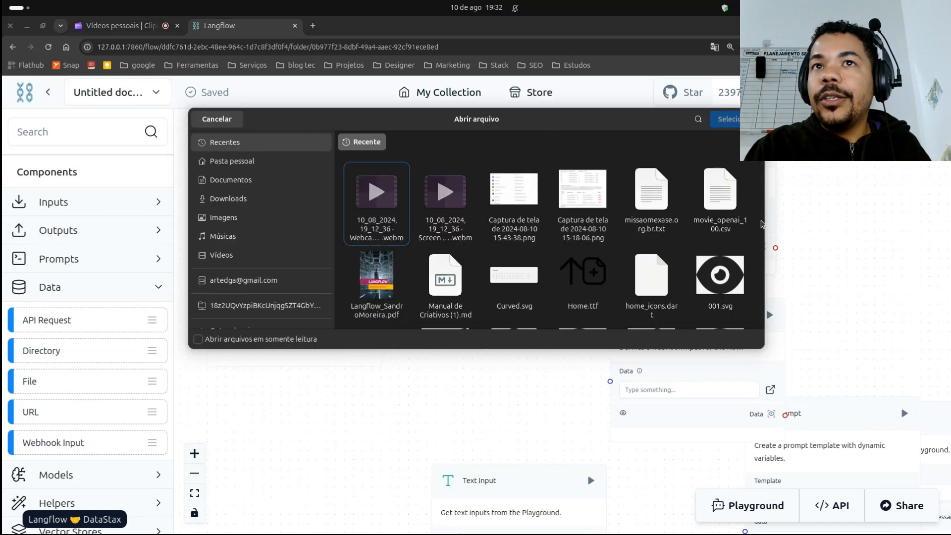
key(Escape)
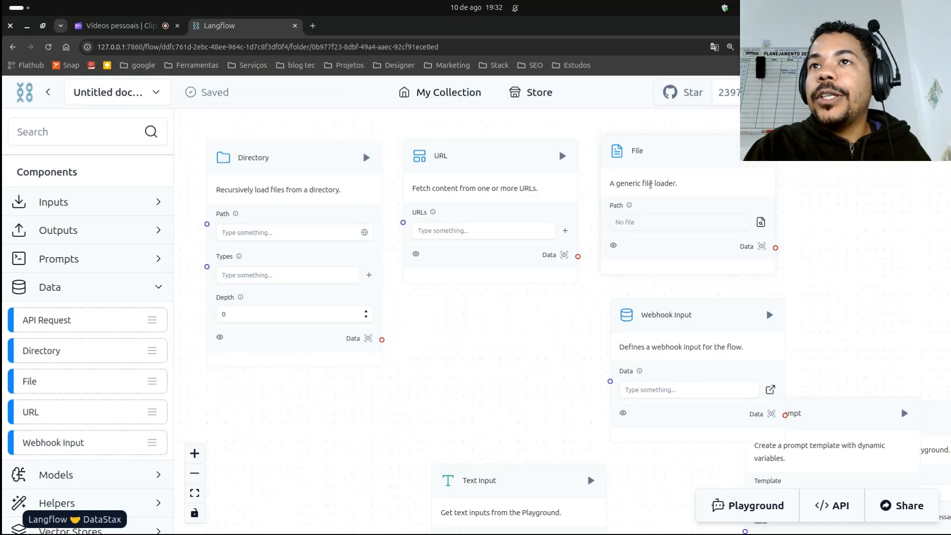
mouse_move(629, 203)
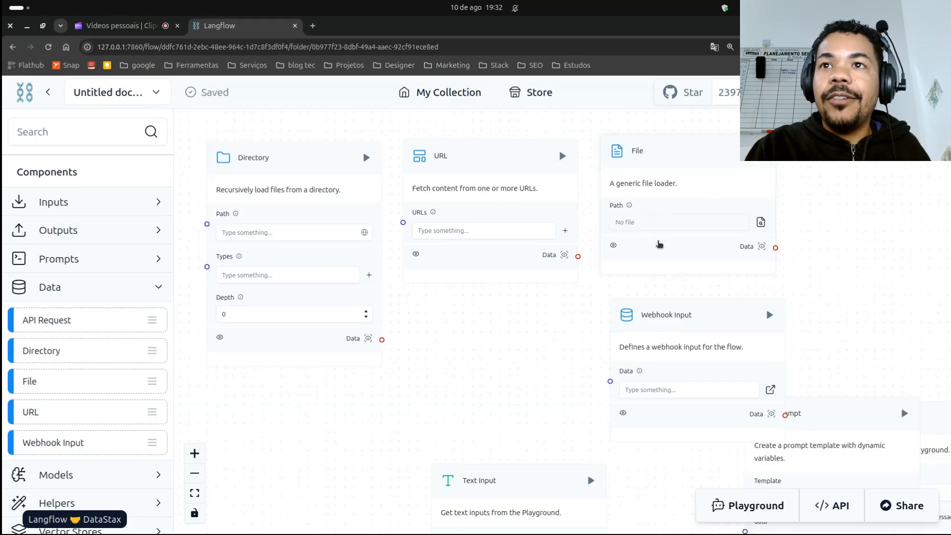
Step: Move Webhook Input into the area cleared of Directory and URL and examine its Data field, leaving it empty
drag(632, 308, 465, 157)
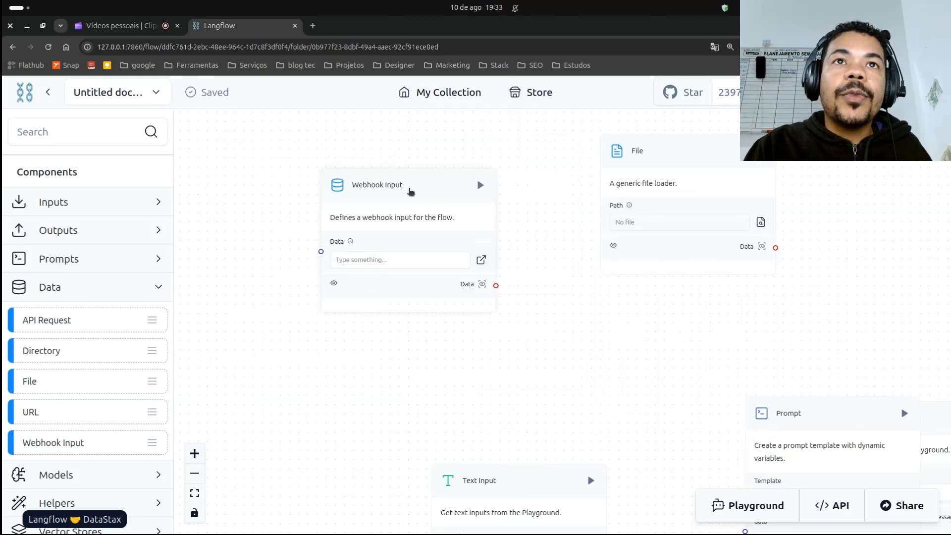
scroll(410, 192, up, 5)
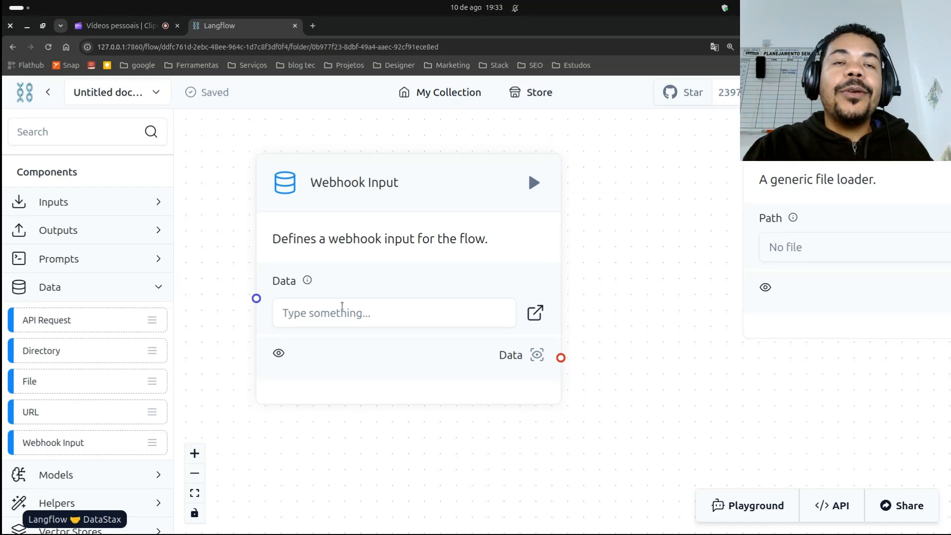
click(388, 318)
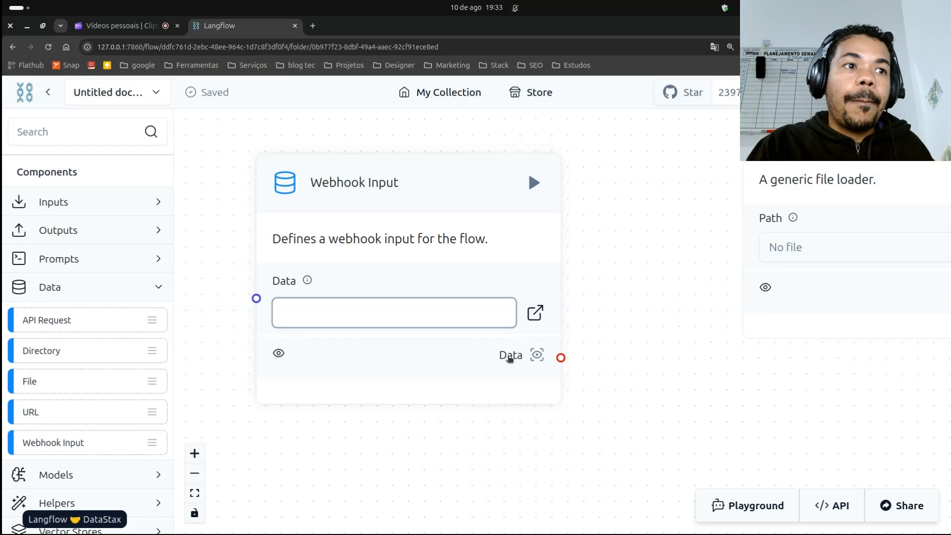
Step: Switch from the Data category to the Models category and delete the Webhook Input component
click(158, 288)
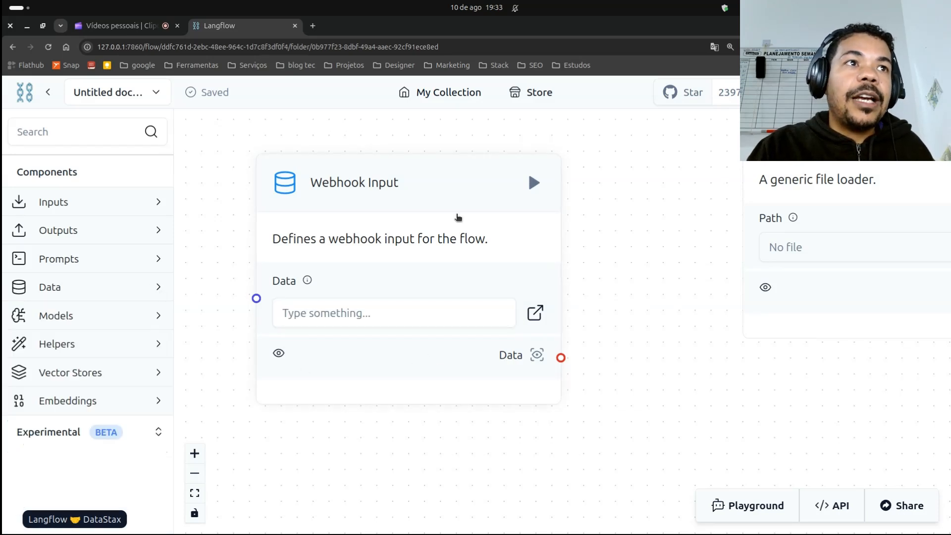
click(119, 325)
scroll(120, 326, down, 3)
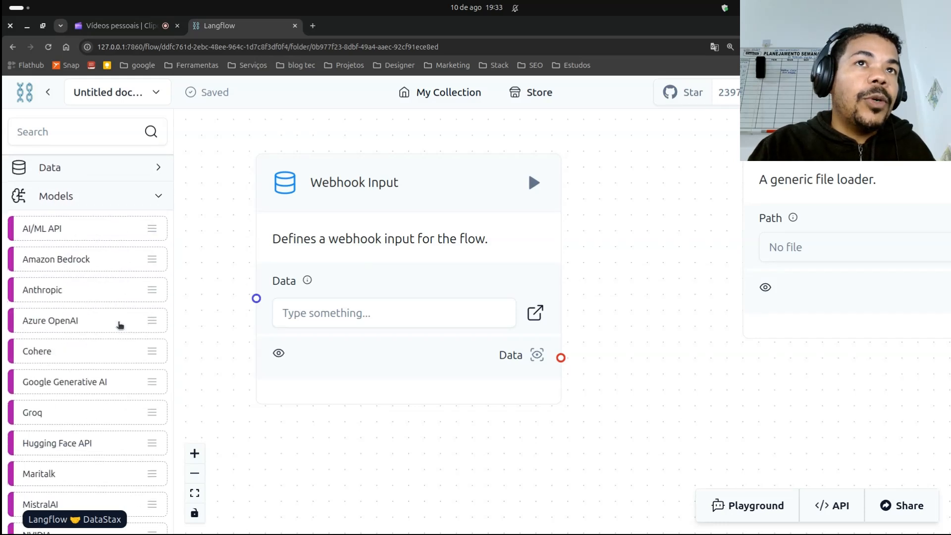
click(388, 175)
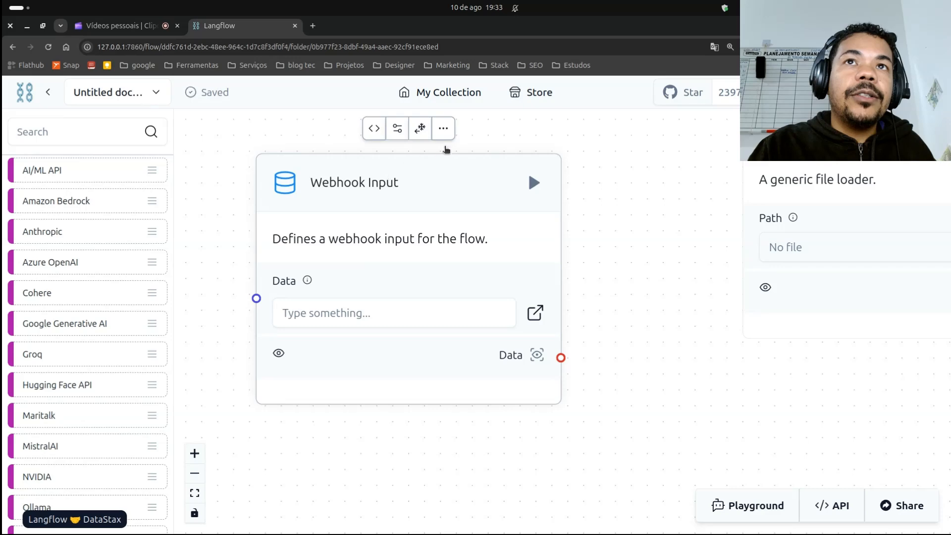
click(443, 128)
click(487, 422)
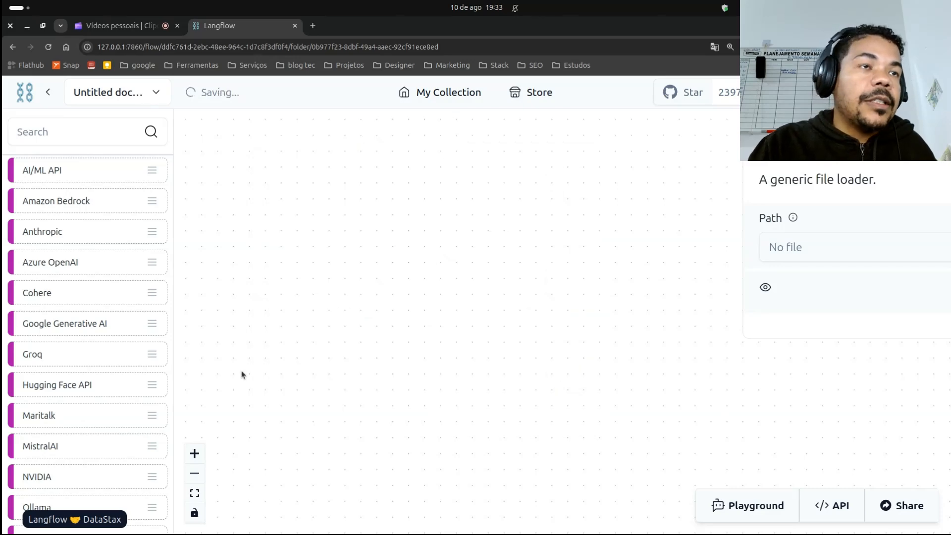
Step: Place an AI/ML API component from the Models category in the cleared area, positioned so all its fields are visible
scroll(135, 366, up, 4)
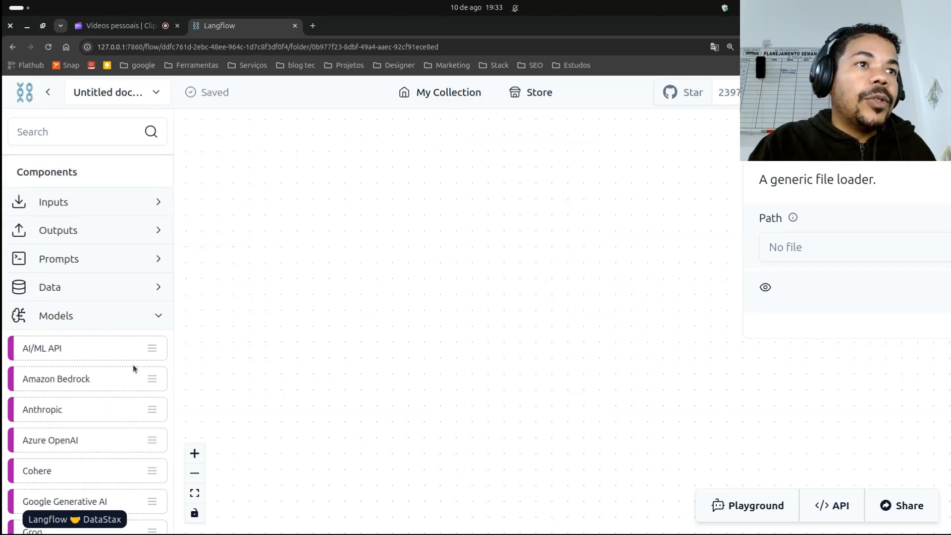
scroll(133, 365, down, 2)
drag(84, 296, 395, 236)
drag(498, 259, 381, 149)
scroll(419, 171, down, 1)
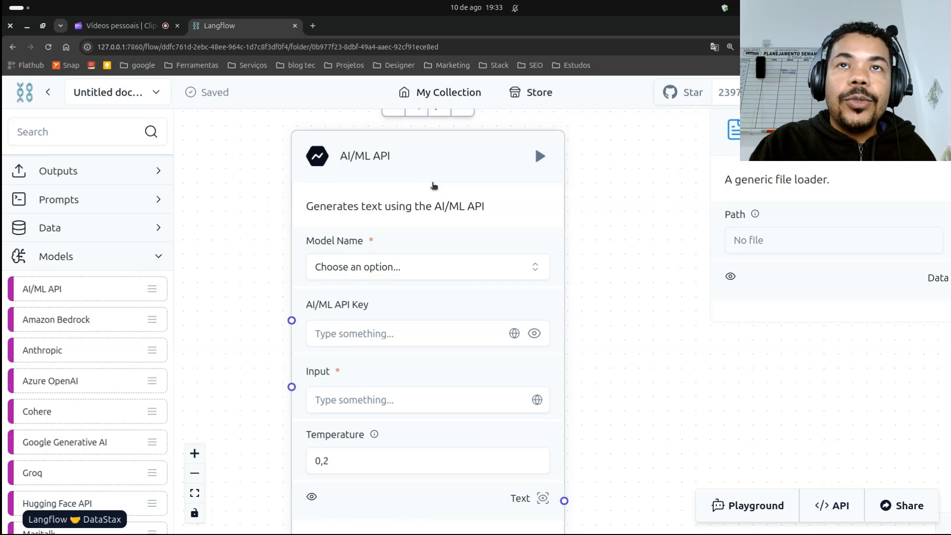
scroll(439, 176, down, 1)
drag(444, 177, 401, 172)
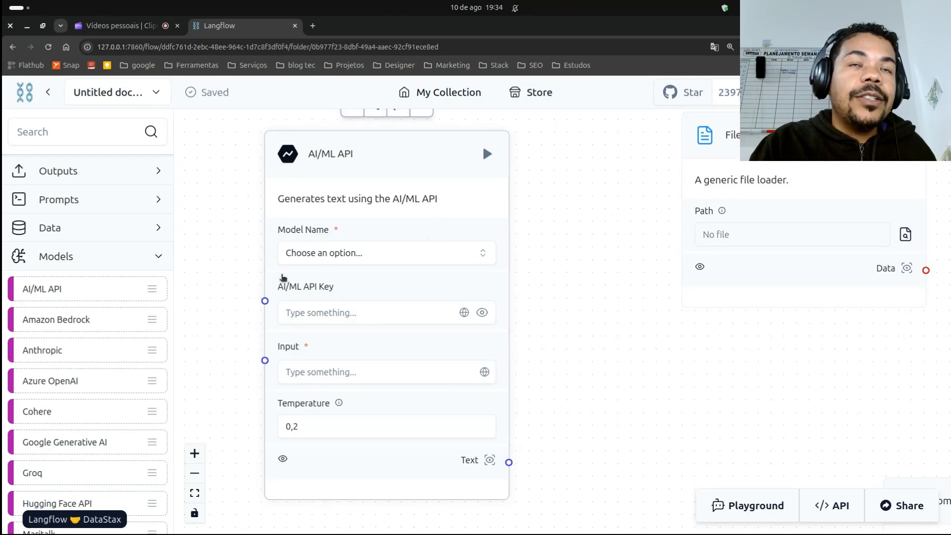
Step: Examine AI/ML API's Model Name choices without selecting one, and review the providers listed in the Models category
click(375, 253)
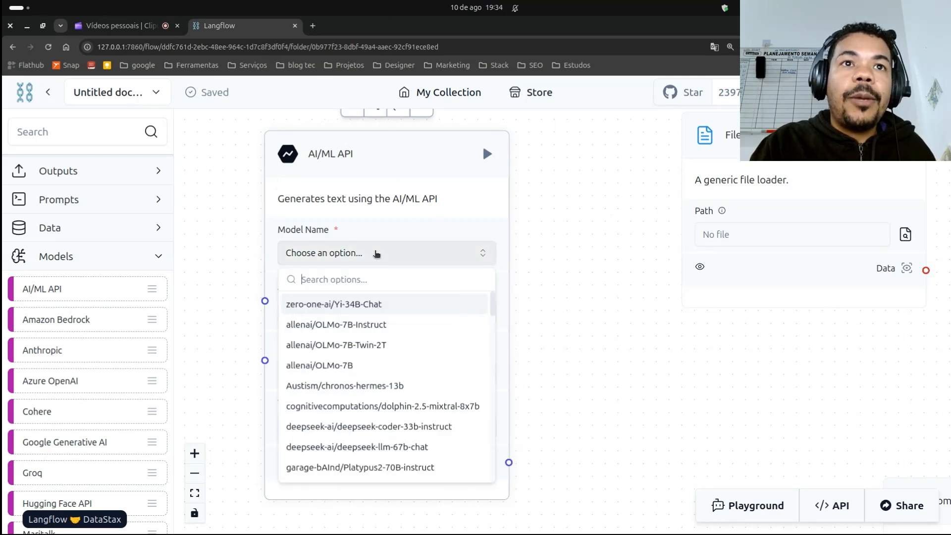
click(402, 232)
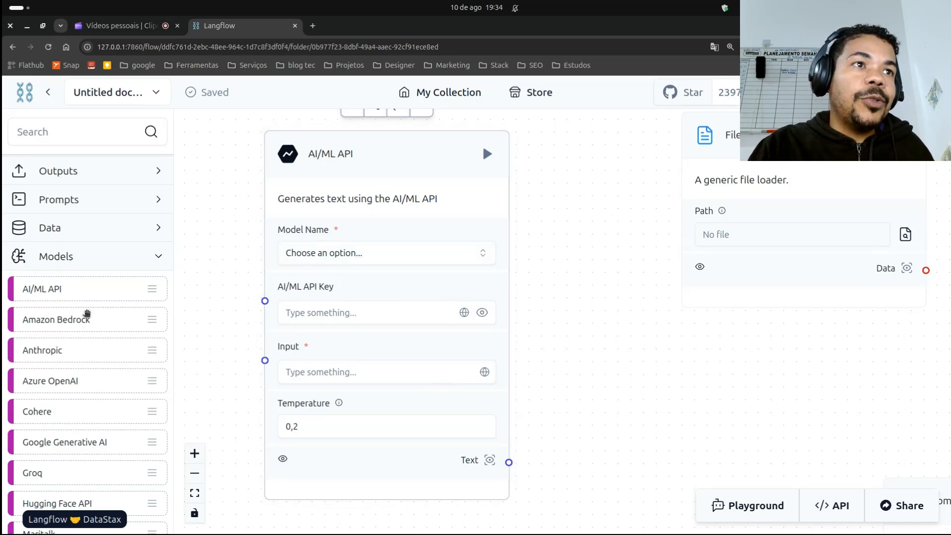
scroll(86, 313, down, 3)
scroll(69, 371, down, 6)
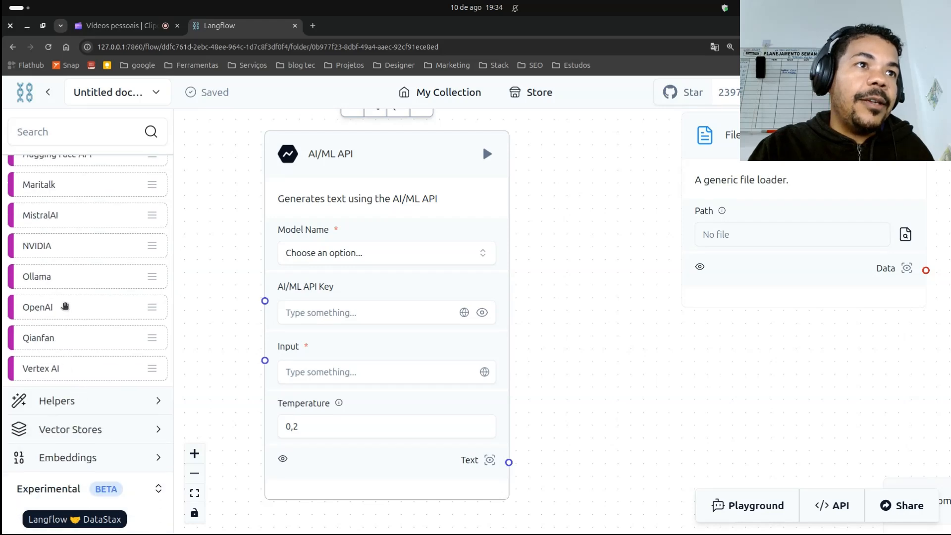
scroll(67, 307, up, 3)
scroll(68, 307, up, 2)
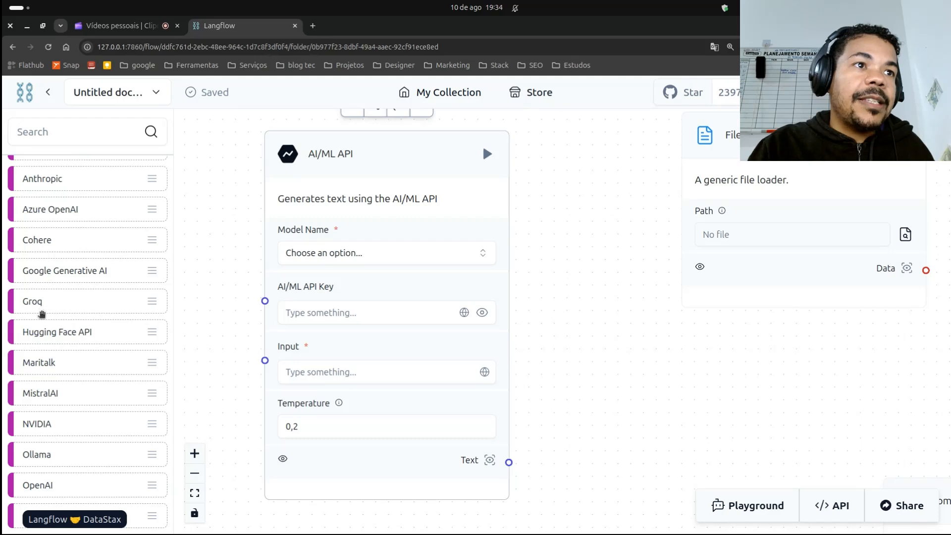
scroll(109, 431, up, 2)
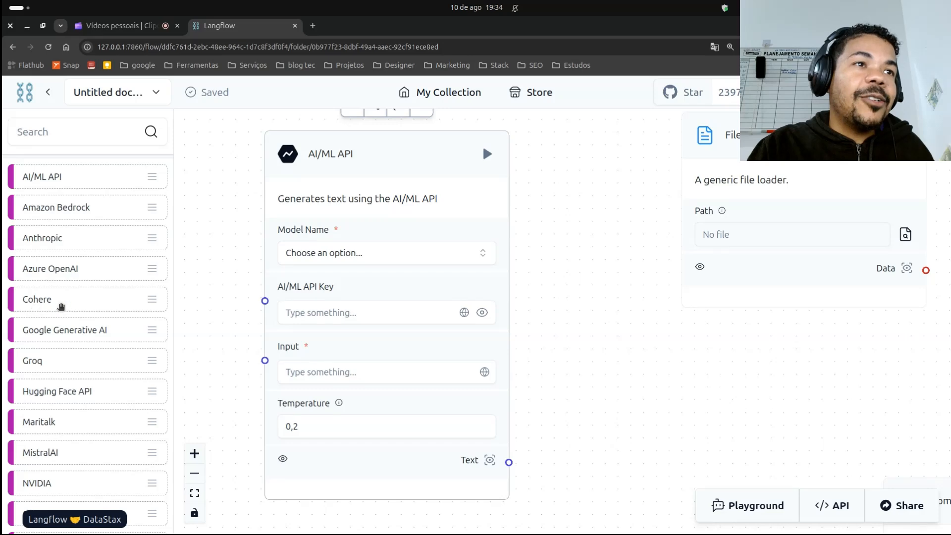
scroll(102, 336, down, 2)
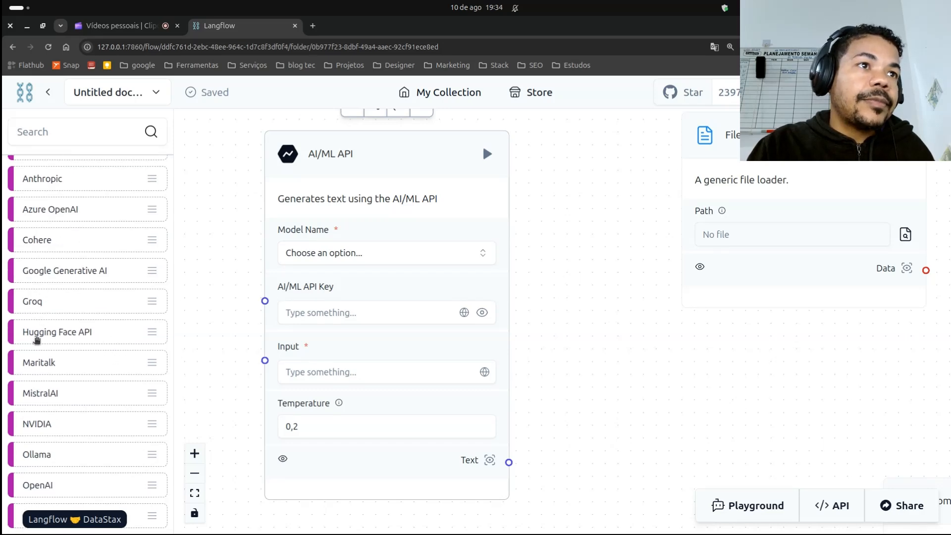
Step: Place a Hugging Face API component beside AI/ML API and bring its Input, Endpoint URL, Model Id, Task and API token fields into view
drag(45, 333, 605, 226)
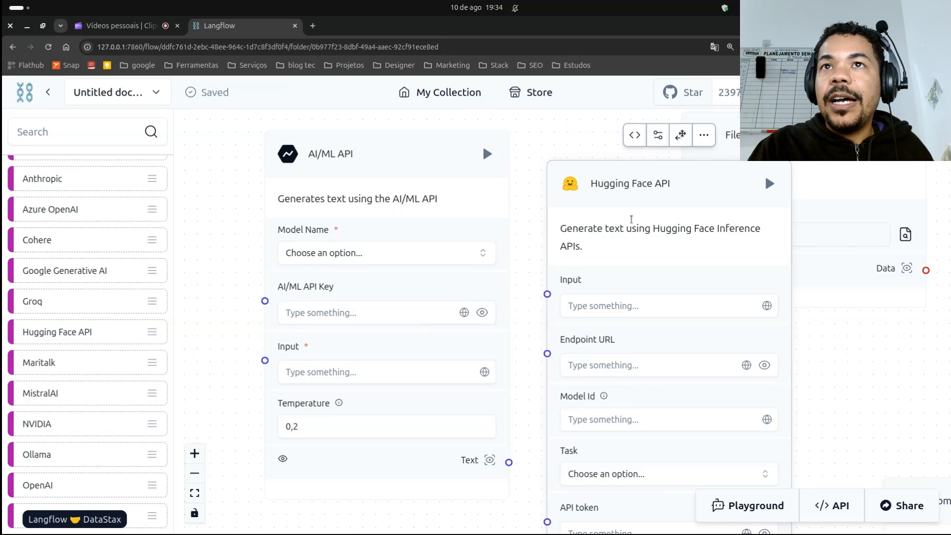
drag(842, 386, 796, 308)
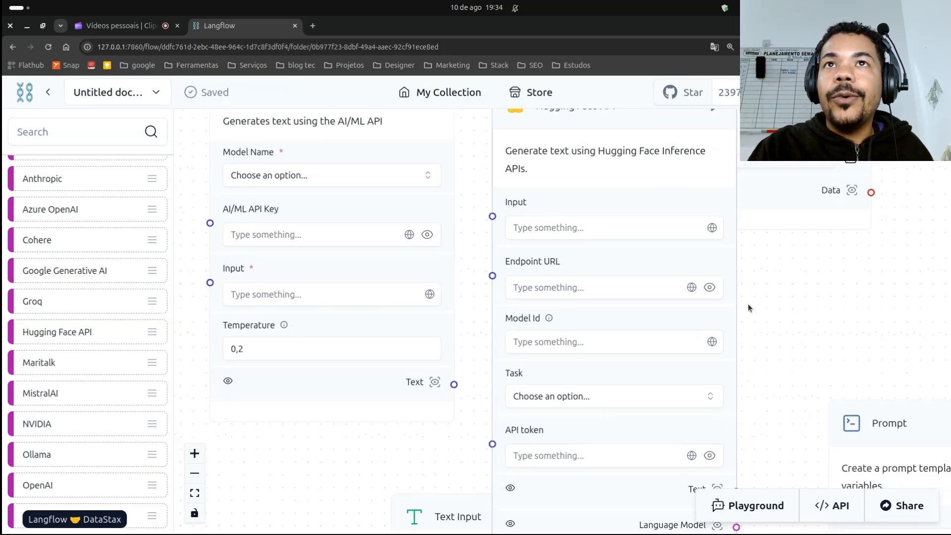
Step: Place a Maritalk component from the Models category on the canvas, and clear the flow by selecting and deleting all its components
scroll(748, 304, down, 1)
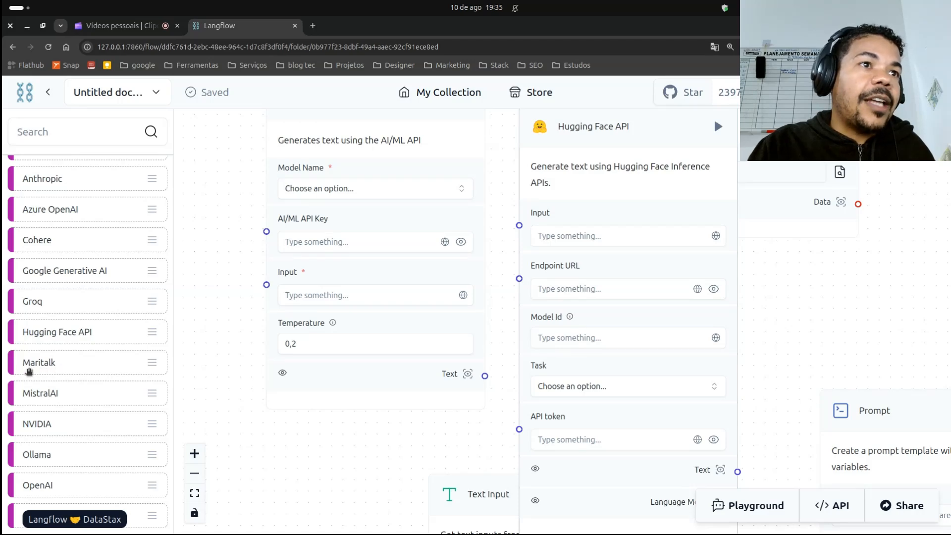
drag(69, 368, 314, 263)
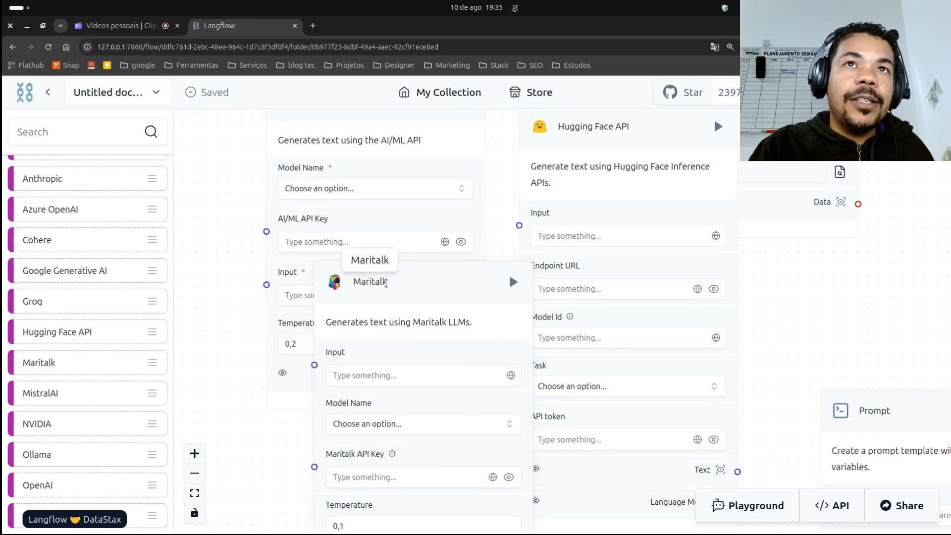
scroll(386, 283, down, 10)
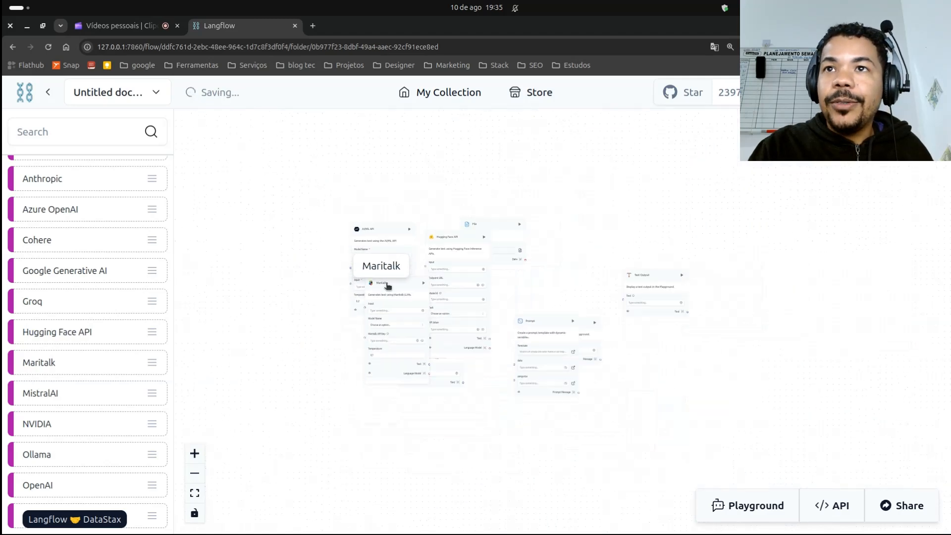
drag(816, 182, 215, 456)
key(Delete)
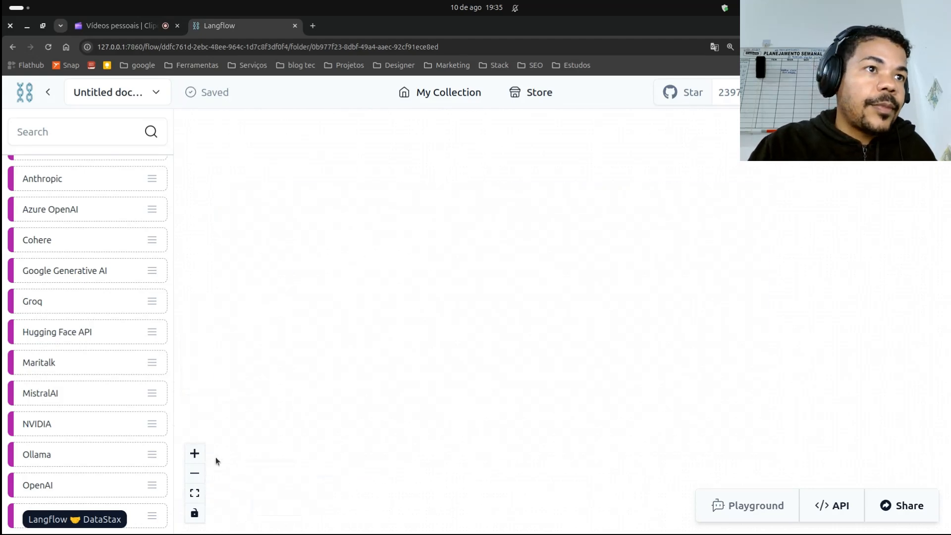
Step: Place an OpenAI component from the Models category on the empty canvas and bring all its fields into view
scroll(60, 393, down, 3)
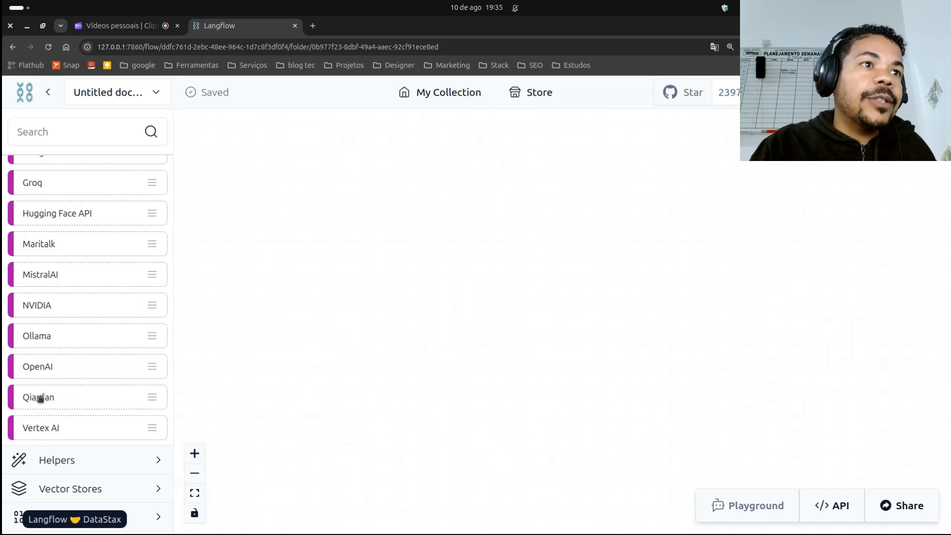
drag(41, 369, 373, 203)
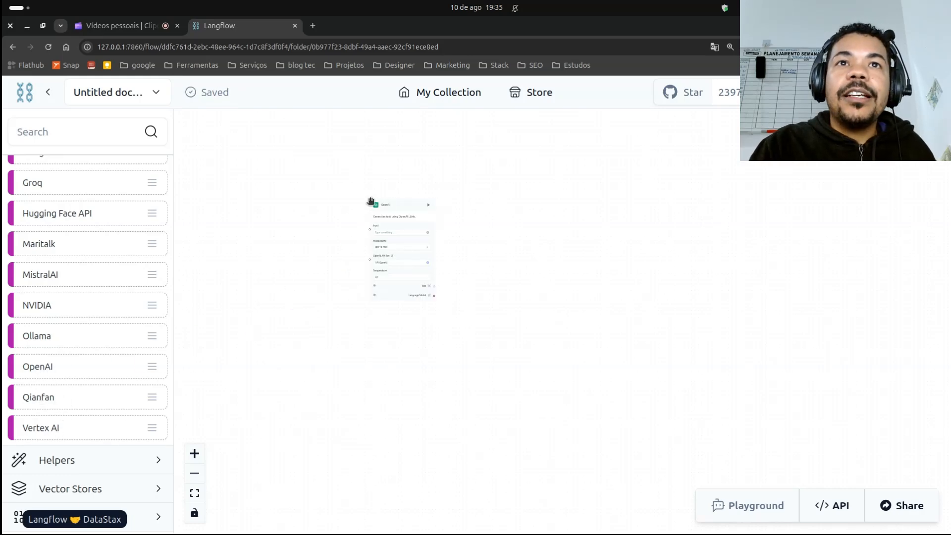
scroll(398, 213, up, 6)
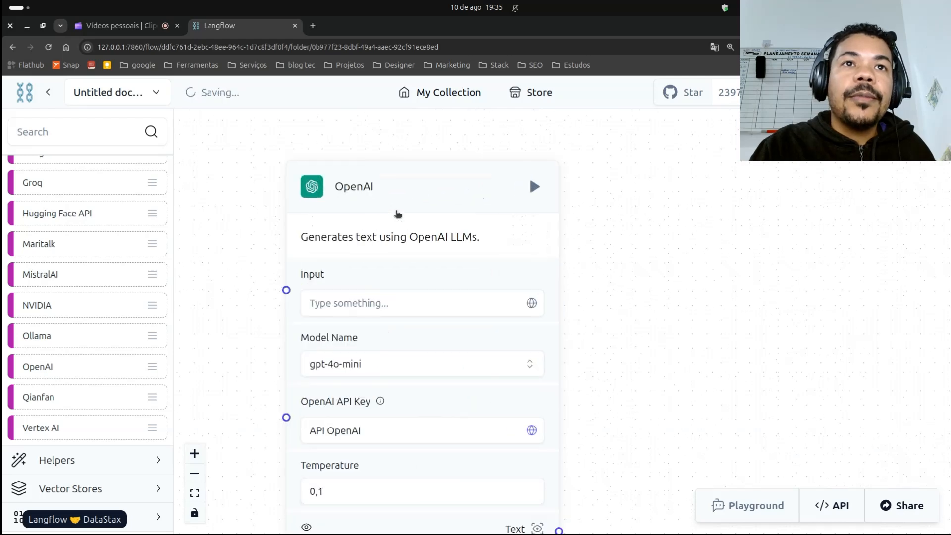
scroll(405, 220, down, 1)
scroll(418, 225, down, 2)
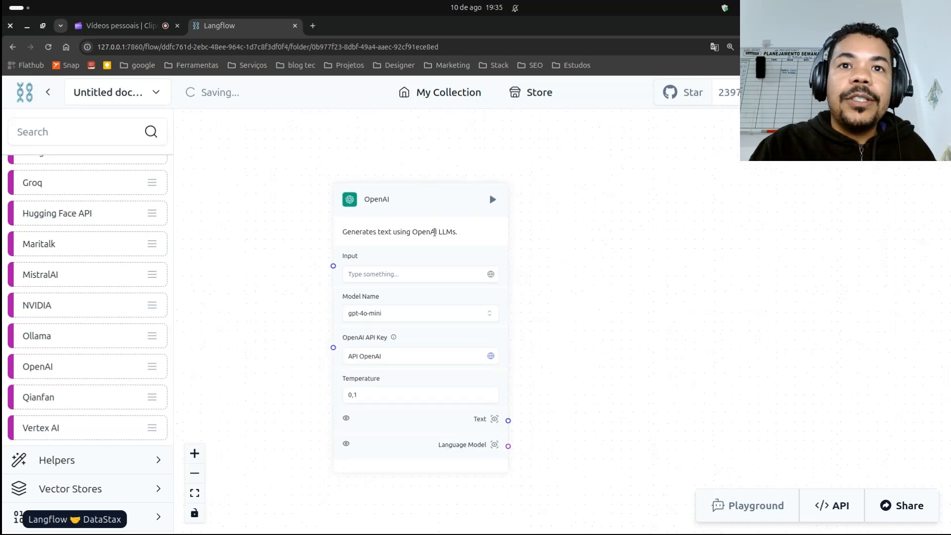
scroll(428, 232, up, 2)
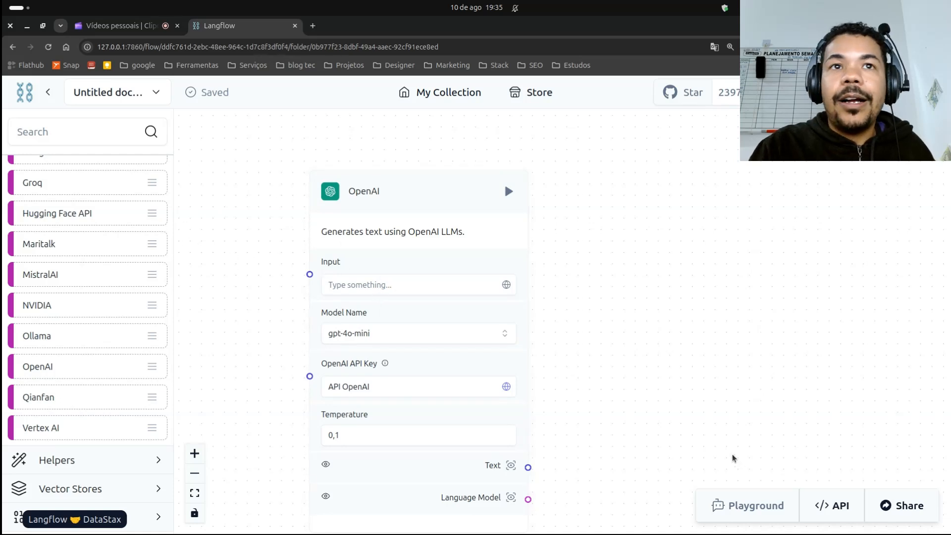
Step: Review the OpenAI component's Model Name options and choose gpt-4o-mini
click(451, 219)
scroll(476, 279, down, 2)
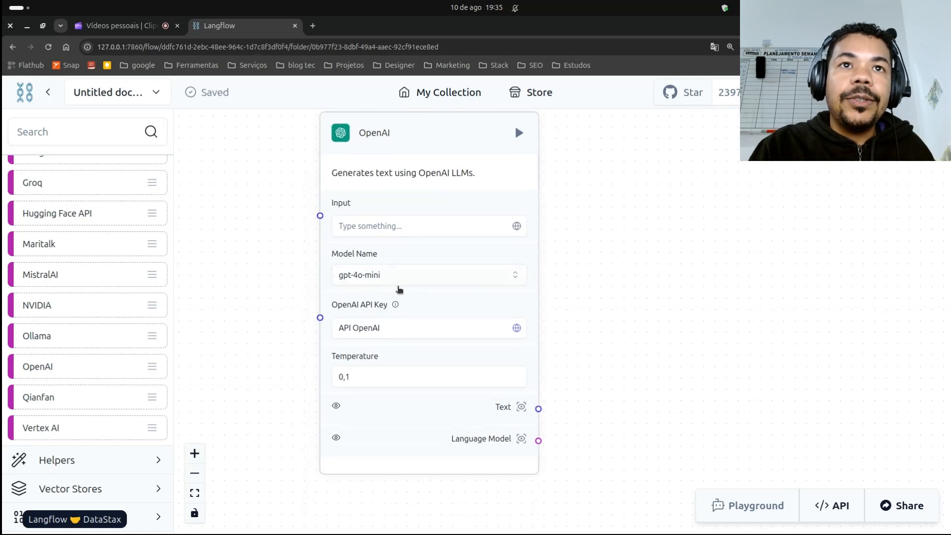
click(425, 277)
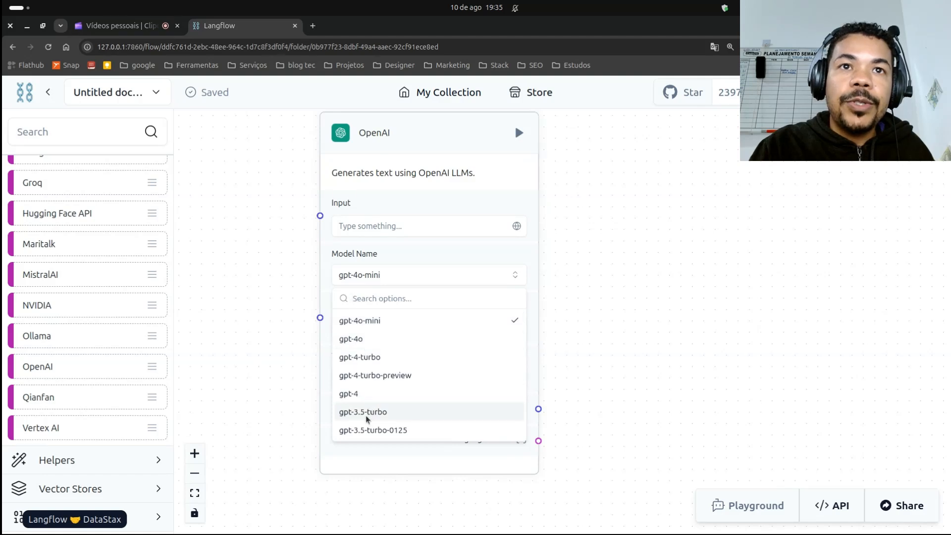
click(356, 321)
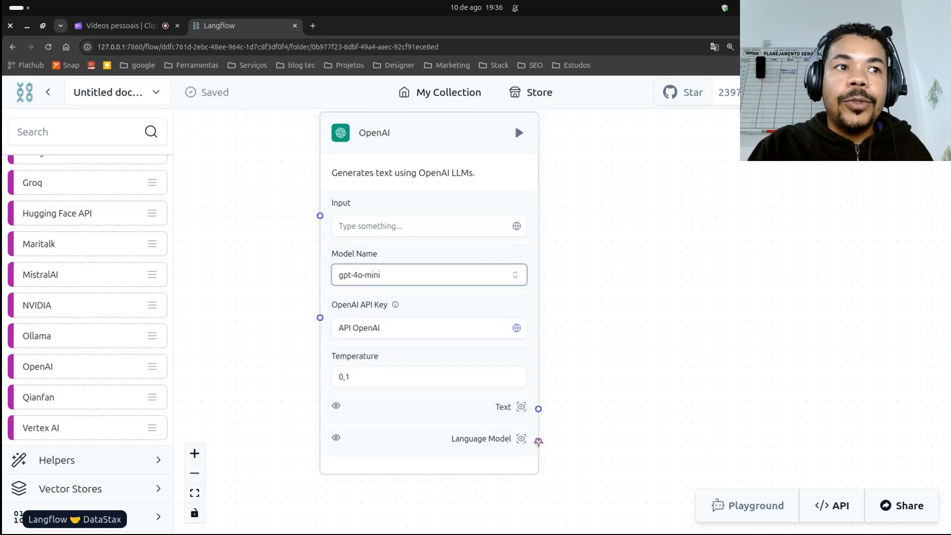
Step: Collapse the Models category so that only the category names remain in the component list
mouse_move(538, 441)
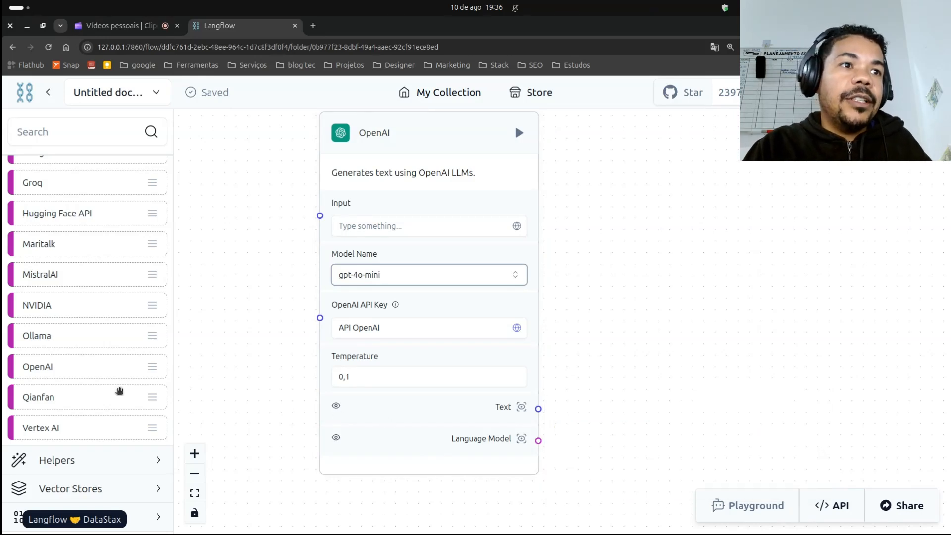
scroll(119, 391, down, 2)
scroll(120, 391, up, 5)
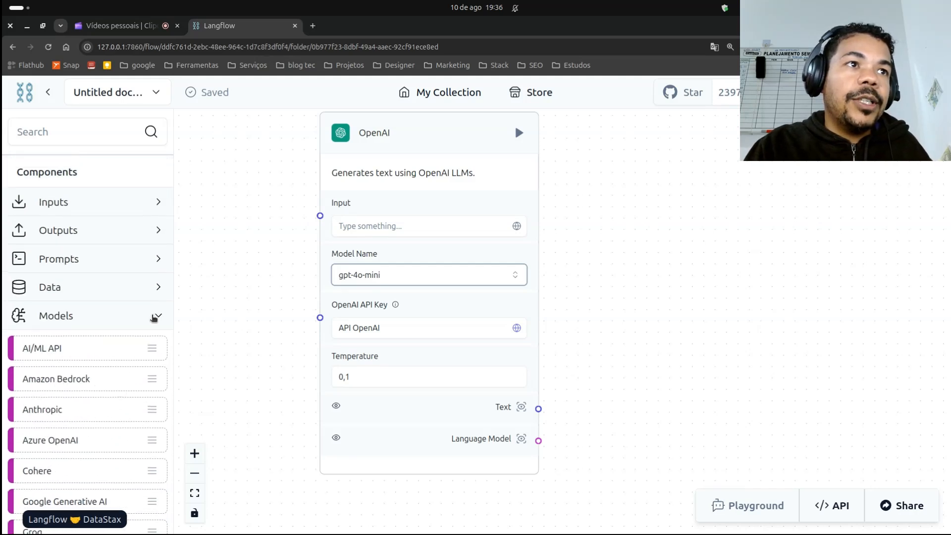
click(156, 316)
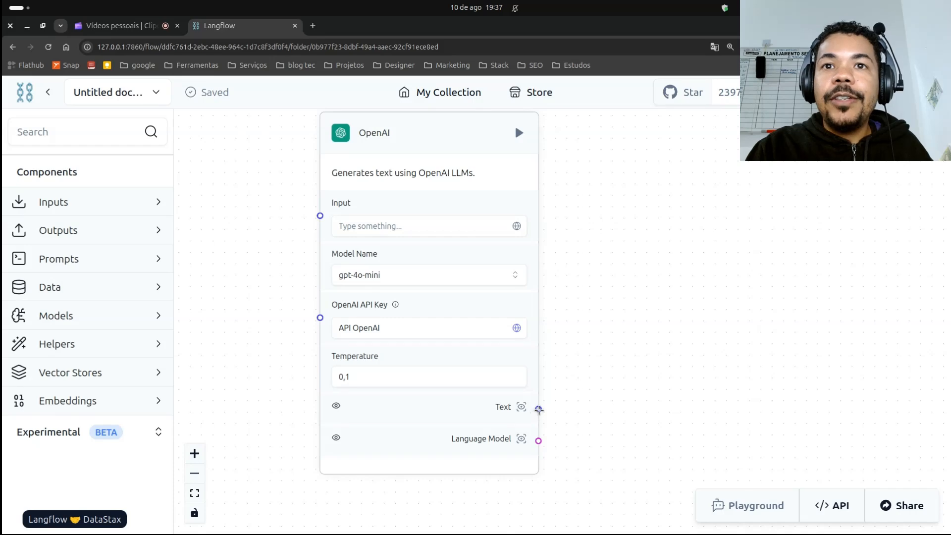
Step: Enlarge the page around OpenAI's outputs, filter the component list by the Text output's compatibility, and review the matching components
mouse_move(538, 409)
key(ctrl+plus)
key(ctrl+plus)
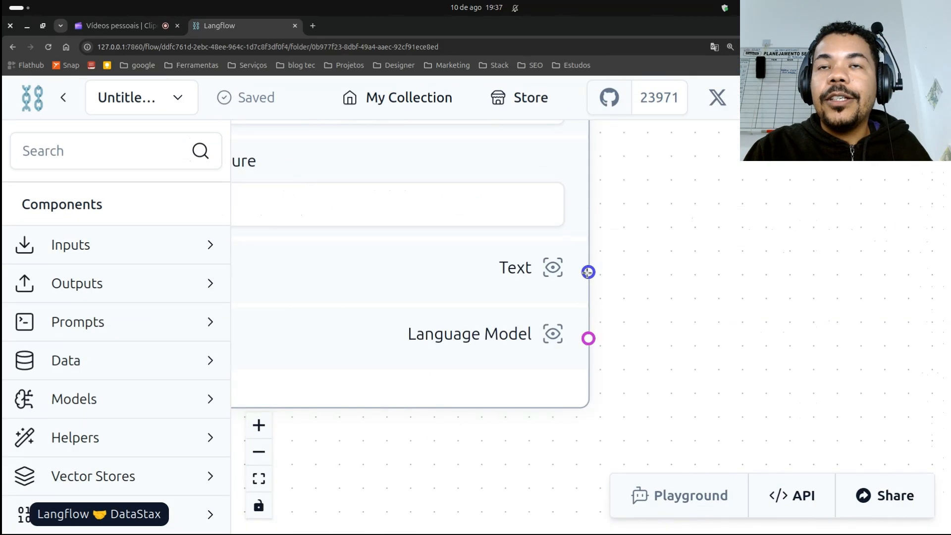
click(589, 271)
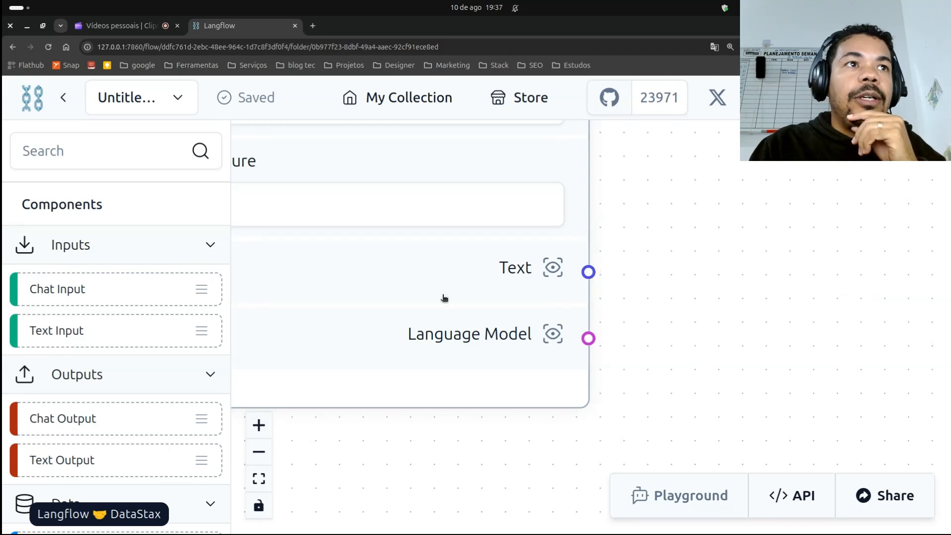
scroll(138, 291, down, 9)
scroll(138, 291, down, 6)
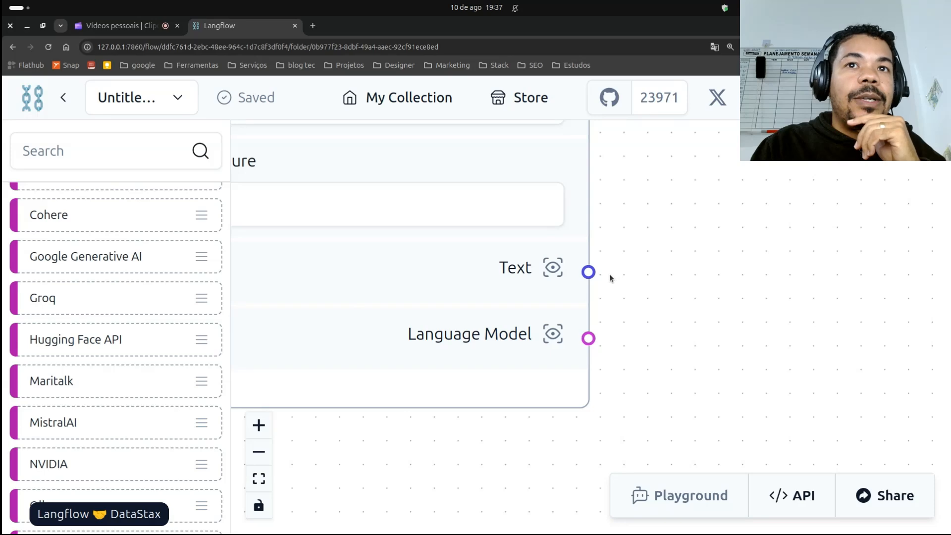
Step: Filter the component list by compatibility with OpenAI's Language Model output and examine the matching Agents, Chains and Retrievers
click(588, 338)
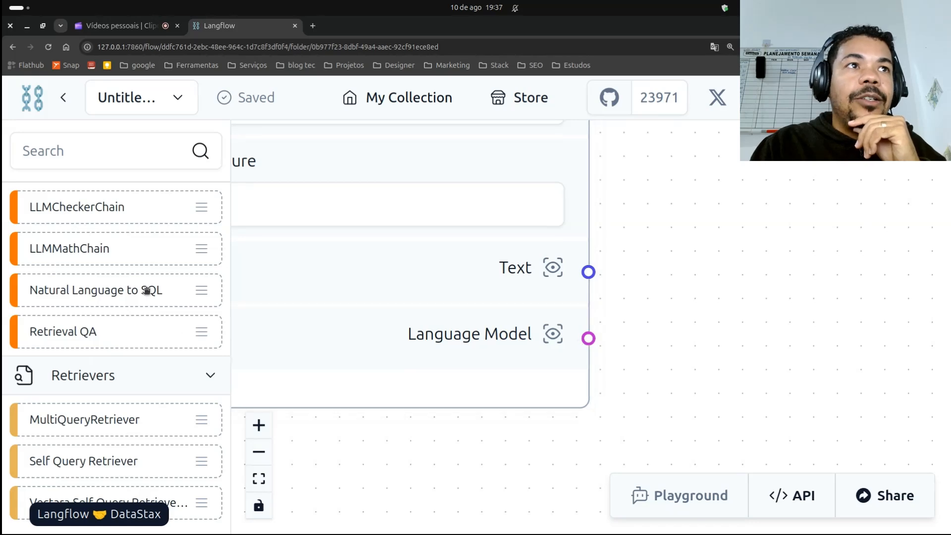
scroll(149, 290, up, 4)
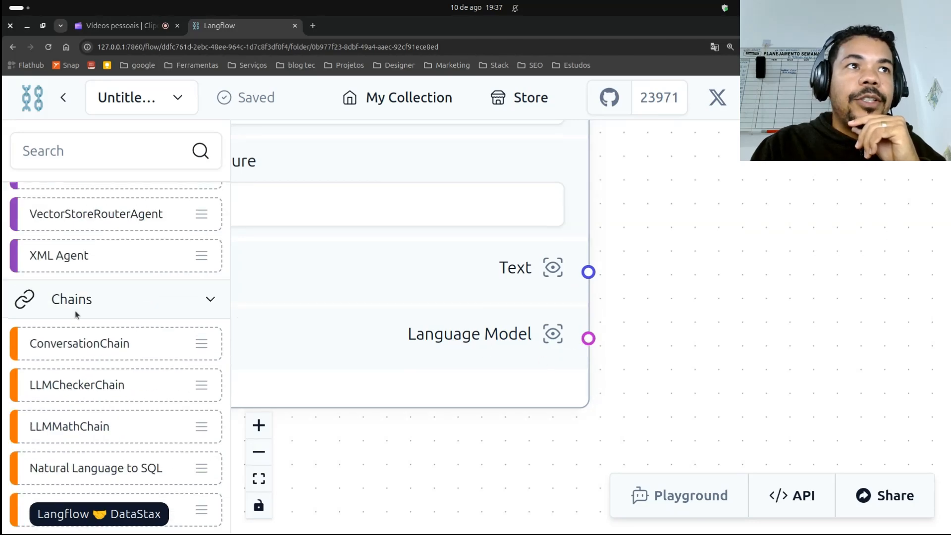
scroll(63, 296, up, 10)
scroll(63, 296, down, 1)
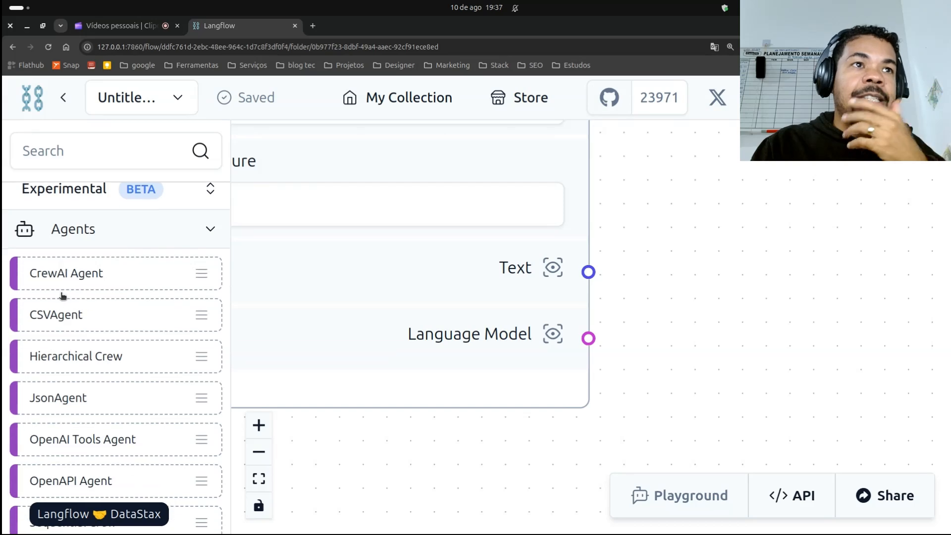
scroll(81, 299, down, 7)
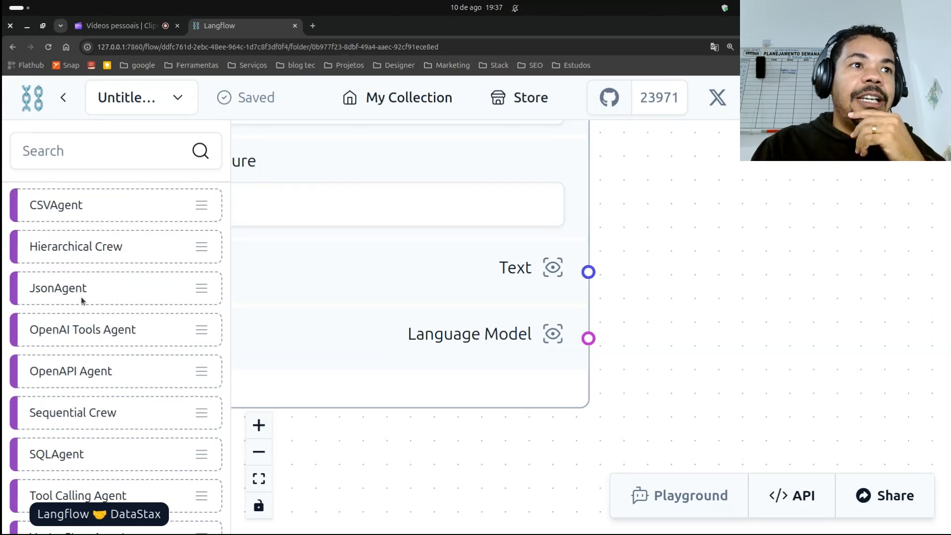
scroll(82, 299, down, 2)
scroll(121, 372, down, 3)
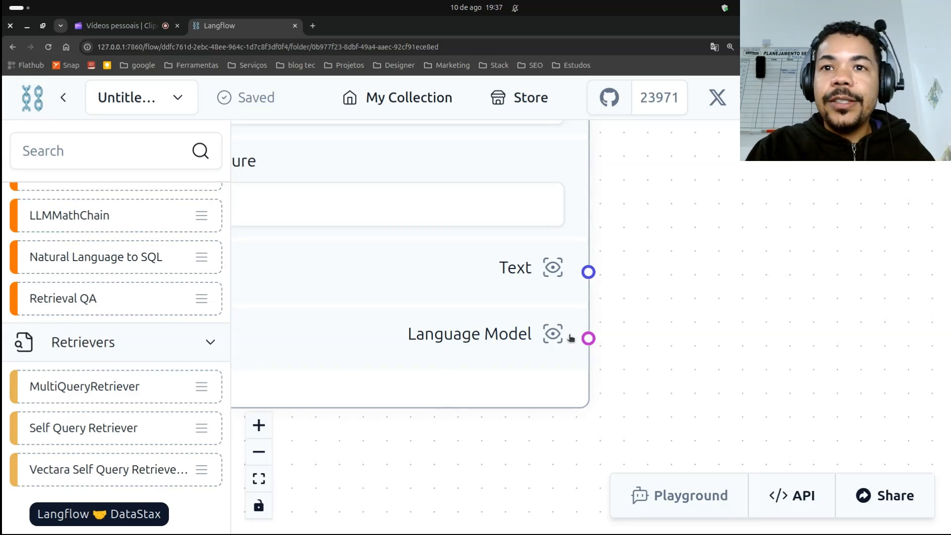
scroll(570, 338, down, 1)
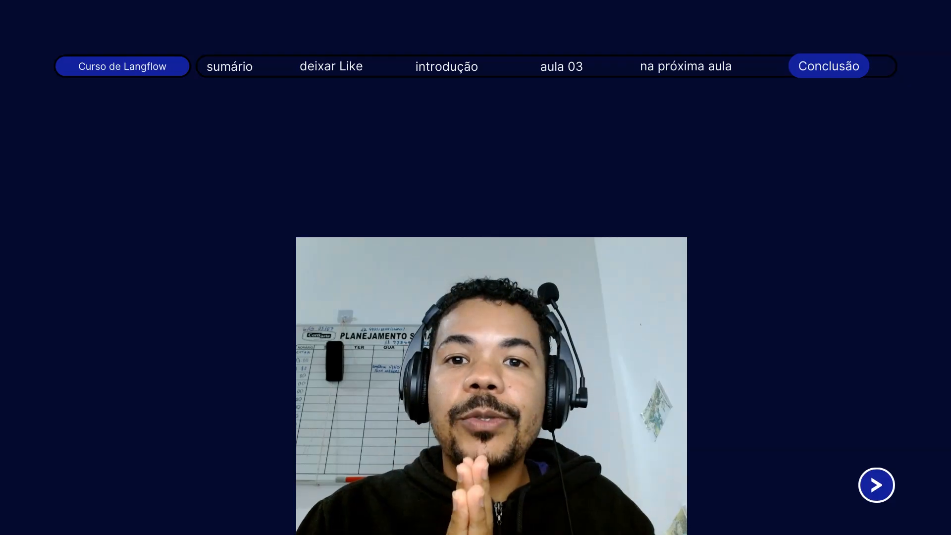